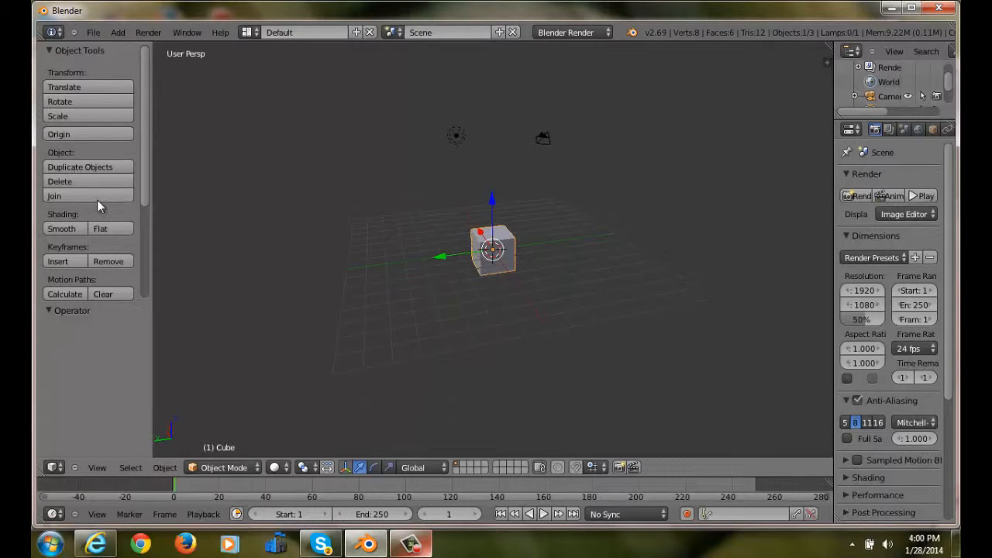
Hide the tool shelf beside the 3D view and widen the properties editor
{"action": "key", "text": "t"}
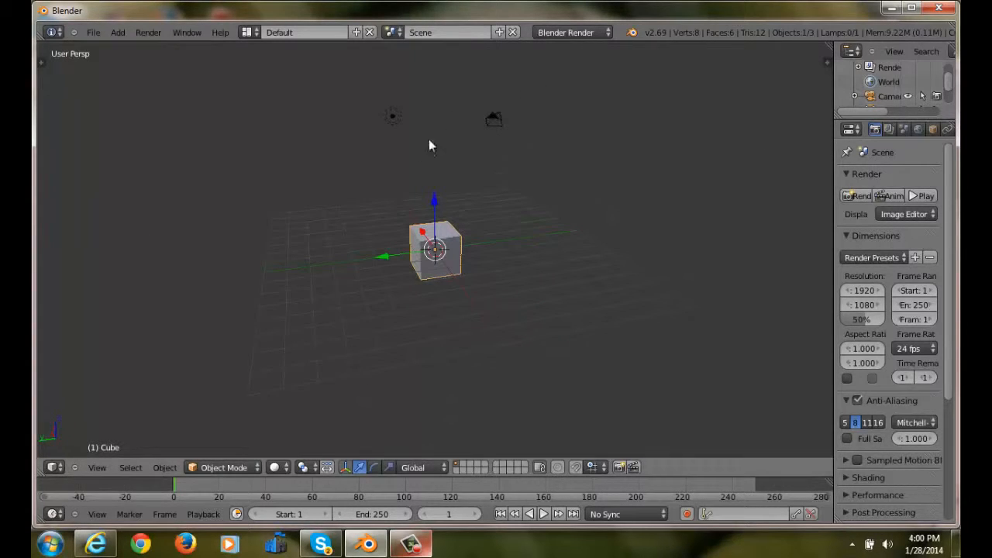
{"action": "left_click_drag", "start_coordinate": [832, 161], "coordinate": [771, 183]}
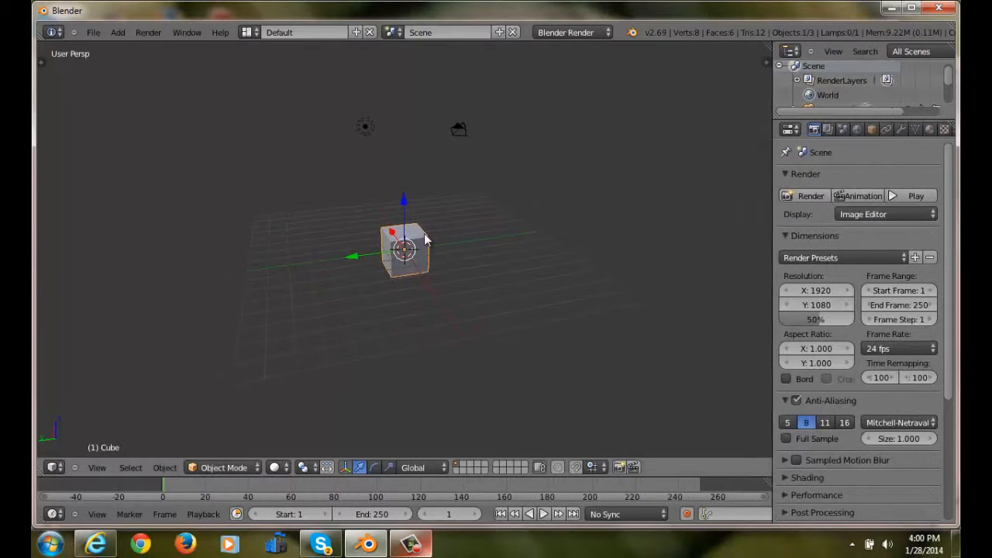
Delete the default cube from the scene
{"action": "scroll", "coordinate": [422, 241], "scroll_direction": "up", "scroll_amount": 3}
{"action": "scroll", "coordinate": [399, 257], "scroll_direction": "down", "scroll_amount": 2}
{"action": "middle_click_drag", "start_coordinate": [399, 256], "coordinate": [512, 250]}
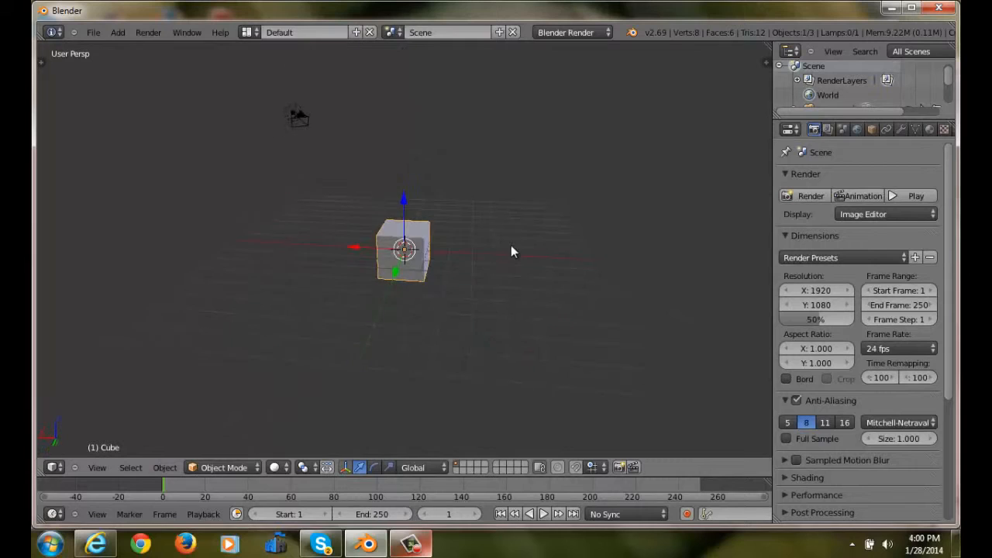
{"action": "key", "text": "x"}
{"action": "left_click", "coordinate": [417, 237]}
Delete the default lamp and camera so the scene is empty
{"action": "middle_click_drag", "start_coordinate": [377, 232], "coordinate": [430, 173]}
{"action": "right_click", "coordinate": [356, 128]}
{"action": "key", "text": "x"}
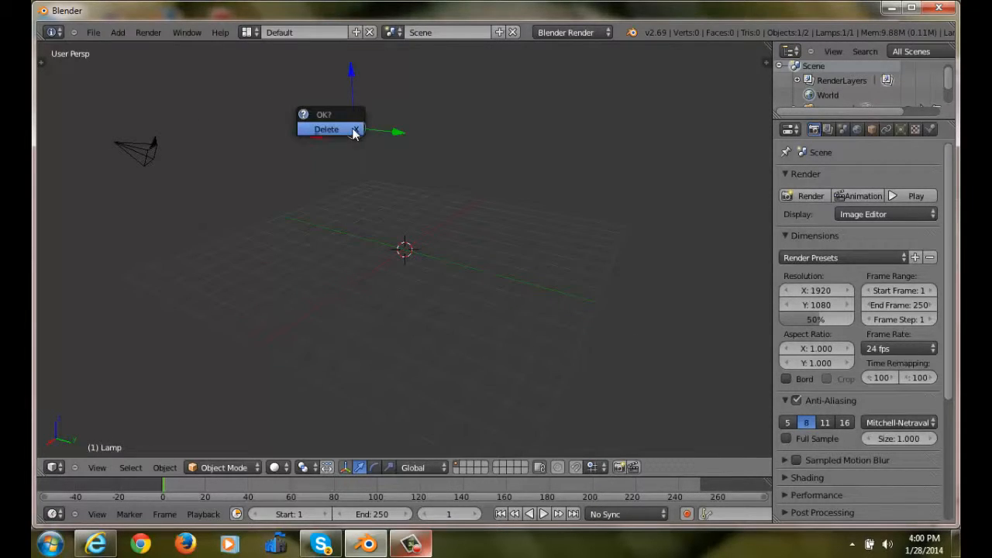
{"action": "left_click", "coordinate": [351, 130]}
{"action": "key", "text": "Home"}
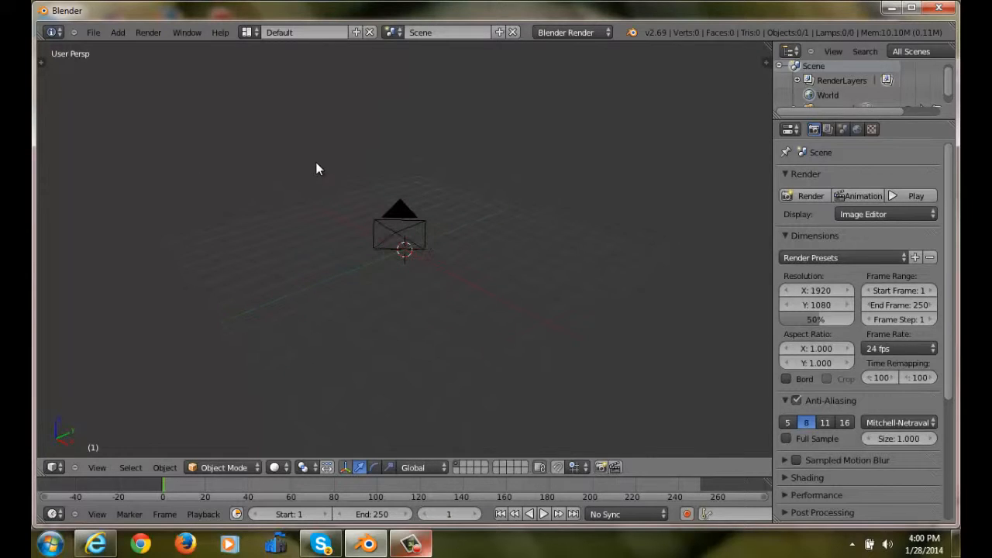
{"action": "right_click", "coordinate": [386, 223]}
{"action": "key", "text": "x"}
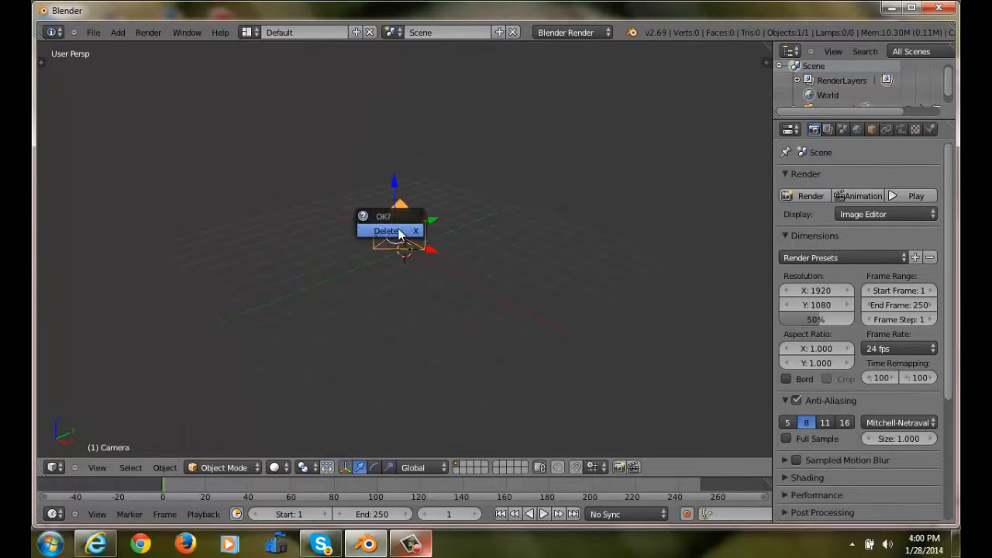
{"action": "left_click", "coordinate": [399, 234]}
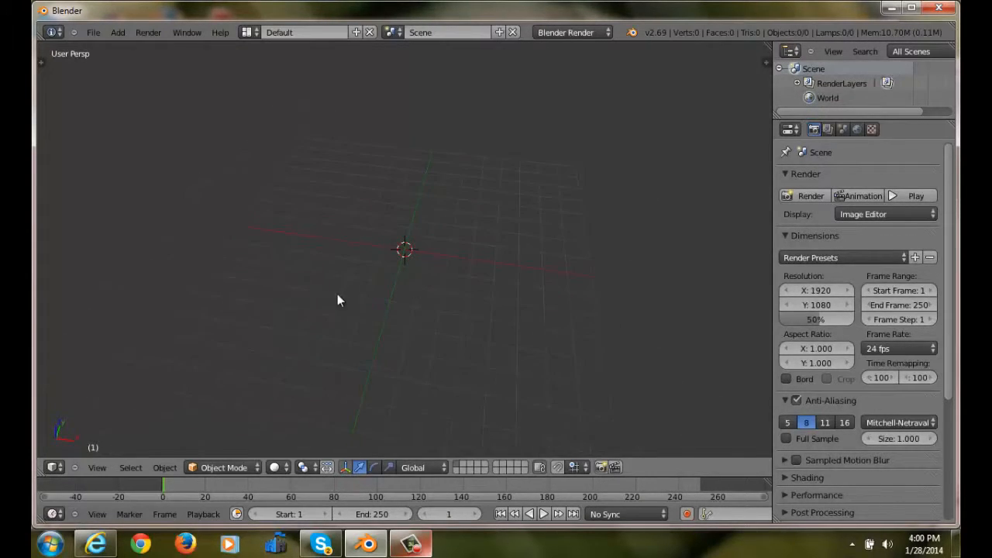
Add a plane mesh at the scene centre and scale it up uniformly to cover most of the grid floor
{"action": "left_click", "coordinate": [120, 32]}
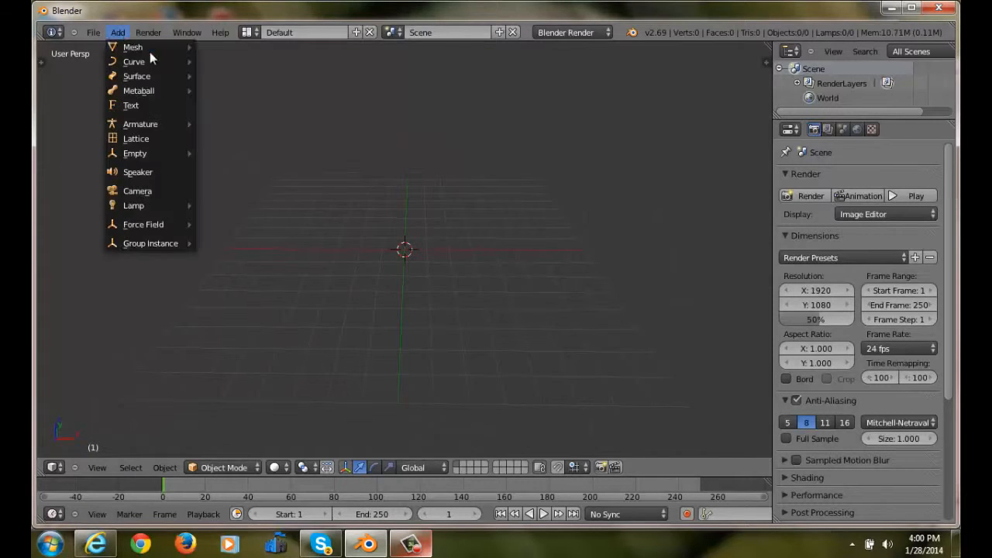
{"action": "mouse_move", "coordinate": [182, 48]}
{"action": "left_click", "coordinate": [223, 49]}
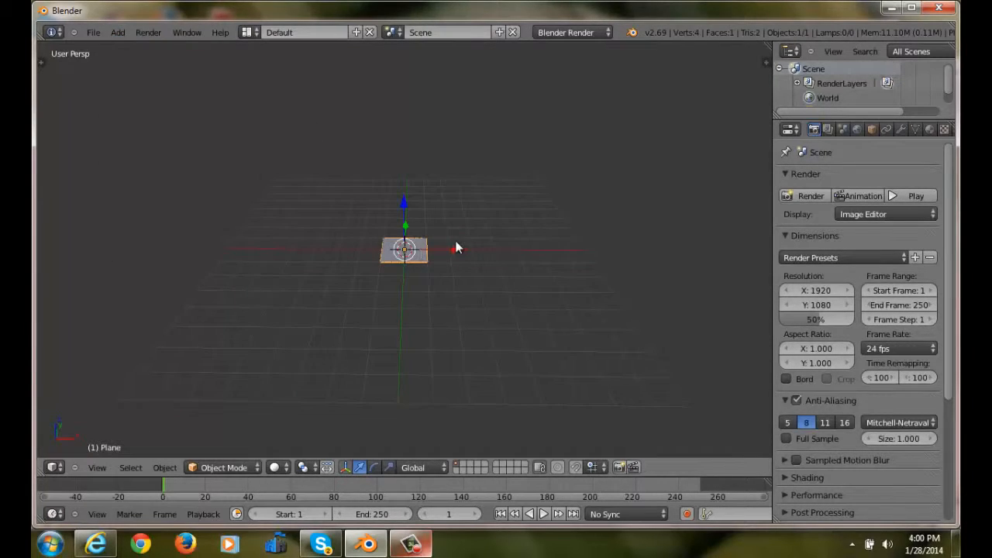
{"action": "key", "text": "s"}
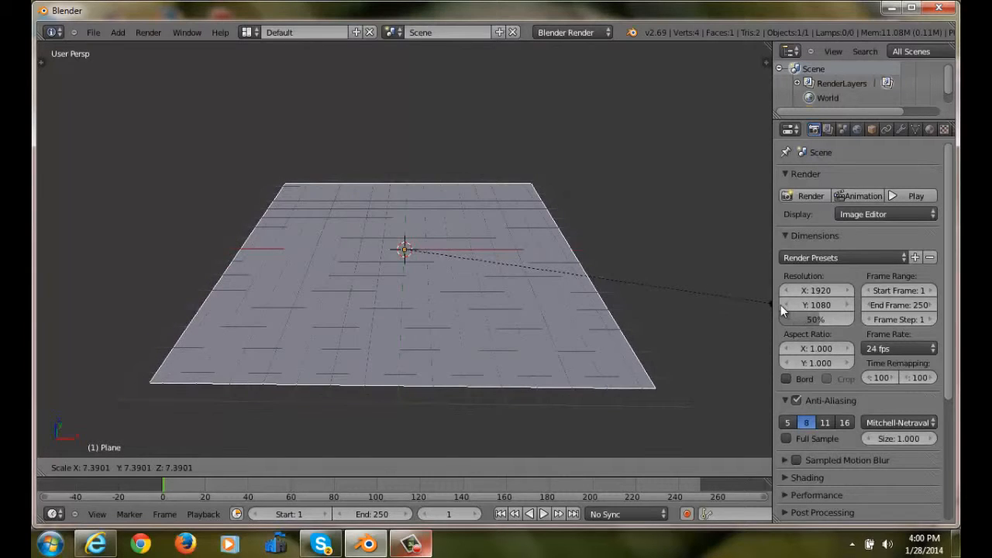
{"action": "left_click", "coordinate": [808, 307]}
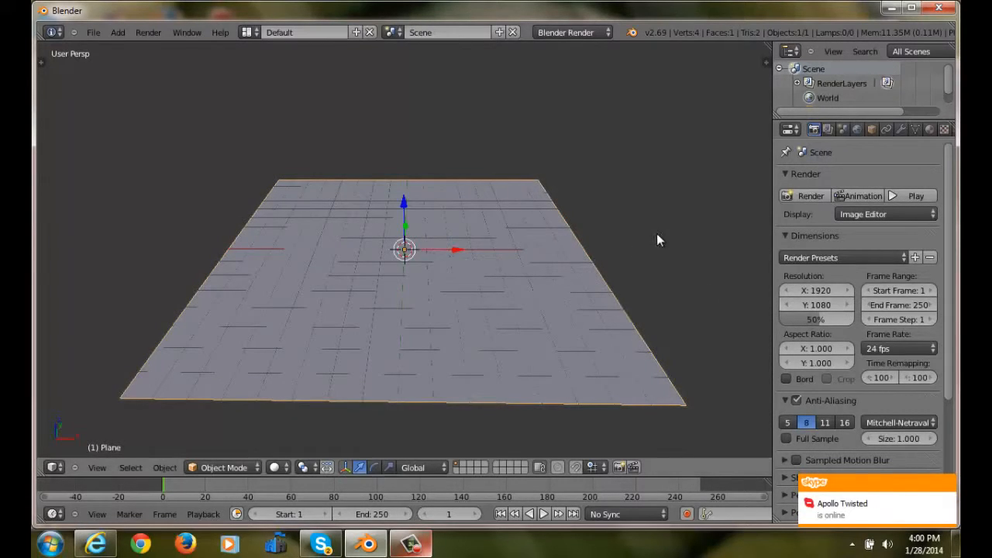
Deselect the enlarged plane
{"action": "scroll", "coordinate": [659, 235], "scroll_direction": "up", "scroll_amount": 2}
{"action": "scroll", "coordinate": [661, 237], "scroll_direction": "down", "scroll_amount": 2}
{"action": "middle_click_drag", "start_coordinate": [608, 144], "coordinate": [611, 122]}
{"action": "scroll", "coordinate": [551, 172], "scroll_direction": "up", "scroll_amount": 5}
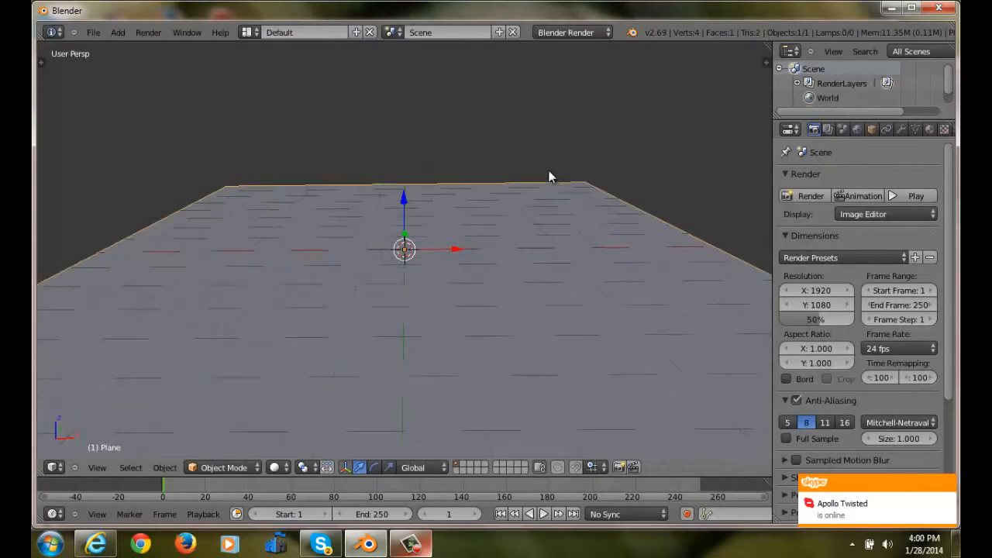
{"action": "left_click", "coordinate": [131, 467]}
{"action": "left_click", "coordinate": [155, 420]}
Select the plane, place the 3D cursor on it behind the centre, and return the cursor to the scene origin
{"action": "middle_click_drag", "start_coordinate": [361, 149], "coordinate": [359, 172]}
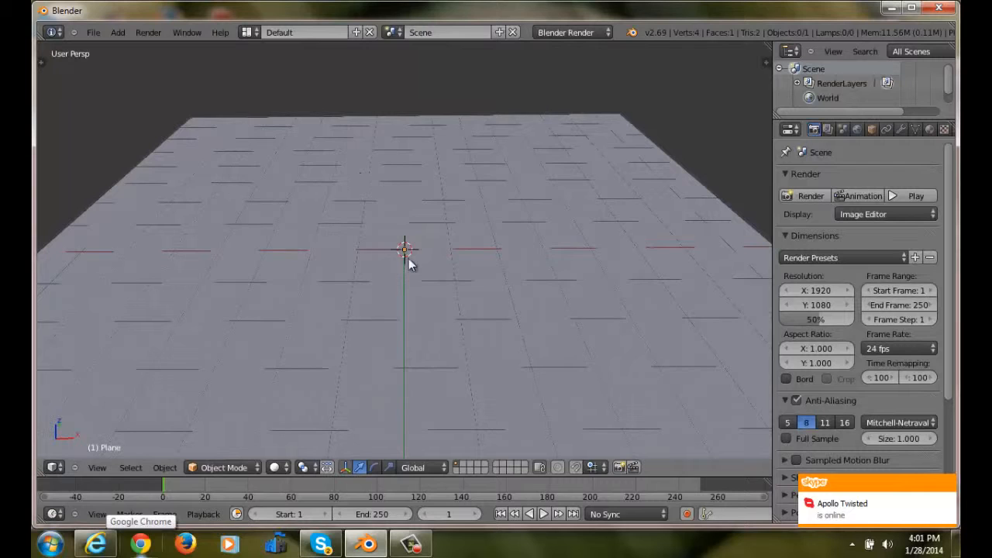
{"action": "scroll", "coordinate": [409, 258], "scroll_direction": "up", "scroll_amount": 3}
{"action": "scroll", "coordinate": [408, 257], "scroll_direction": "down", "scroll_amount": 2}
{"action": "scroll", "coordinate": [407, 258], "scroll_direction": "up", "scroll_amount": 1}
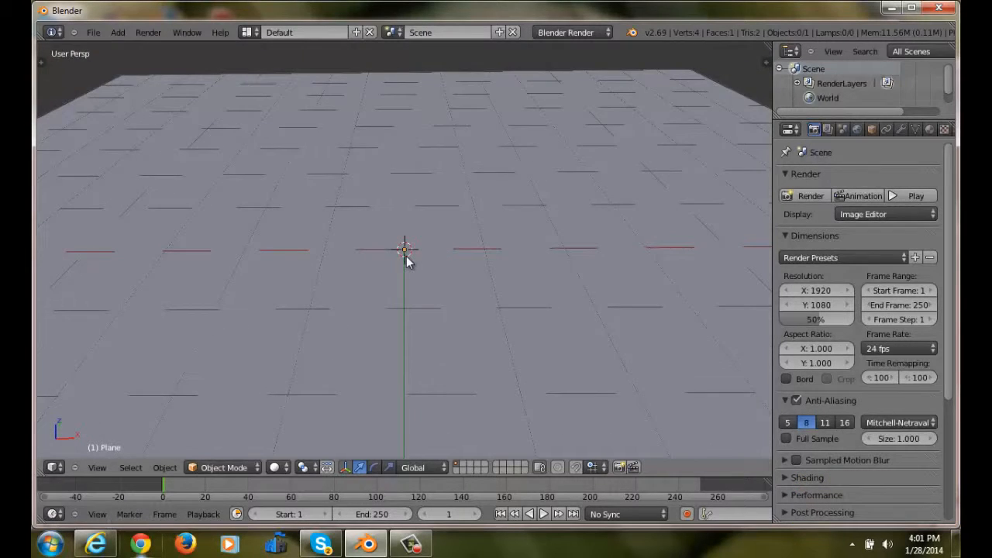
{"action": "scroll", "coordinate": [408, 258], "scroll_direction": "up", "scroll_amount": 2}
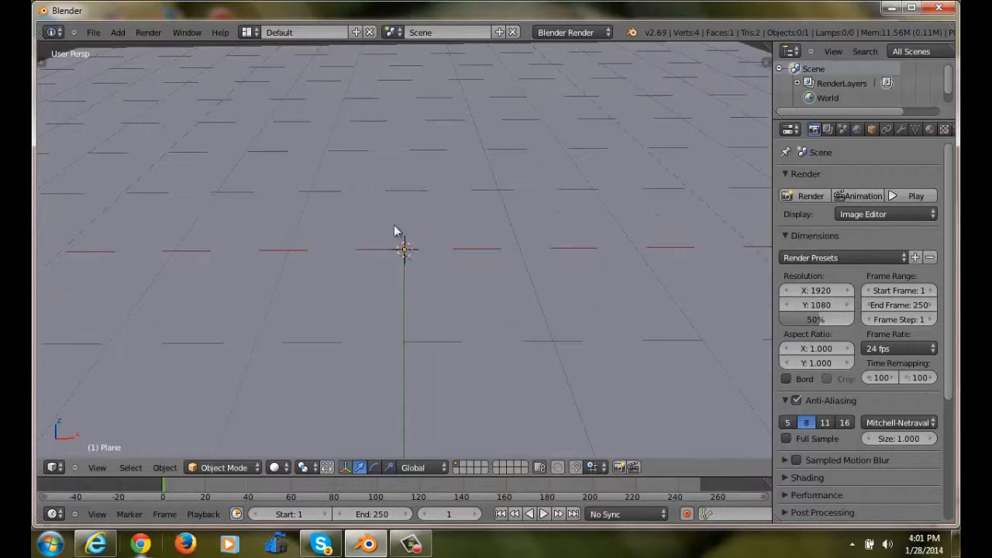
{"action": "right_click", "coordinate": [394, 230]}
{"action": "left_click", "coordinate": [354, 156]}
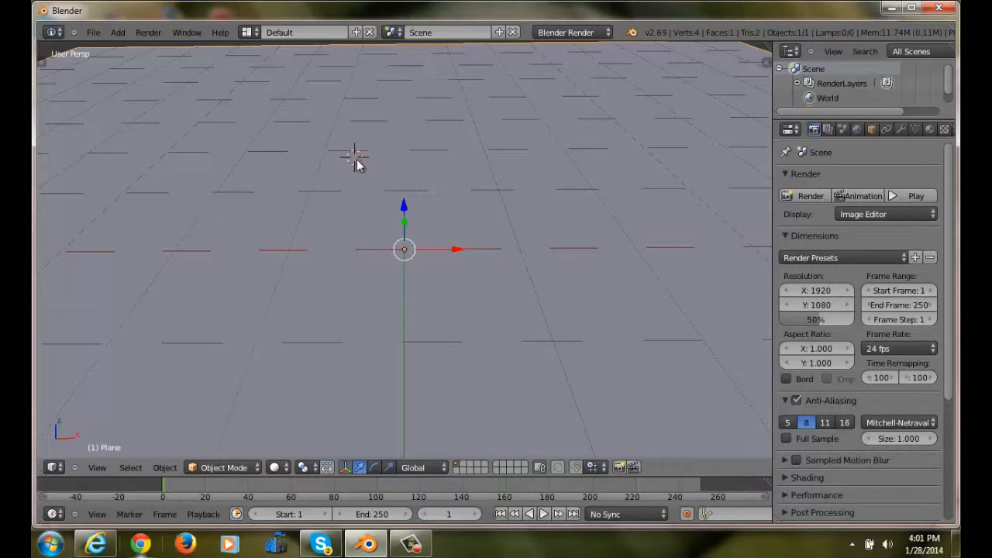
{"action": "key", "text": "shift+c"}
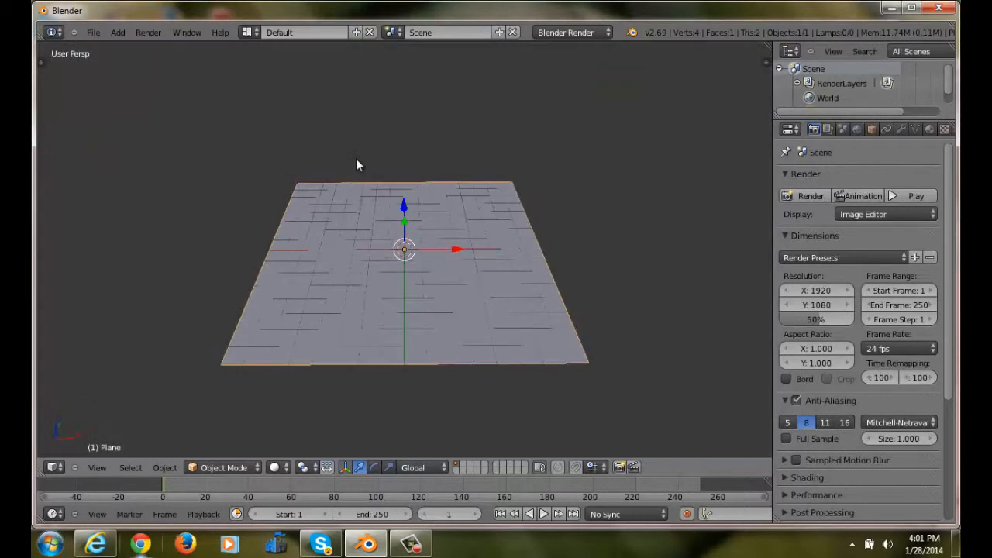
Add a text object at the scene centre and rotate it 90 degrees about the global X axis
{"action": "scroll", "coordinate": [400, 285], "scroll_direction": "up", "scroll_amount": 5}
{"action": "scroll", "coordinate": [352, 223], "scroll_direction": "down", "scroll_amount": 1}
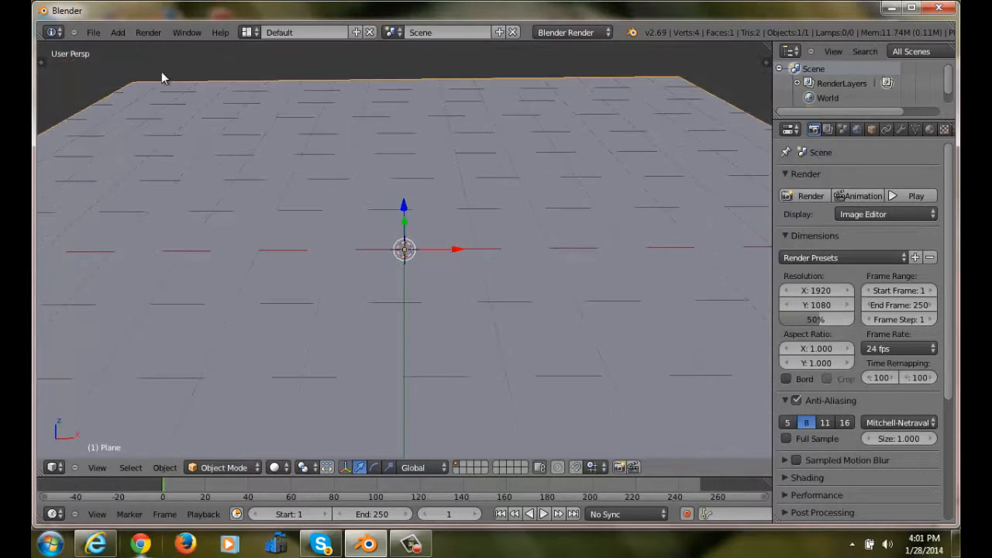
{"action": "left_click", "coordinate": [118, 32]}
{"action": "left_click", "coordinate": [137, 103]}
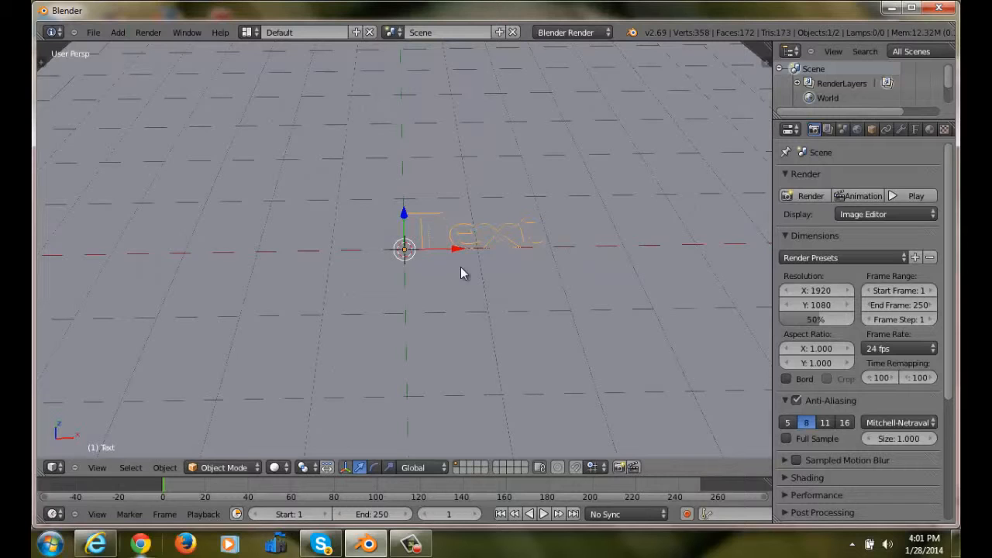
{"action": "key", "text": "r"}
{"action": "key", "text": "x"}
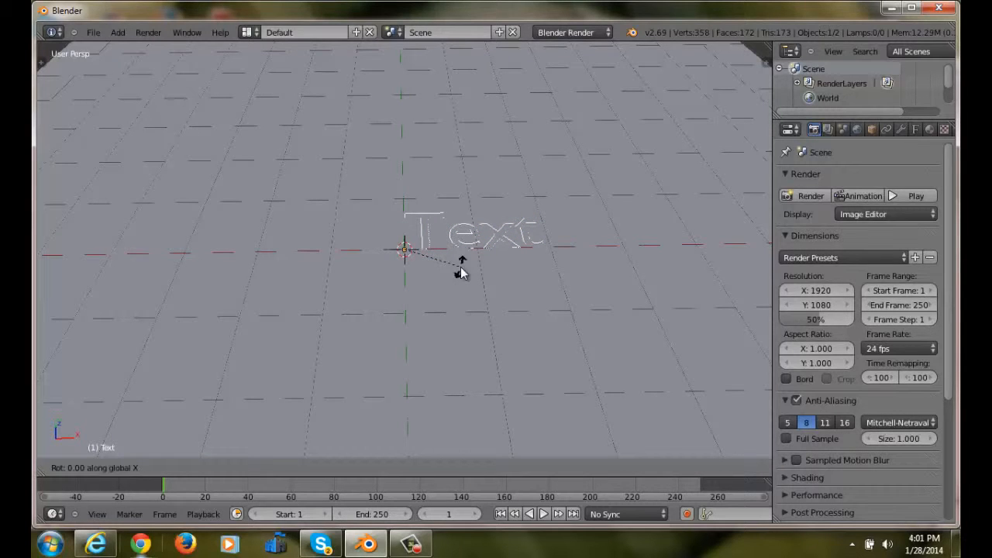
{"action": "type", "text": "90"}
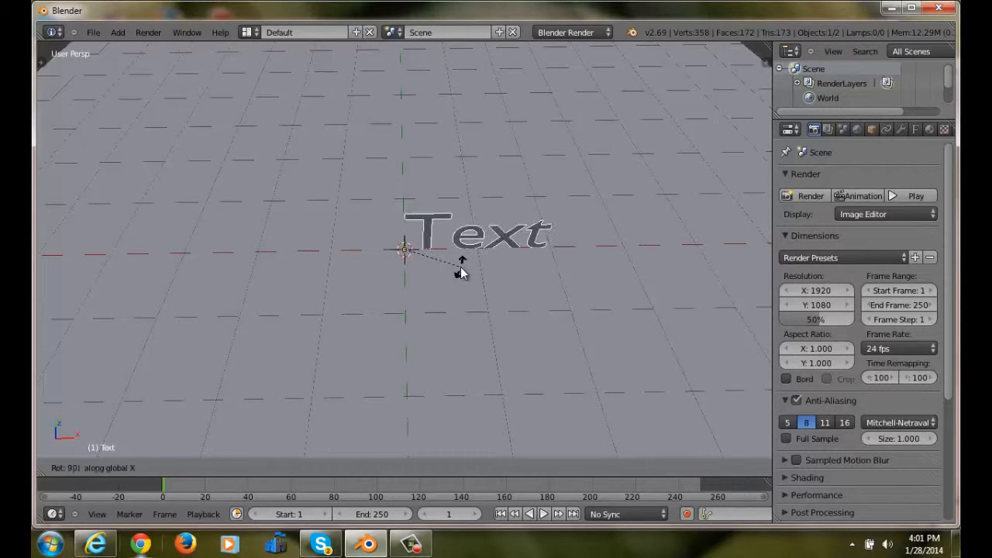
{"action": "key", "text": "Return"}
{"action": "middle_click_drag", "start_coordinate": [460, 266], "coordinate": [462, 316]}
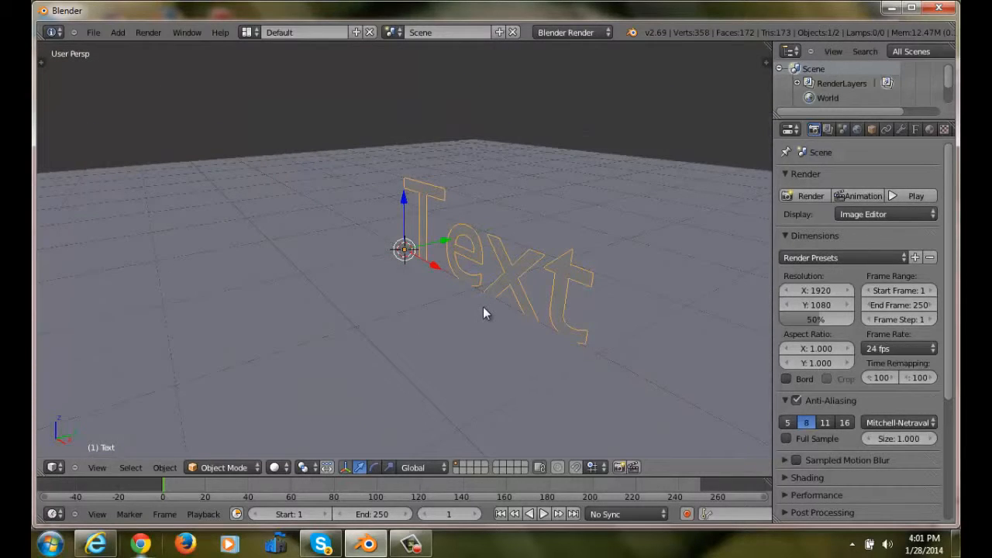
Replace the text object's default wording with "Air"
{"action": "key", "text": "Tab"}
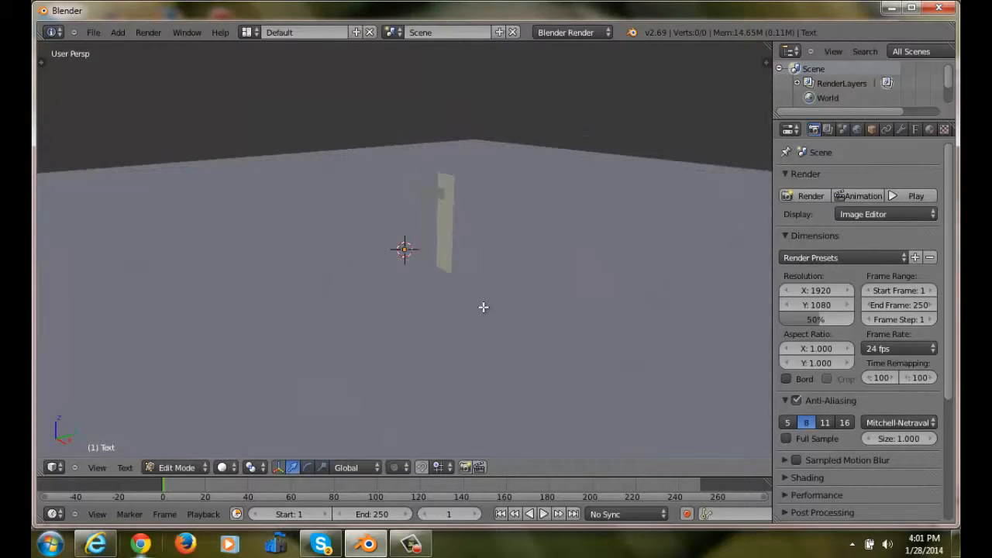
{"action": "key", "text": "BackSpace"}
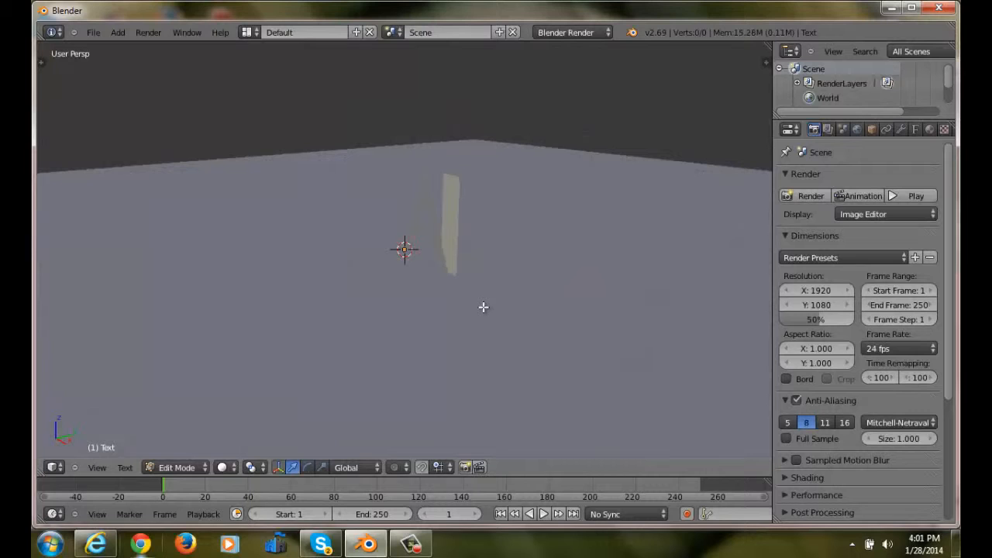
{"action": "type", "text": "le"}
{"action": "key", "text": "Tab"}
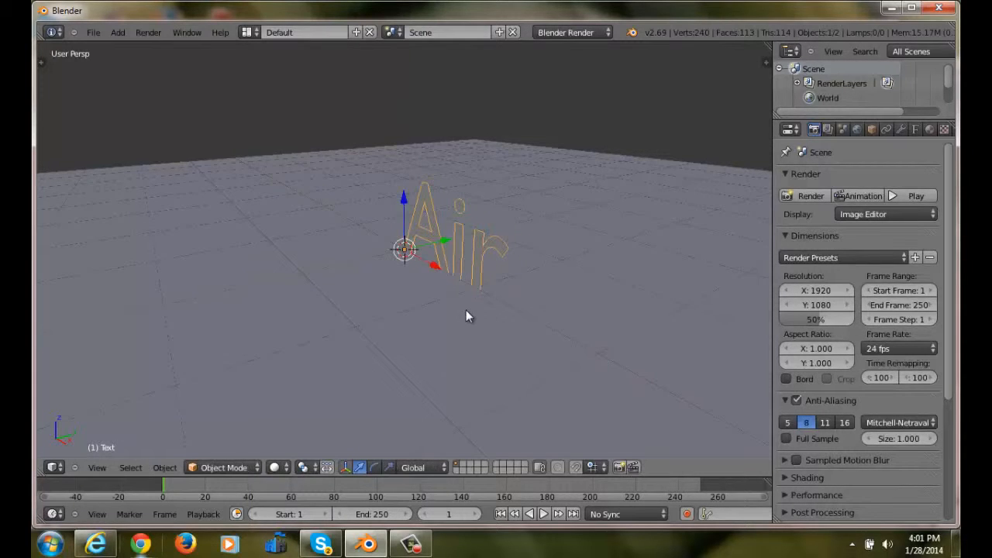
Open the text object's font data settings and give the letters an extrusion of 0.004
{"action": "middle_click_drag", "start_coordinate": [466, 316], "coordinate": [386, 303]}
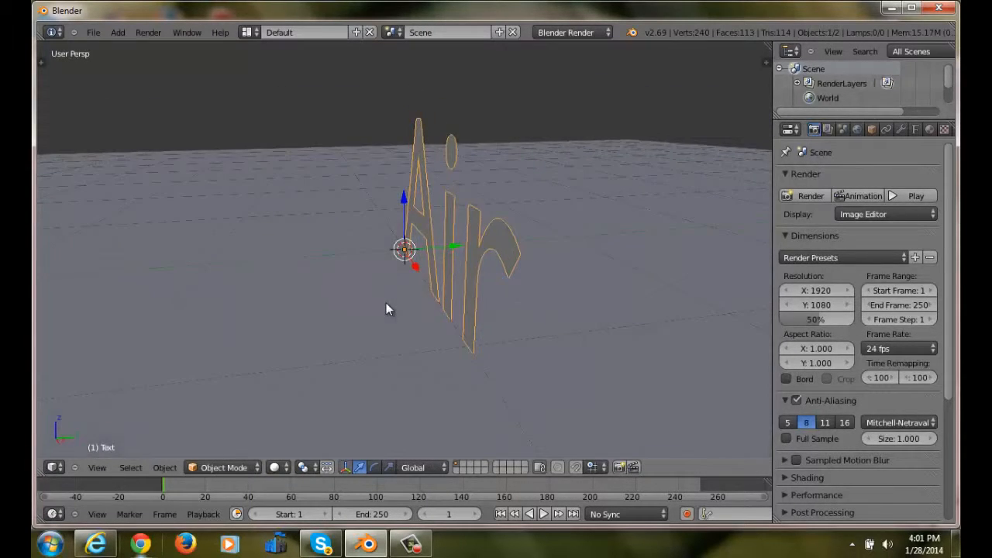
{"action": "left_click", "coordinate": [914, 130]}
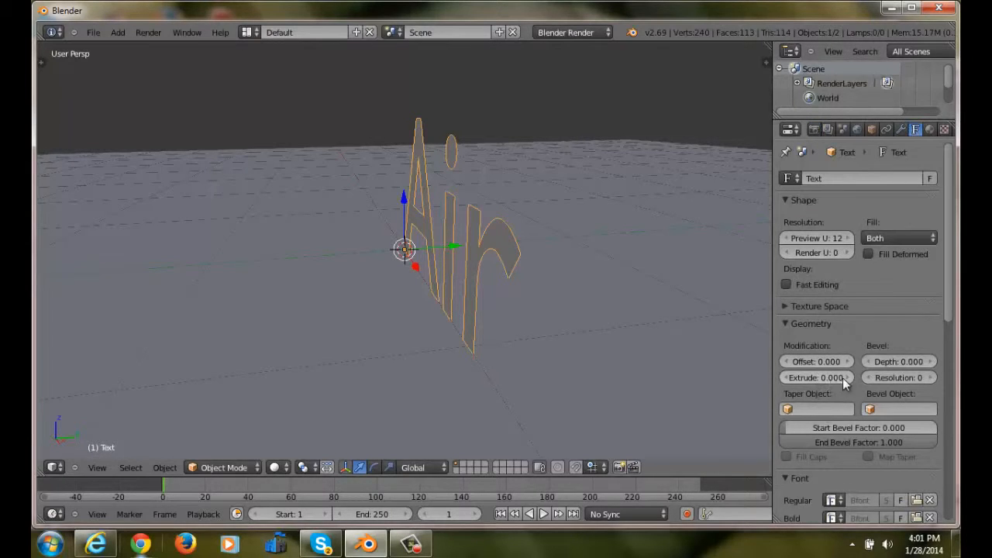
{"action": "left_click_drag", "start_coordinate": [833, 376], "coordinate": [827, 379]}
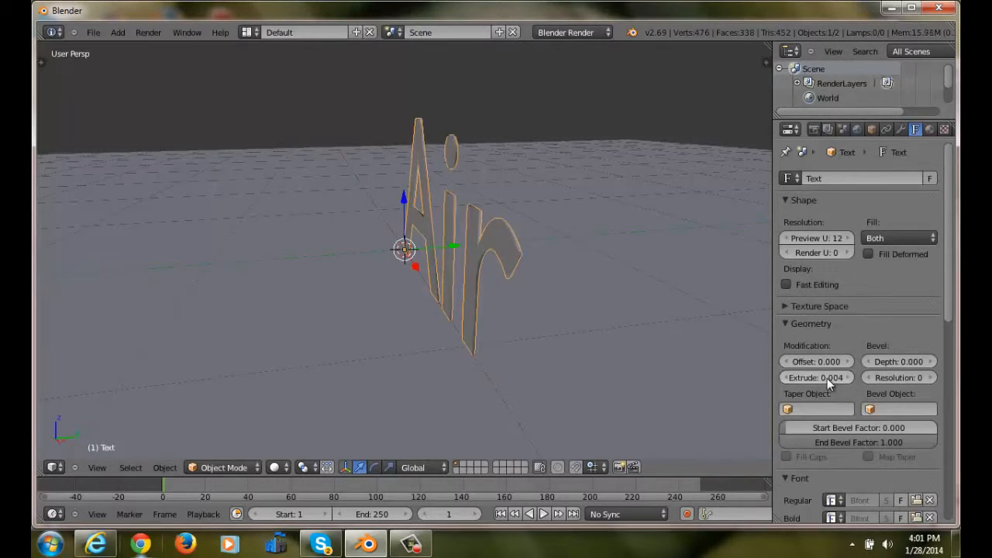
Set the text's extrusion back to 0
{"action": "left_click", "coordinate": [824, 378]}
{"action": "key", "text": "BackSpace"}
{"action": "key", "text": "Escape"}
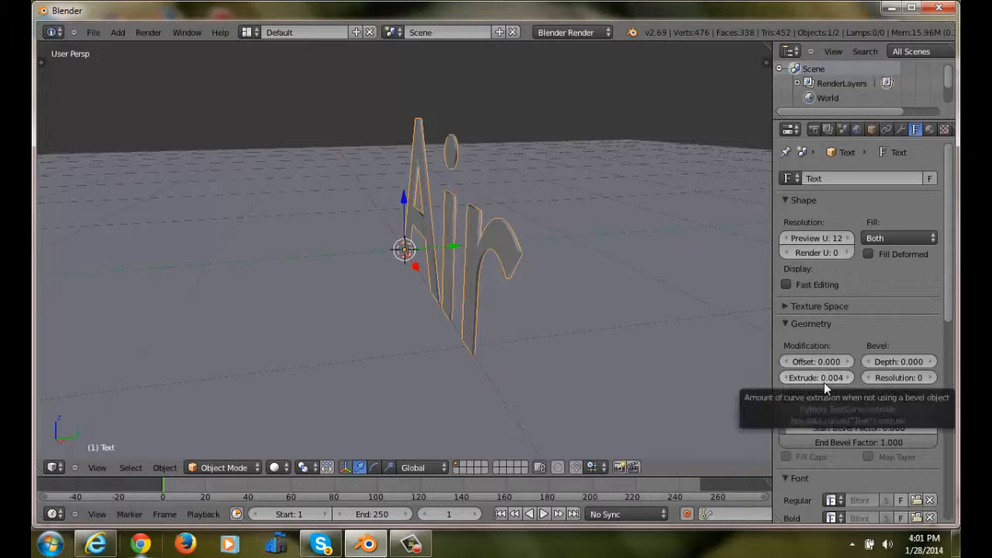
{"action": "left_click", "coordinate": [824, 380]}
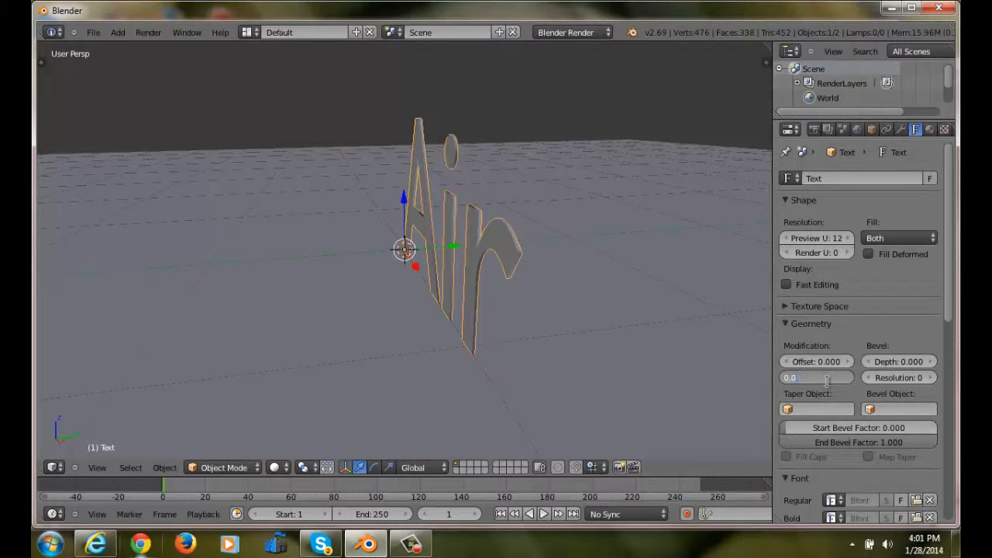
{"action": "key", "text": "Return"}
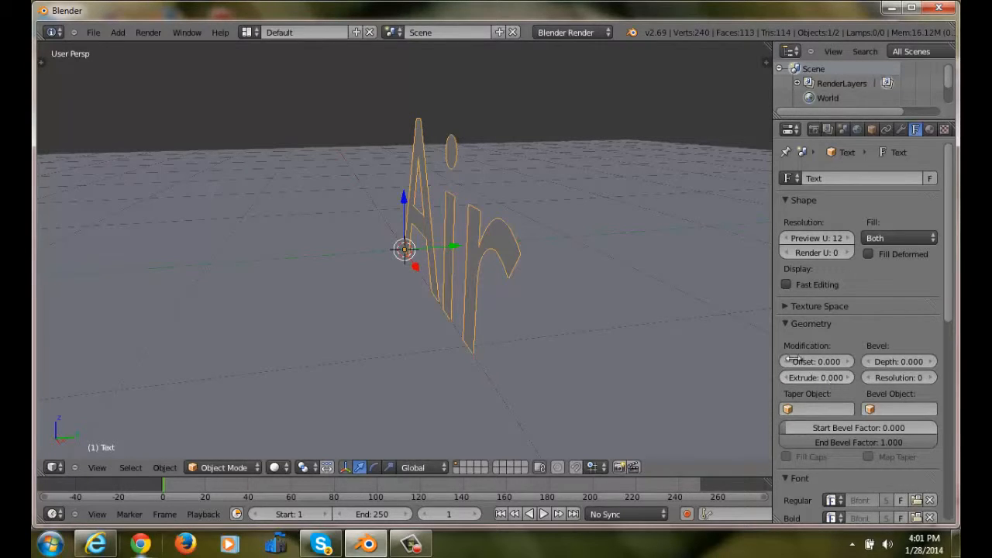
Set the text's extrusion to 0.060
{"action": "left_click", "coordinate": [812, 377]}
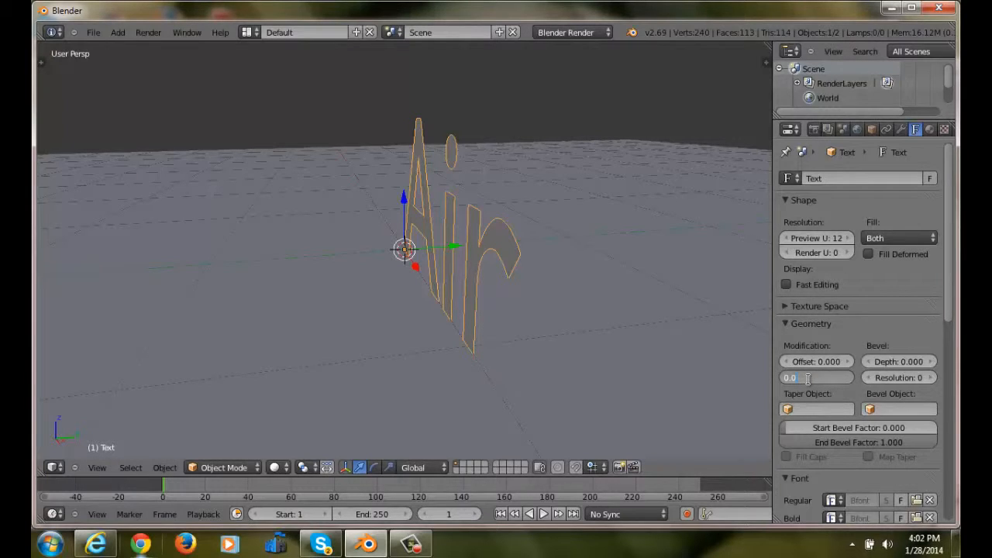
{"action": "type", "text": "0.060"}
{"action": "key", "text": "Return"}
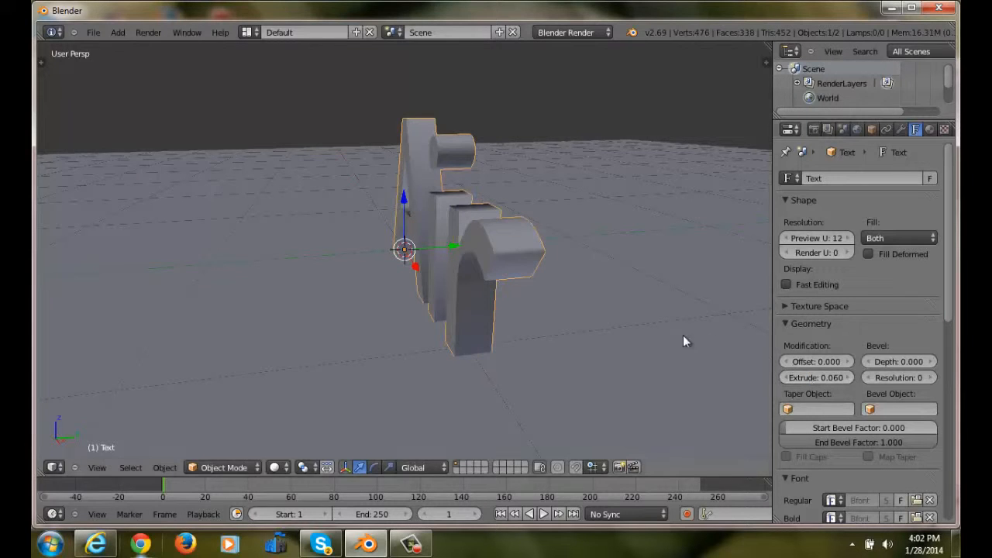
Set the text's bevel depth to 0.005
{"action": "middle_click_drag", "start_coordinate": [616, 318], "coordinate": [467, 299]}
{"action": "scroll", "coordinate": [431, 280], "scroll_direction": "up", "scroll_amount": 4}
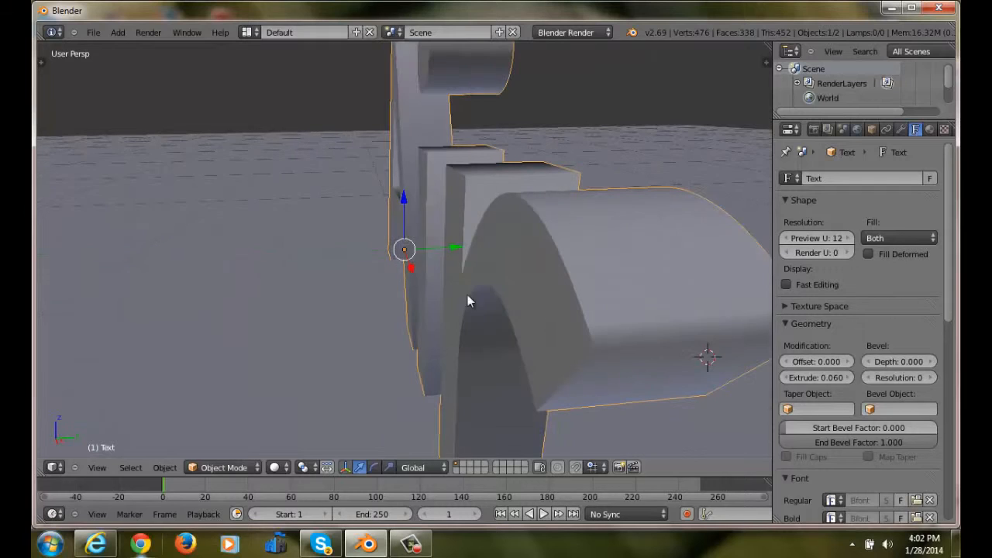
{"action": "left_click", "coordinate": [932, 362]}
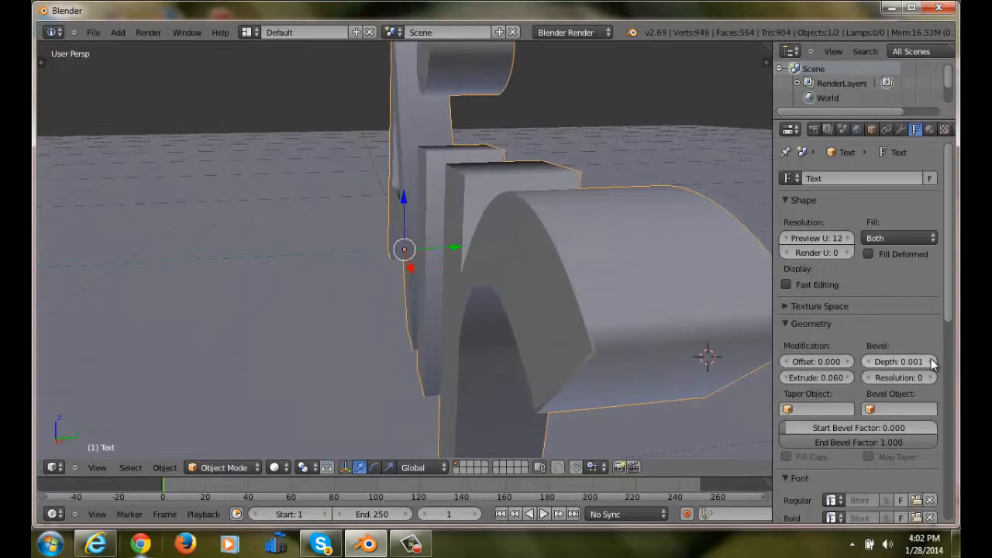
{"action": "left_click", "coordinate": [932, 362]}
{"action": "left_click", "coordinate": [933, 362]}
{"action": "left_click", "coordinate": [933, 362]}
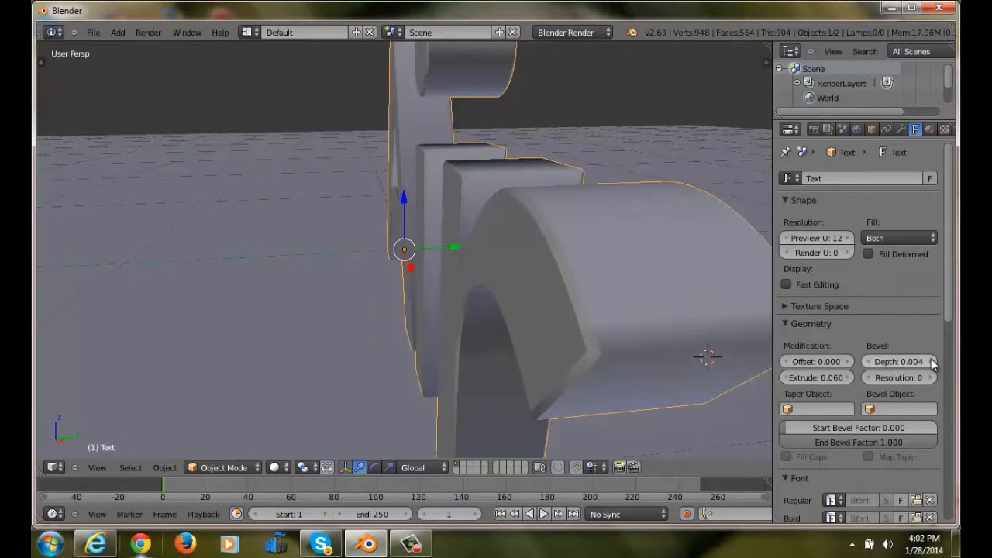
{"action": "left_click", "coordinate": [933, 362]}
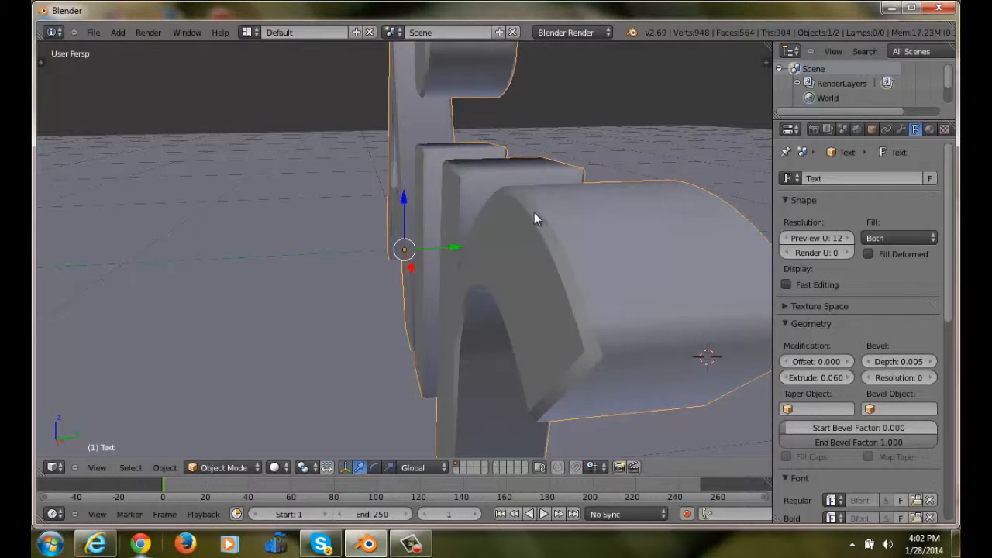
Set the text's bevel resolution to 1 and check the rounded letter edges
{"action": "left_click", "coordinate": [932, 378]}
{"action": "middle_click_drag", "start_coordinate": [490, 346], "coordinate": [496, 368]}
{"action": "scroll", "coordinate": [460, 195], "scroll_direction": "up", "scroll_amount": 1}
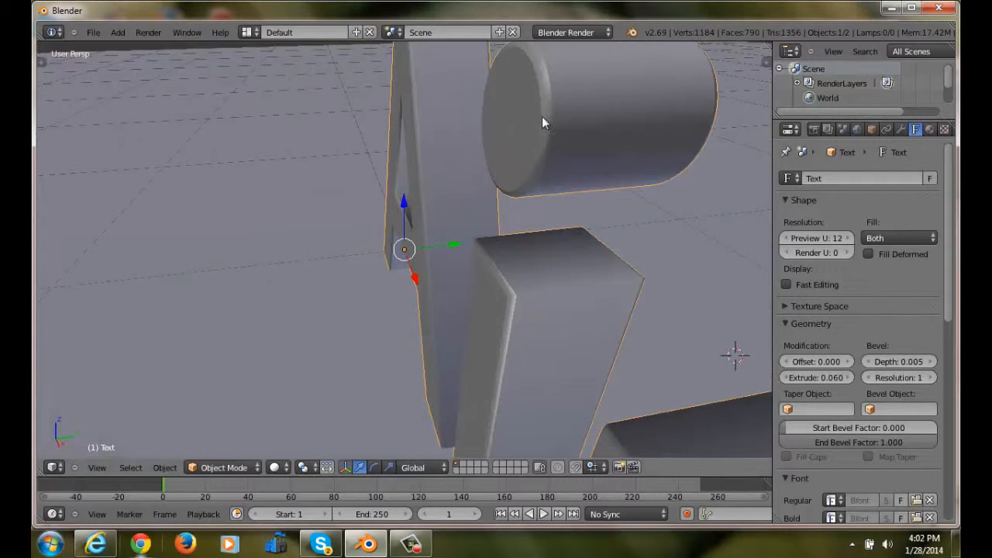
{"action": "middle_click_drag", "start_coordinate": [295, 278], "coordinate": [490, 363]}
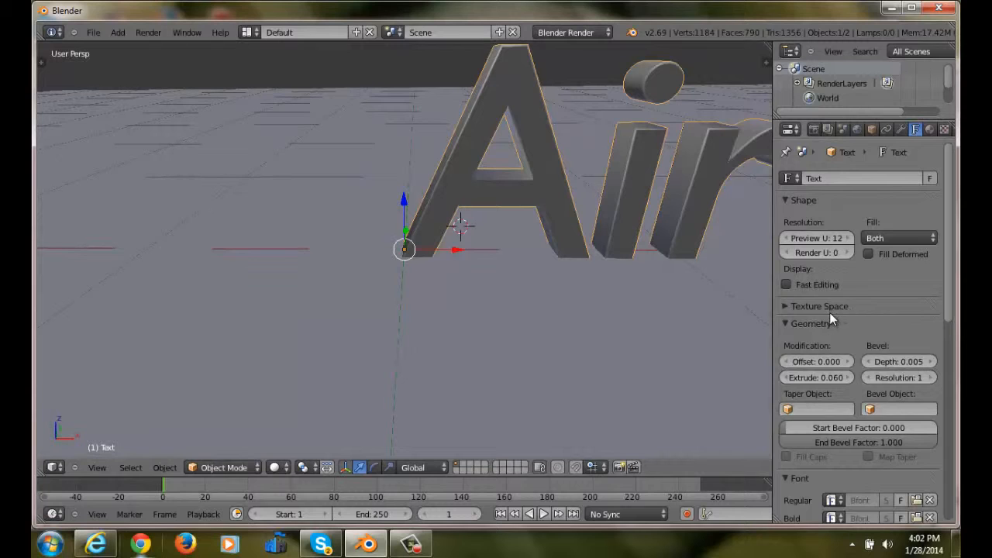
Open the file browser for the text's regular font and go to the C:\Windows\Fonts folder
{"action": "scroll", "coordinate": [829, 312], "scroll_direction": "down", "scroll_amount": 8}
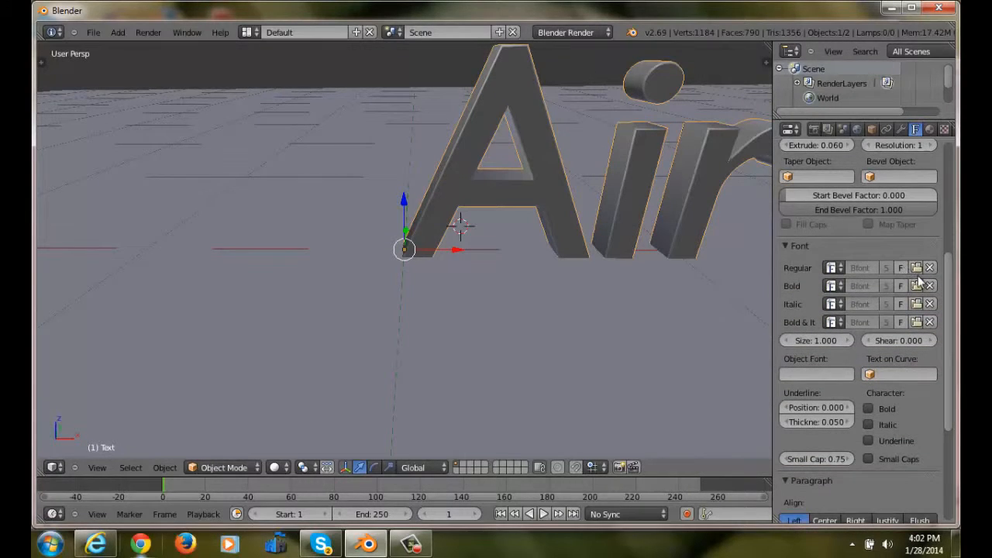
{"action": "left_click", "coordinate": [916, 268]}
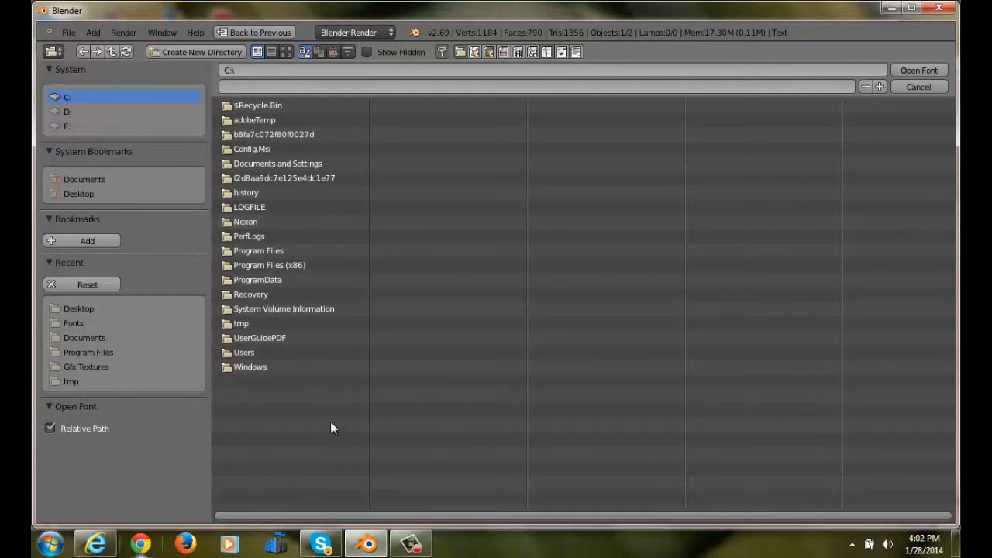
{"action": "left_click", "coordinate": [251, 365]}
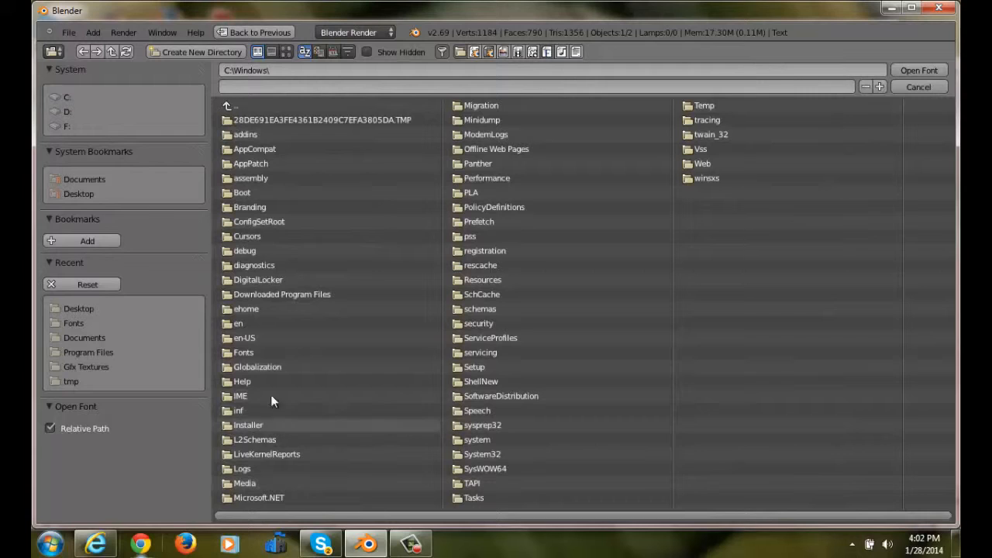
{"action": "left_click", "coordinate": [266, 352]}
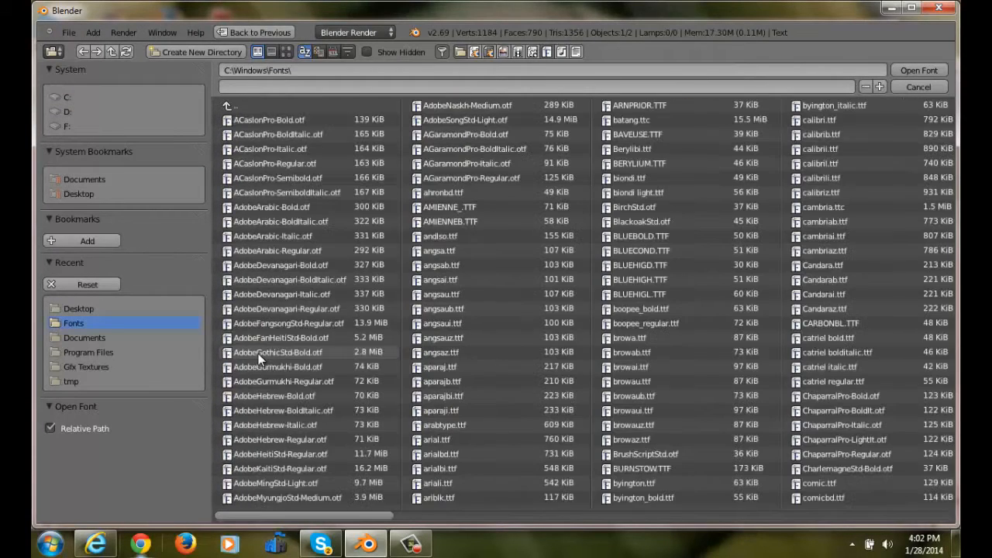
Load TektonPro-BoldCond.otf as the text's regular font
{"action": "left_click", "coordinate": [260, 352]}
{"action": "scroll", "coordinate": [650, 289], "scroll_direction": "down", "scroll_amount": 4}
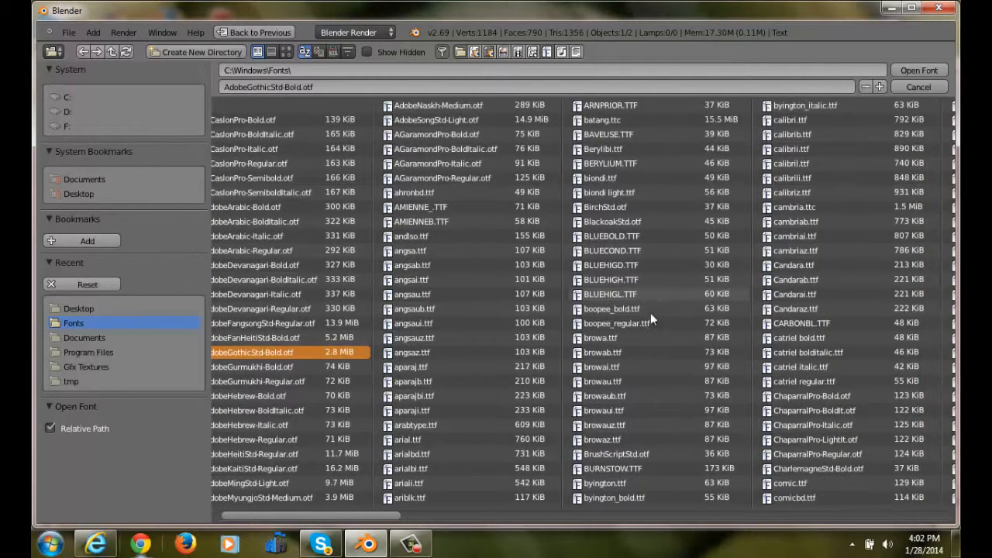
{"action": "scroll", "coordinate": [550, 354], "scroll_direction": "down", "scroll_amount": 2}
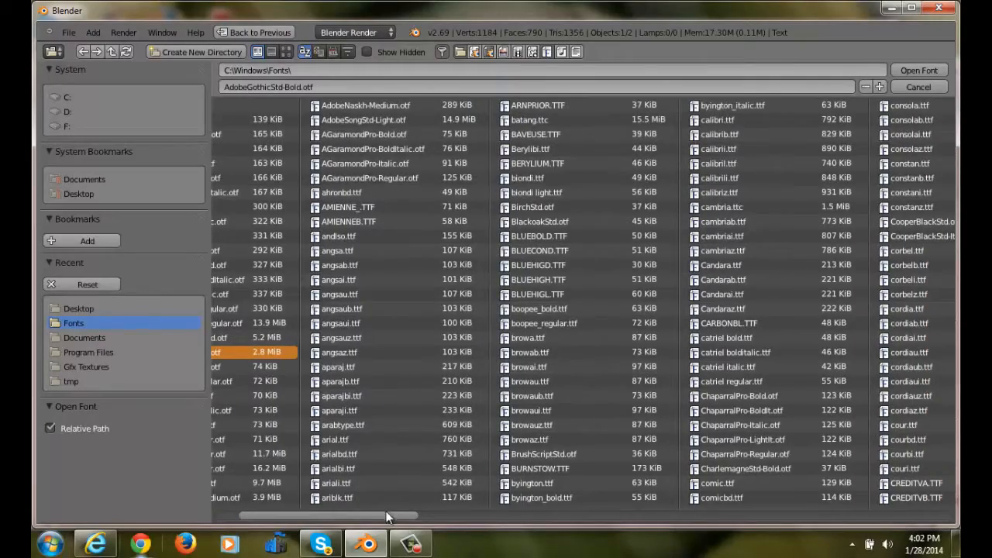
{"action": "left_click_drag", "start_coordinate": [415, 522], "coordinate": [887, 526]}
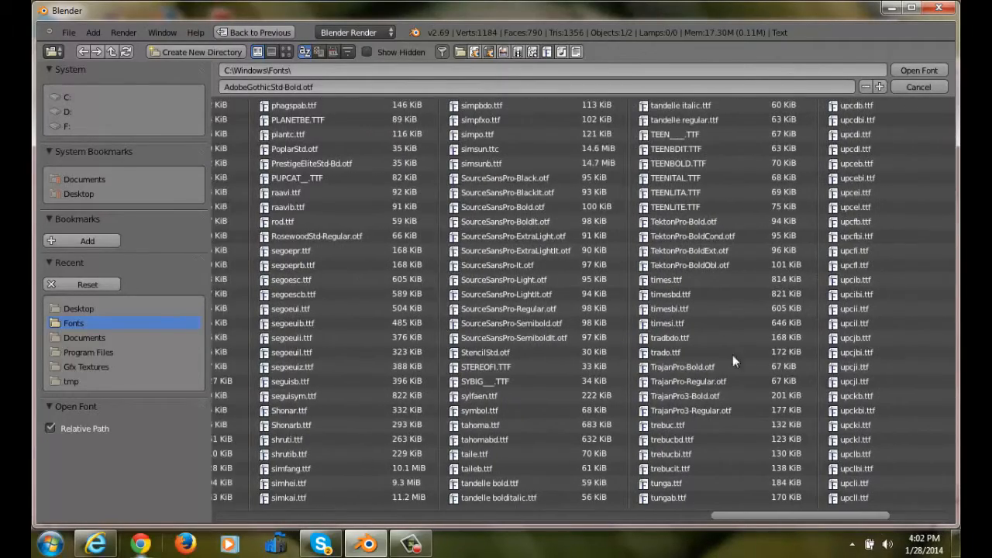
{"action": "left_click", "coordinate": [700, 237]}
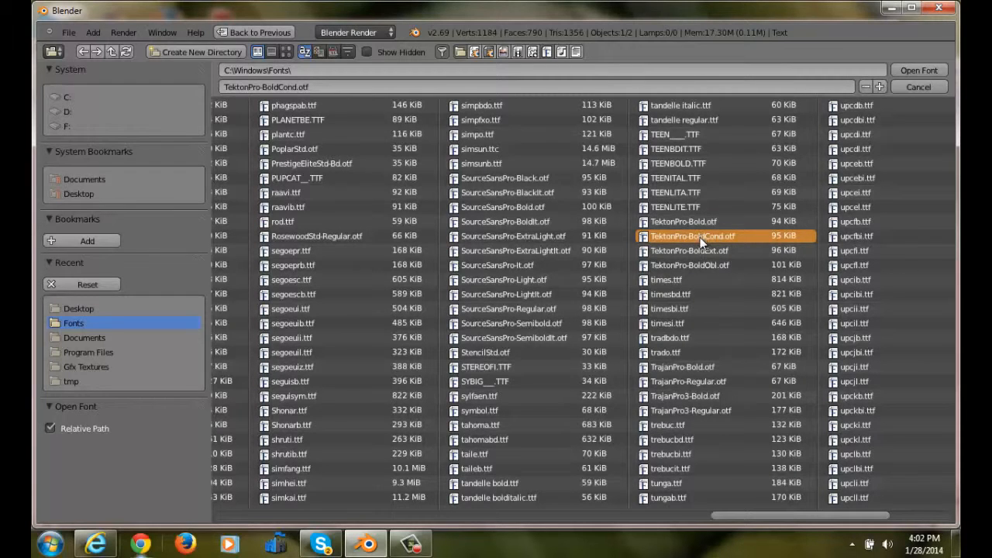
{"action": "double_click", "coordinate": [698, 239]}
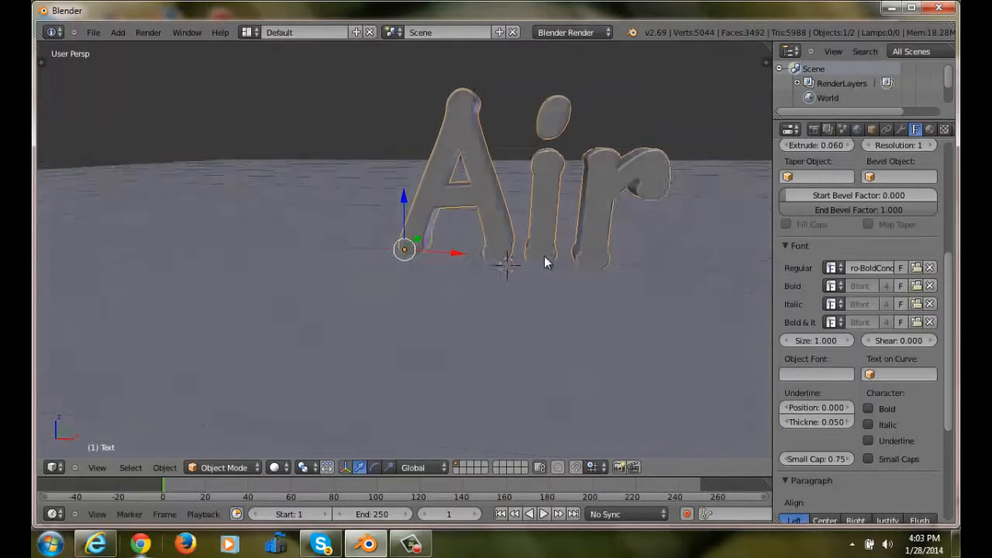
{"action": "middle_click_drag", "start_coordinate": [545, 262], "coordinate": [586, 260]}
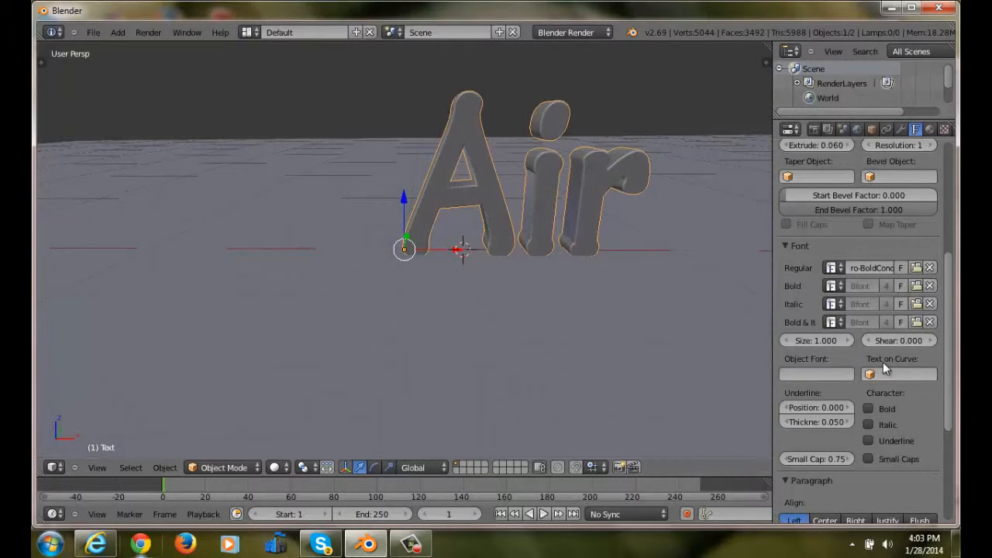
Set the text's paragraph alignment to Center
{"action": "scroll", "coordinate": [883, 362], "scroll_direction": "down", "scroll_amount": 5}
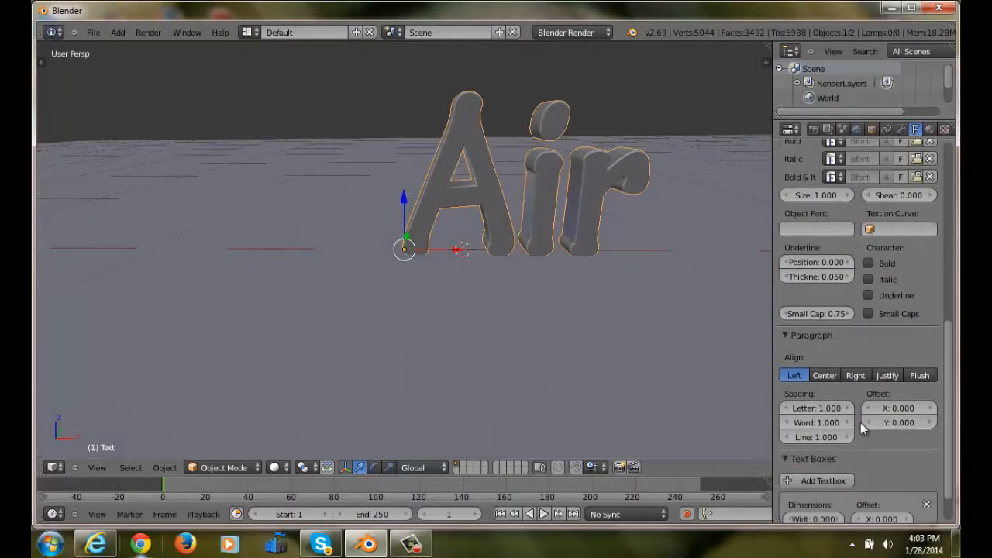
{"action": "left_click", "coordinate": [826, 377]}
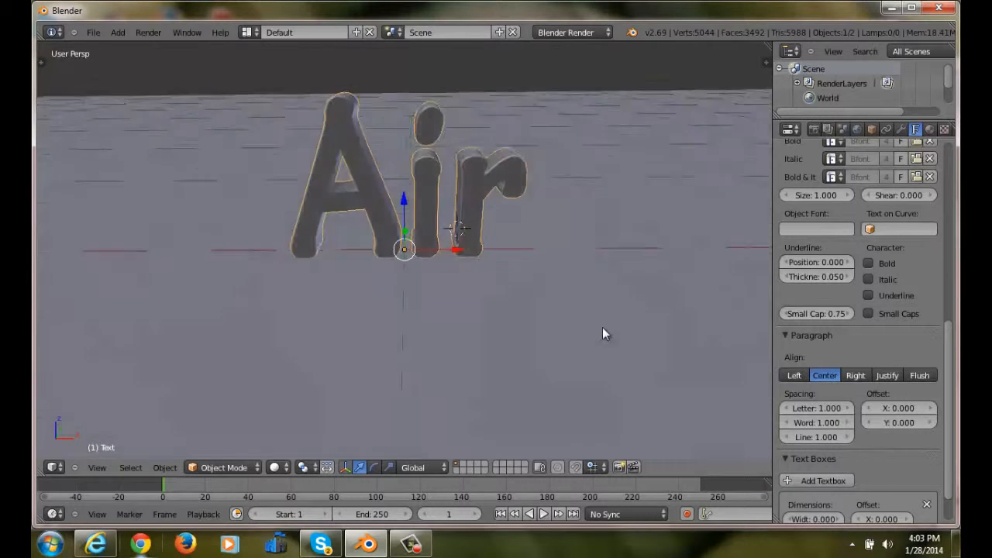
{"action": "middle_click_drag", "start_coordinate": [605, 333], "coordinate": [559, 300]}
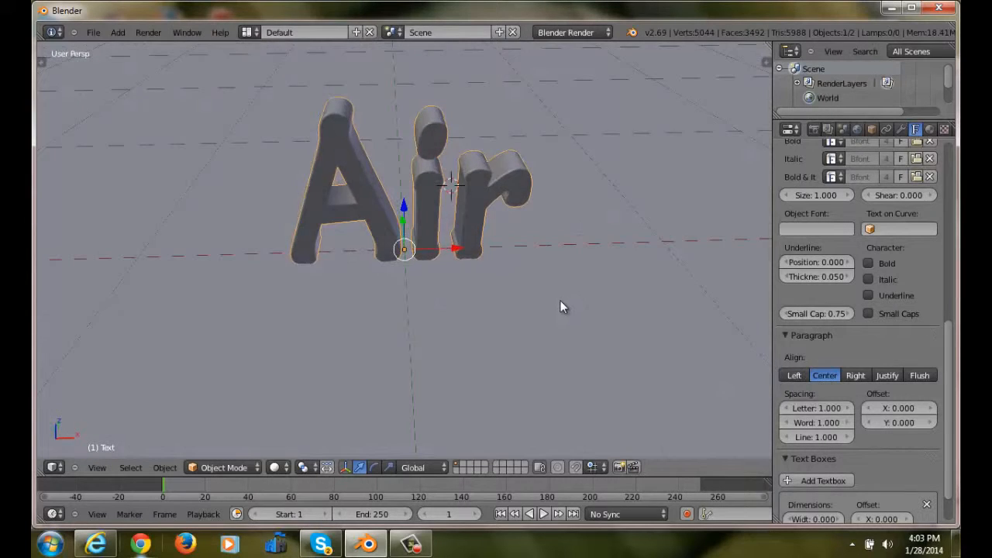
{"action": "scroll", "coordinate": [553, 299], "scroll_direction": "down", "scroll_amount": 4}
{"action": "scroll", "coordinate": [553, 299], "scroll_direction": "up", "scroll_amount": 4}
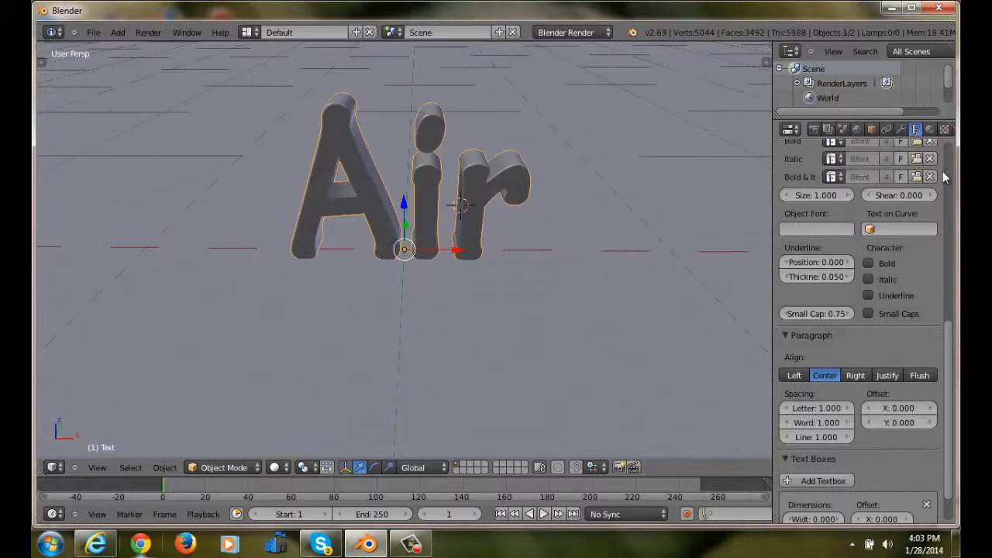
Add a new material to the text and give it a bright blue diffuse colour
{"action": "left_click", "coordinate": [930, 129]}
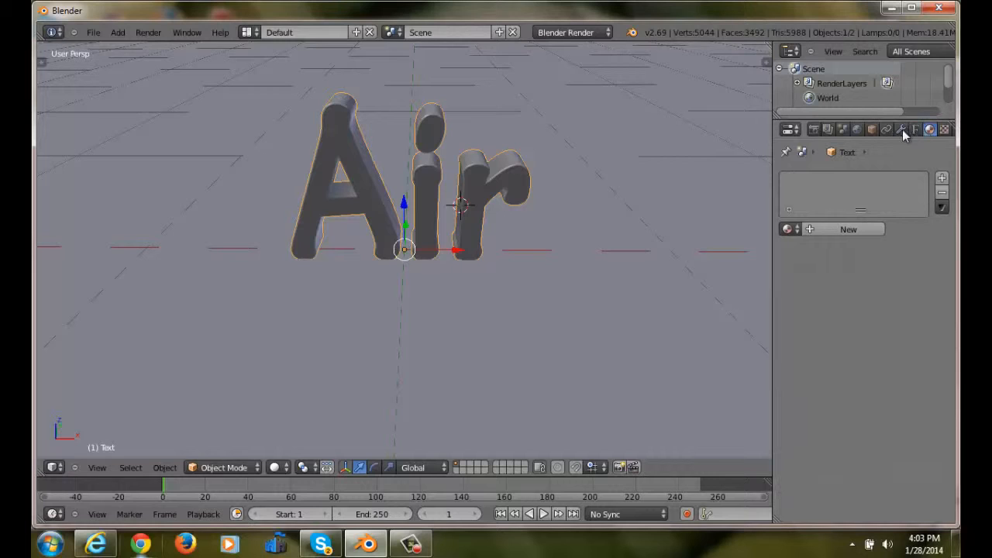
{"action": "left_click", "coordinate": [818, 230]}
{"action": "left_click", "coordinate": [827, 411]}
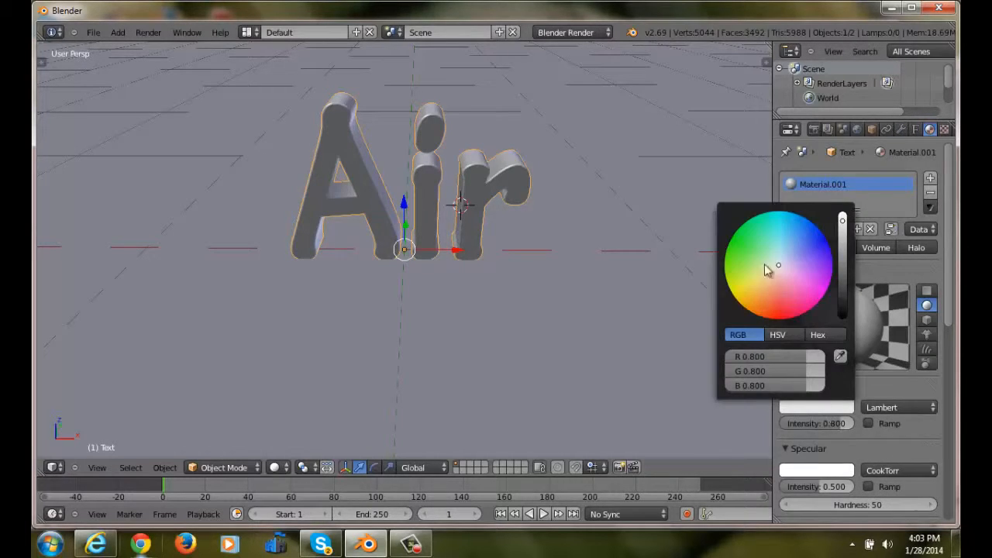
{"action": "left_click", "coordinate": [809, 224]}
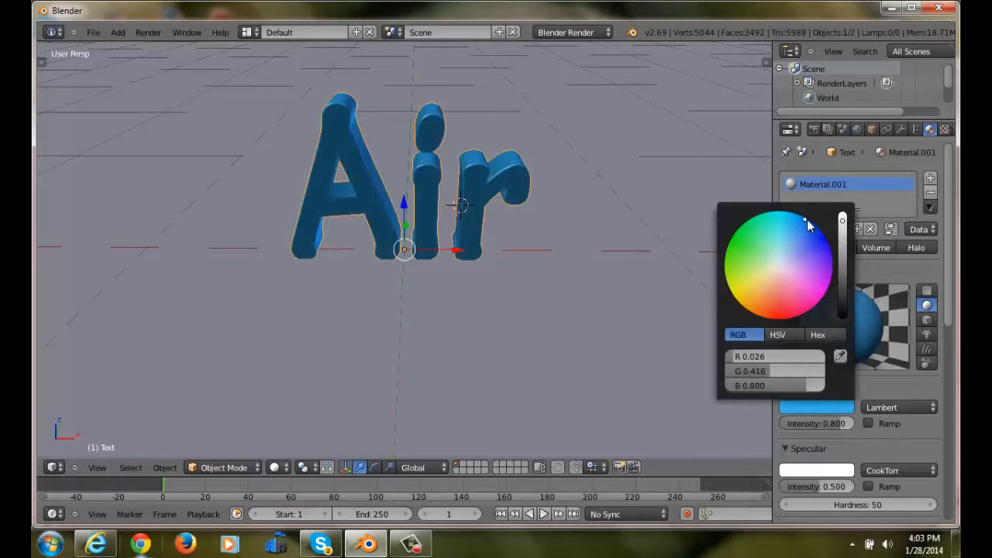
{"action": "left_click_drag", "start_coordinate": [807, 222], "coordinate": [810, 225]}
{"action": "scroll", "coordinate": [422, 163], "scroll_direction": "up", "scroll_amount": 1}
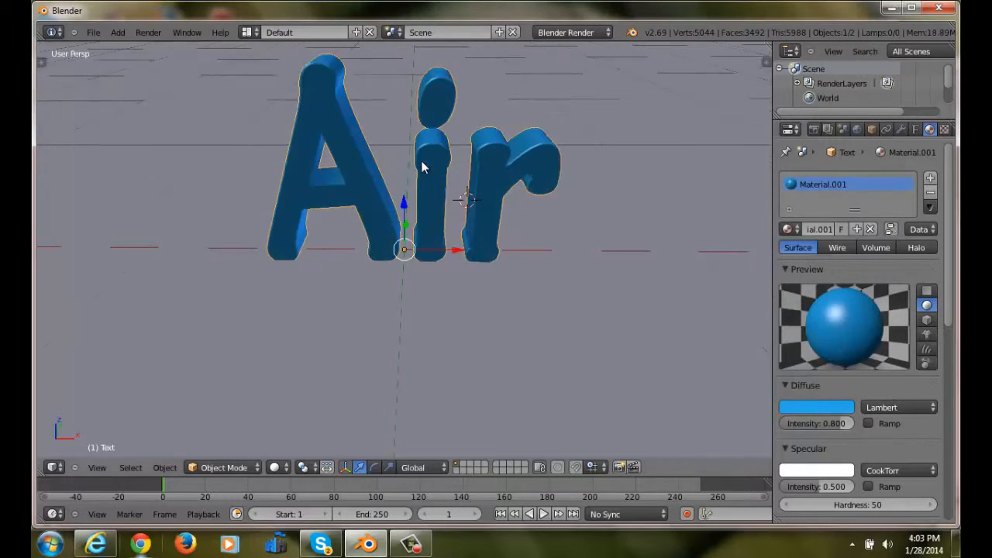
{"action": "middle_click_drag", "start_coordinate": [421, 160], "coordinate": [439, 168]}
{"action": "scroll", "coordinate": [819, 386], "scroll_direction": "down", "scroll_amount": 10}
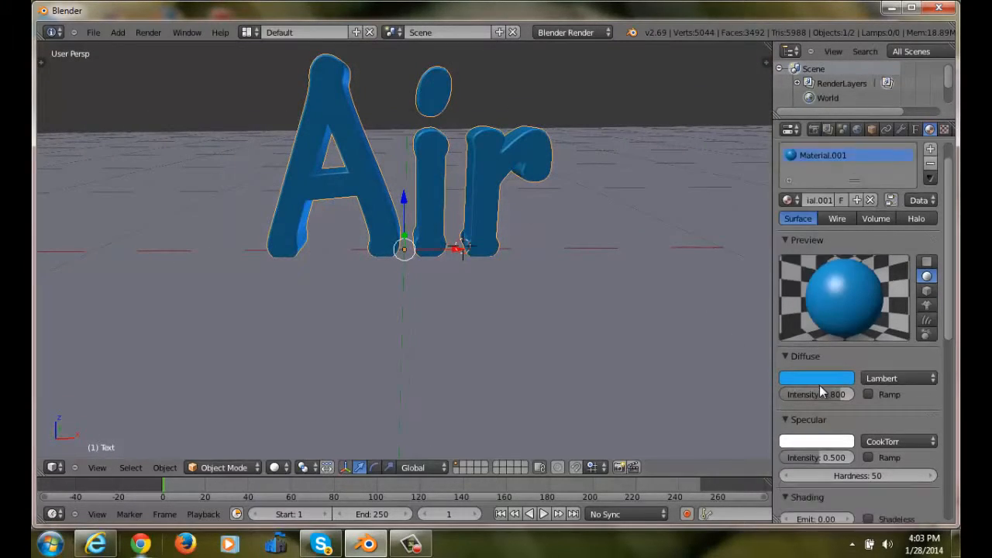
{"action": "scroll", "coordinate": [886, 463], "scroll_direction": "down", "scroll_amount": 1}
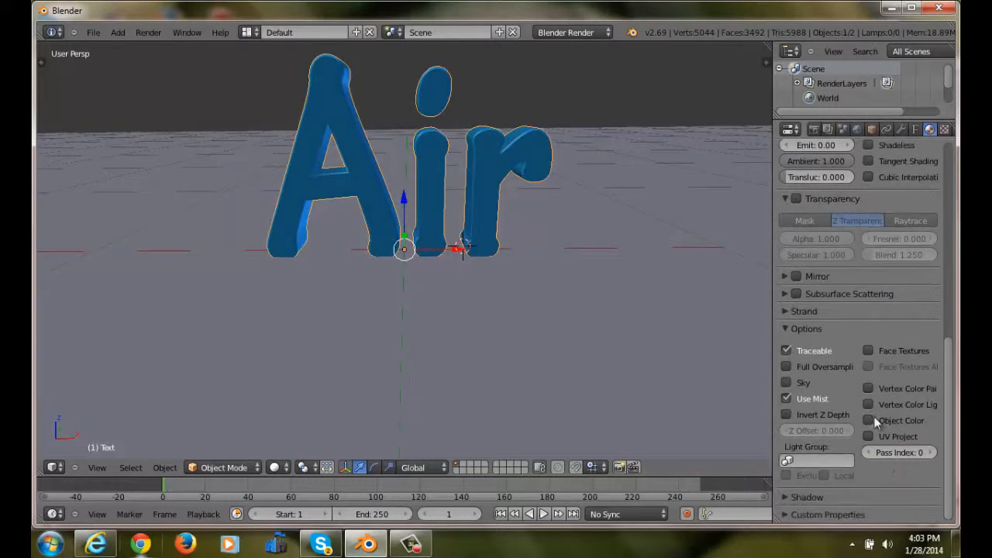
{"action": "scroll", "coordinate": [876, 446], "scroll_direction": "up", "scroll_amount": 11}
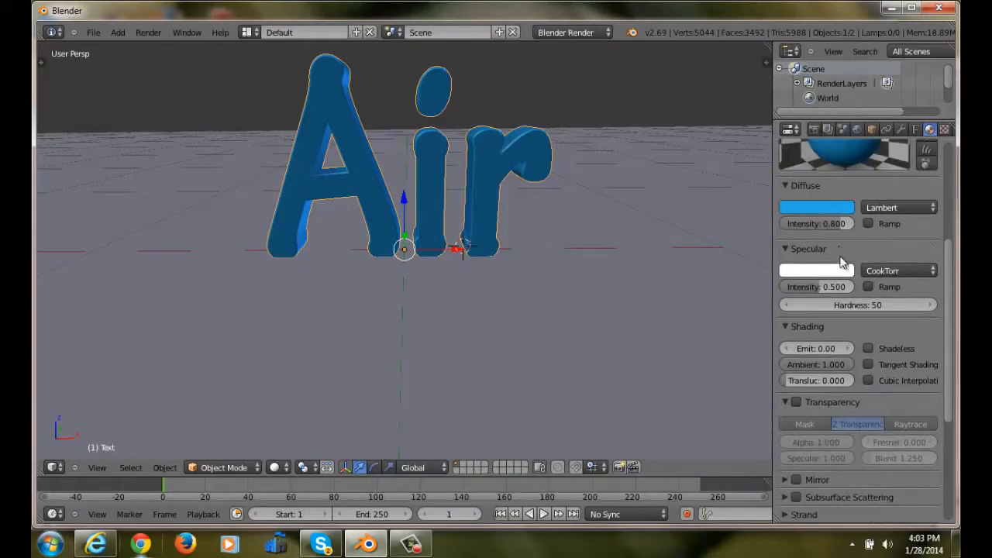
Open the world settings and set the horizon colour to black
{"action": "left_click", "coordinate": [858, 130]}
{"action": "left_click", "coordinate": [808, 370]}
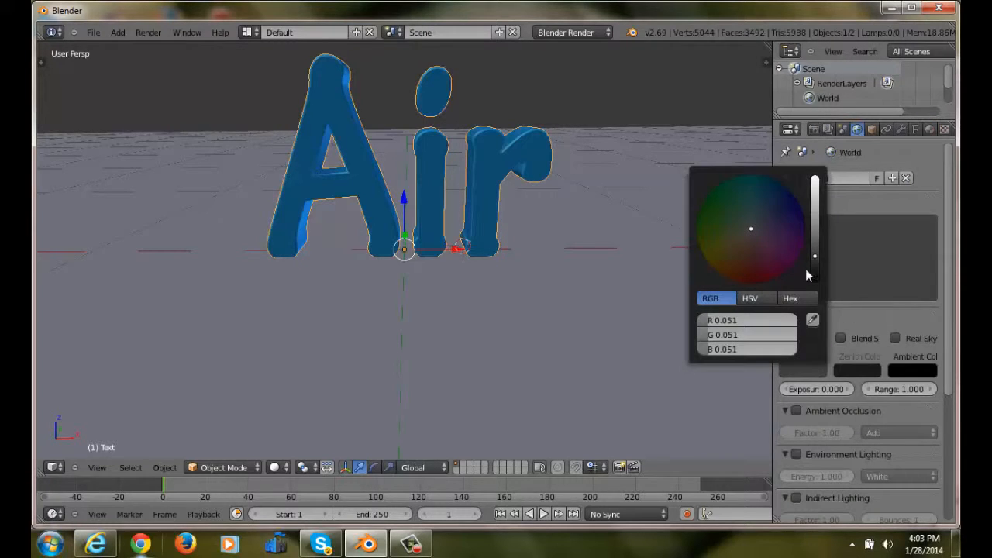
{"action": "left_click_drag", "start_coordinate": [814, 257], "coordinate": [815, 284]}
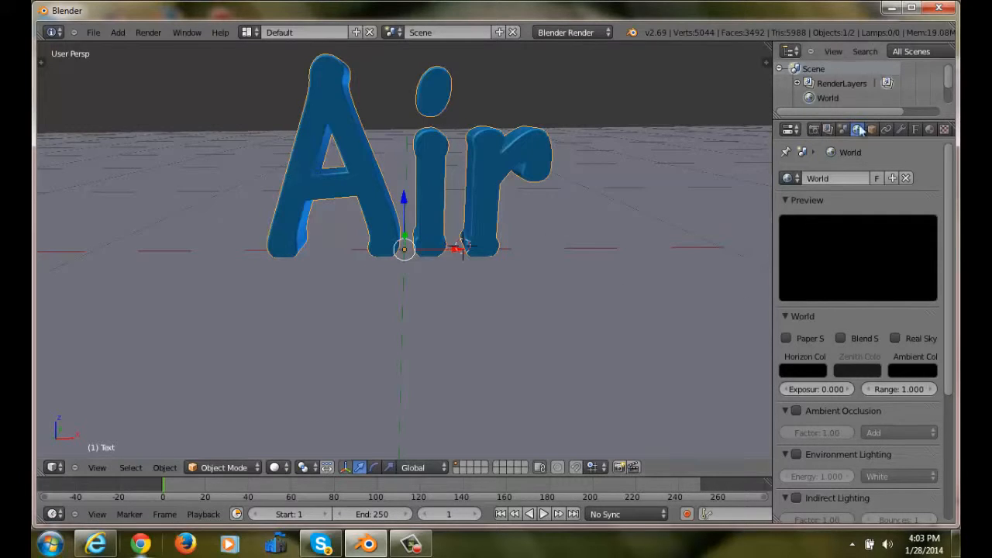
Select the ground plane and add a new material to it
{"action": "middle_click_drag", "start_coordinate": [551, 122], "coordinate": [509, 140]}
{"action": "scroll", "coordinate": [535, 191], "scroll_direction": "down", "scroll_amount": 5}
{"action": "right_click", "coordinate": [538, 222]}
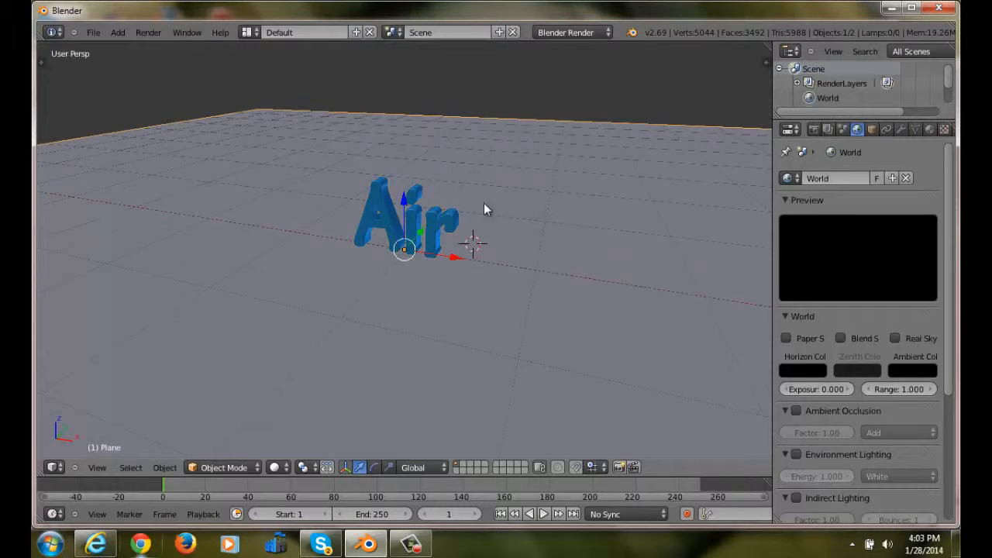
{"action": "middle_click_drag", "start_coordinate": [484, 209], "coordinate": [596, 110]}
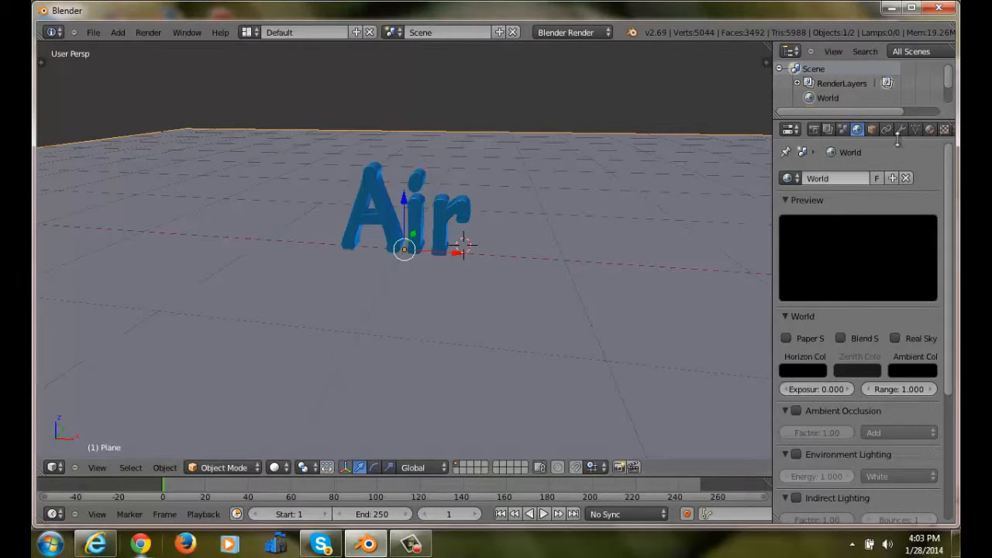
{"action": "left_click", "coordinate": [931, 129]}
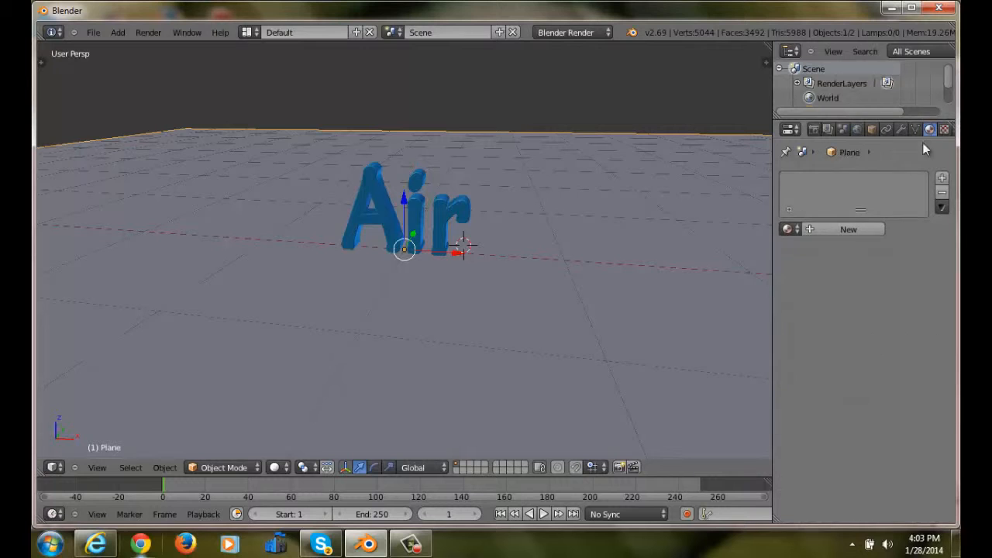
{"action": "left_click", "coordinate": [847, 229]}
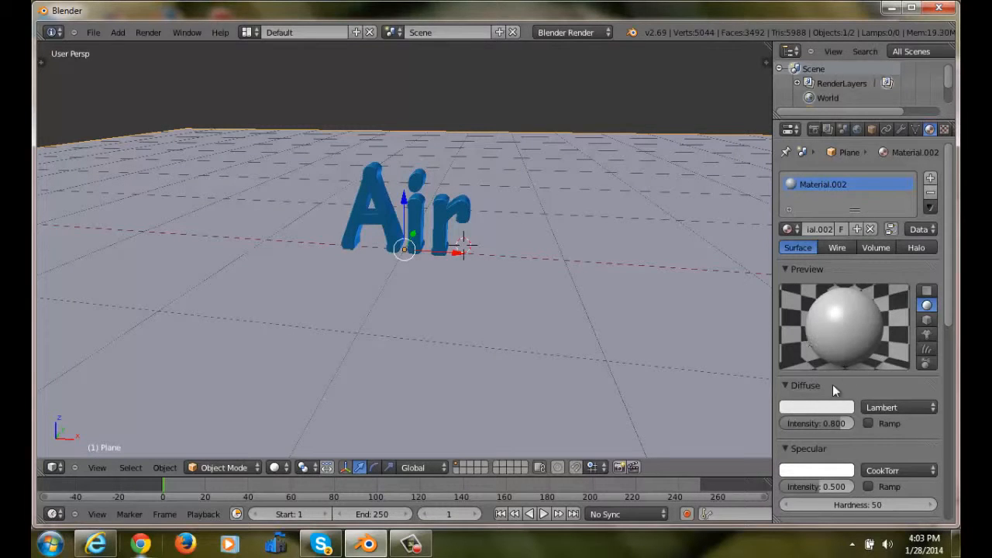
Set the ground plane material's diffuse colour to near black, 0.001 for R, G and B
{"action": "left_click", "coordinate": [809, 408]}
{"action": "left_click", "coordinate": [843, 318]}
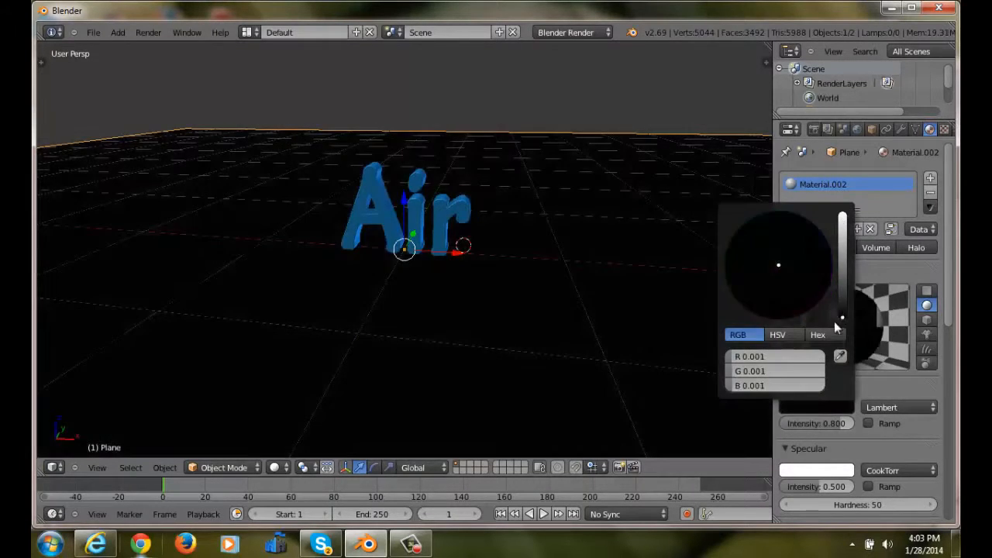
{"action": "left_click", "coordinate": [888, 386]}
{"action": "middle_click_drag", "start_coordinate": [489, 294], "coordinate": [512, 291]}
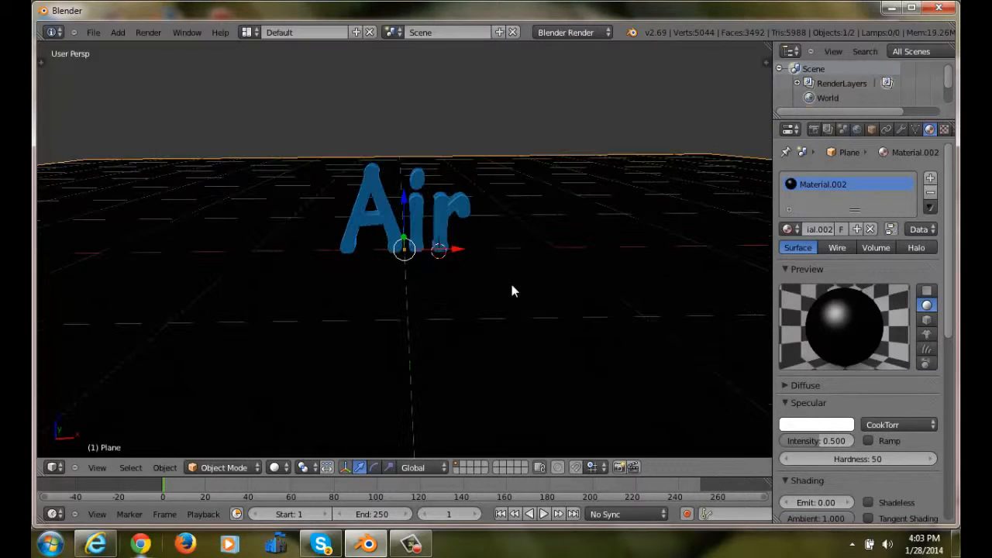
Place the 3D cursor above the ground plane near the text and add a camera there
{"action": "left_click", "coordinate": [430, 93]}
{"action": "middle_click_drag", "start_coordinate": [417, 257], "coordinate": [457, 187]}
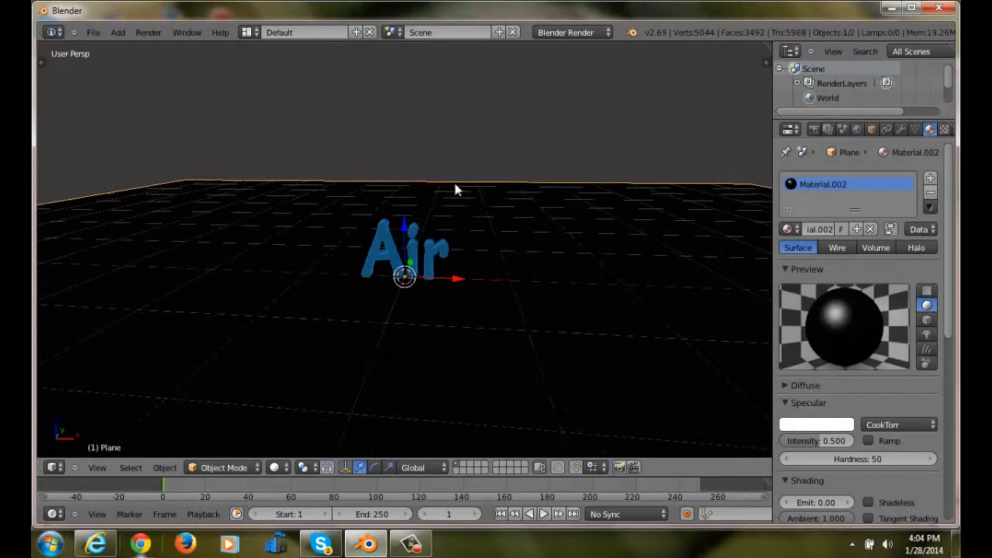
{"action": "left_click", "coordinate": [114, 33]}
{"action": "key", "text": "shift+a"}
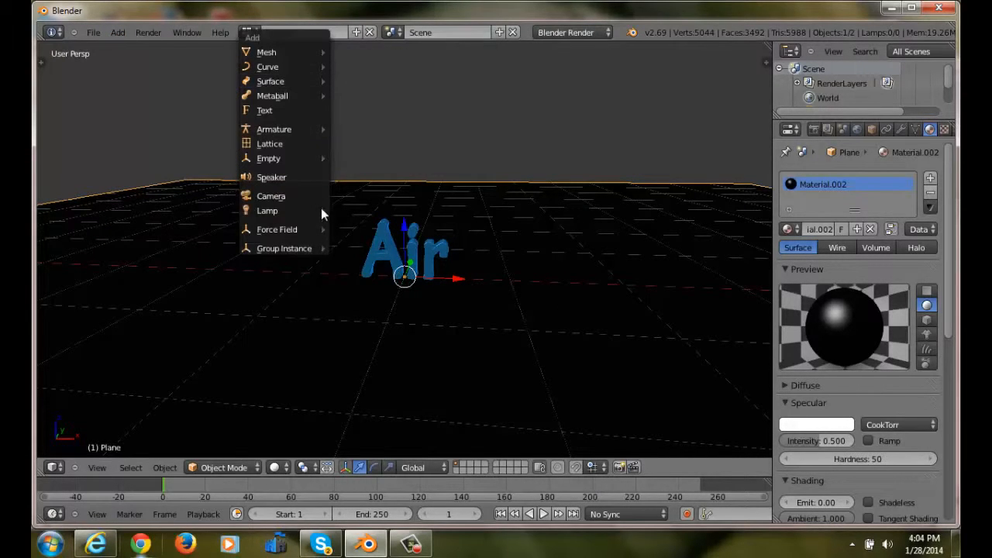
{"action": "left_click", "coordinate": [326, 202]}
Move the camera along the X axis until it lines up with the middle of the "Air" text
{"action": "middle_click_drag", "start_coordinate": [332, 111], "coordinate": [390, 103]}
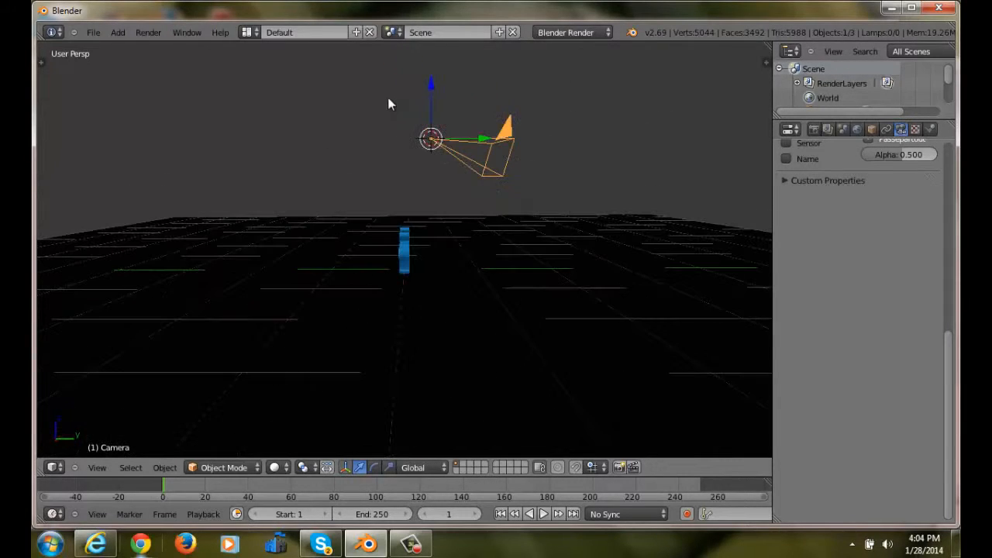
{"action": "middle_click_drag", "start_coordinate": [472, 143], "coordinate": [459, 209]}
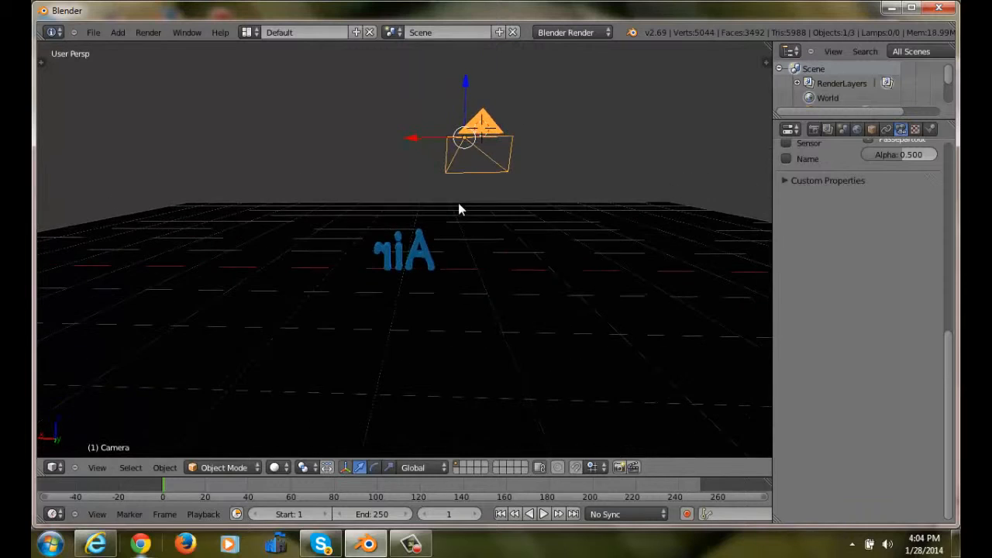
{"action": "left_click_drag", "start_coordinate": [422, 135], "coordinate": [343, 157]}
{"action": "middle_click_drag", "start_coordinate": [343, 157], "coordinate": [360, 146]}
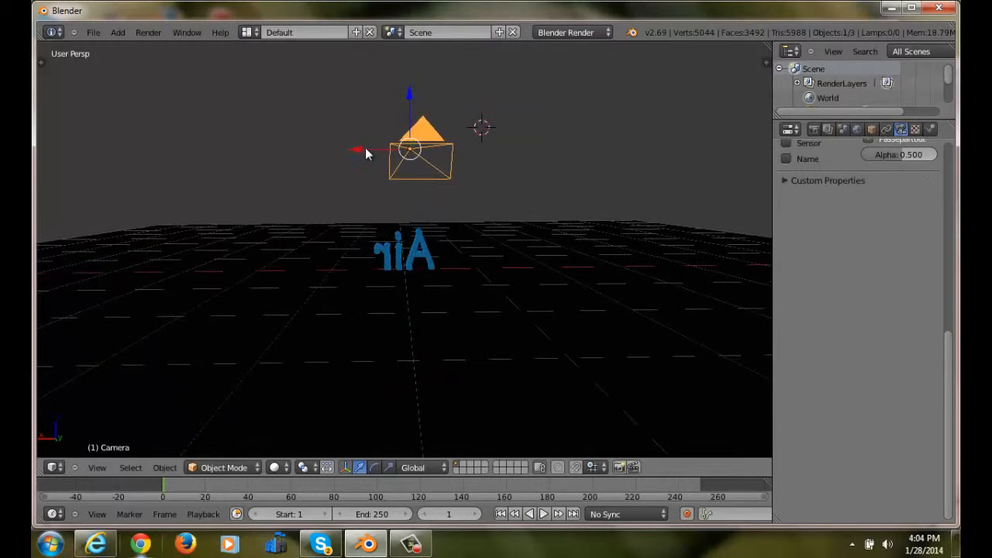
{"action": "left_click_drag", "start_coordinate": [365, 149], "coordinate": [343, 150]}
{"action": "left_click", "coordinate": [341, 151]}
{"action": "middle_click_drag", "start_coordinate": [341, 151], "coordinate": [434, 237]}
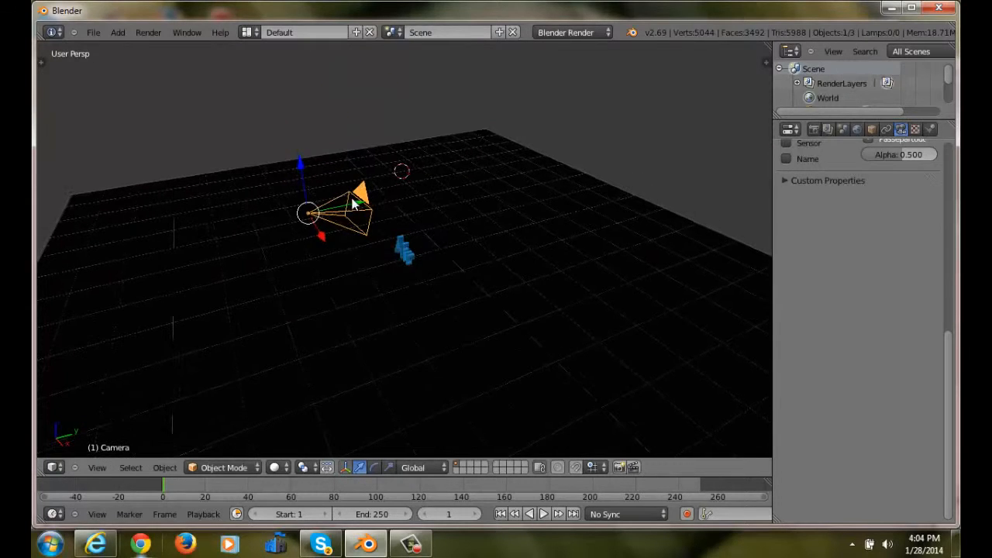
Pull the camera back along Y in front of the text and adjust its Z height to frame the text
{"action": "left_click_drag", "start_coordinate": [341, 212], "coordinate": [302, 220]}
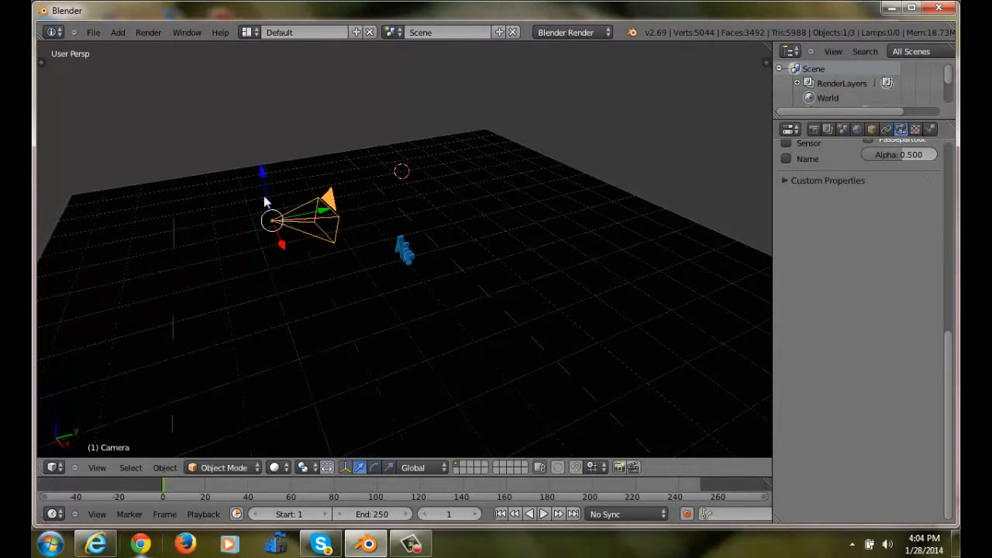
{"action": "key", "text": "g"}
{"action": "key", "text": "z"}
{"action": "left_click", "coordinate": [268, 215]}
{"action": "middle_click_drag", "start_coordinate": [268, 214], "coordinate": [432, 241]}
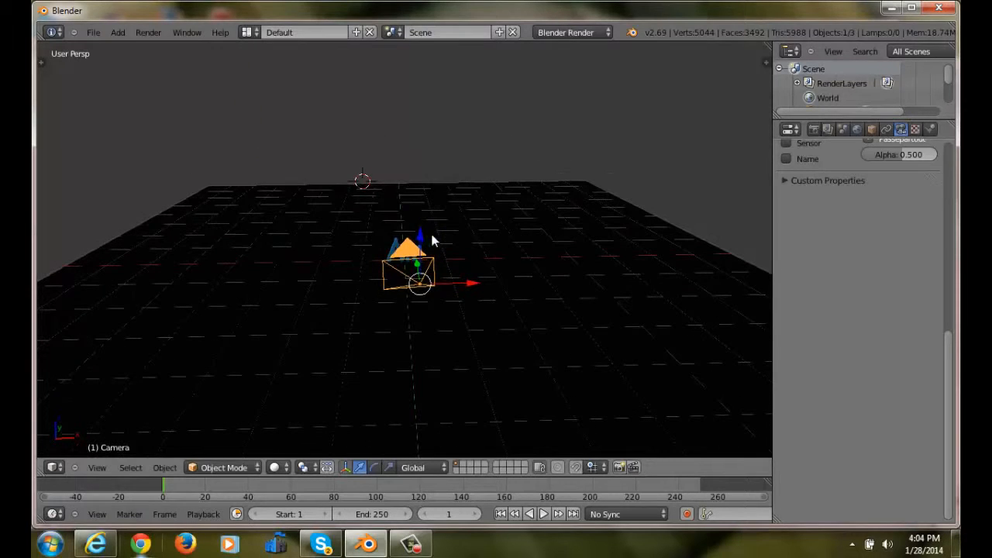
{"action": "key", "text": "g"}
{"action": "key", "text": "z"}
{"action": "left_click", "coordinate": [448, 261]}
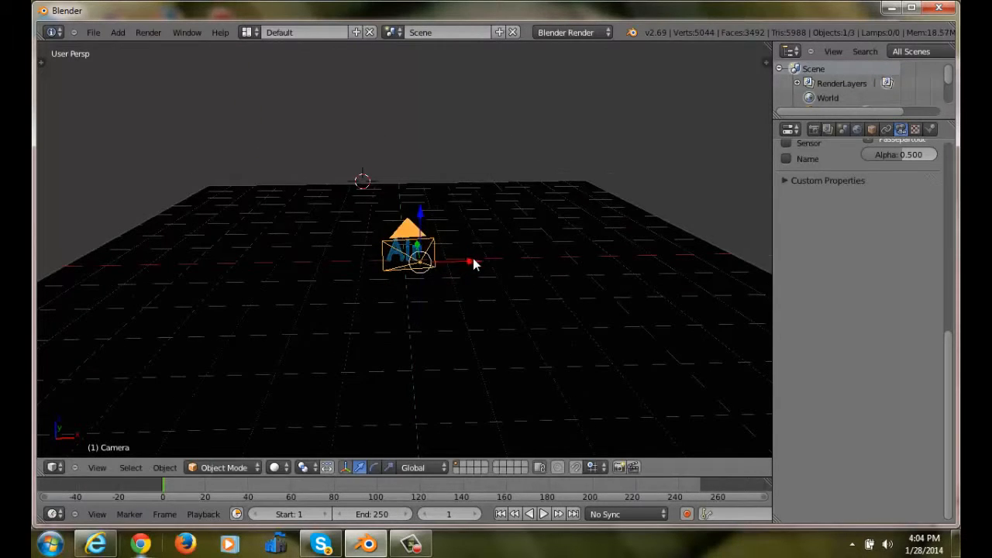
{"action": "middle_click_drag", "start_coordinate": [444, 210], "coordinate": [359, 194]}
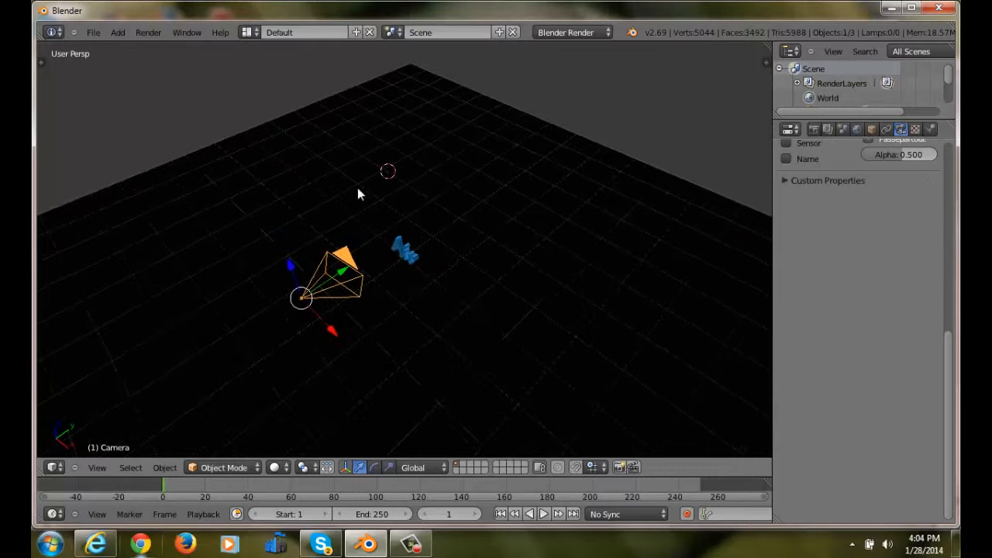
Add a point lamp and lower it along Z to just above the text
{"action": "key", "text": "shift+a"}
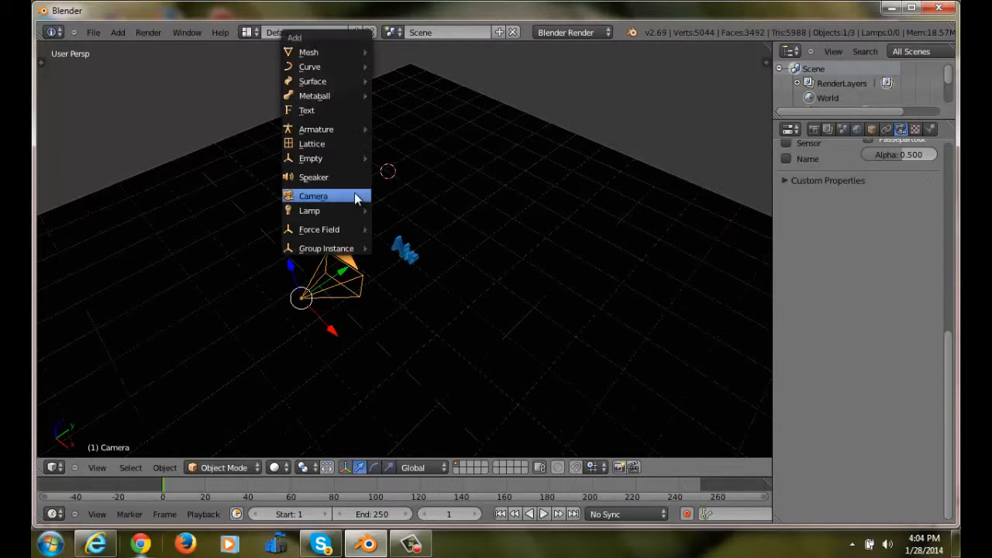
{"action": "mouse_move", "coordinate": [326, 210]}
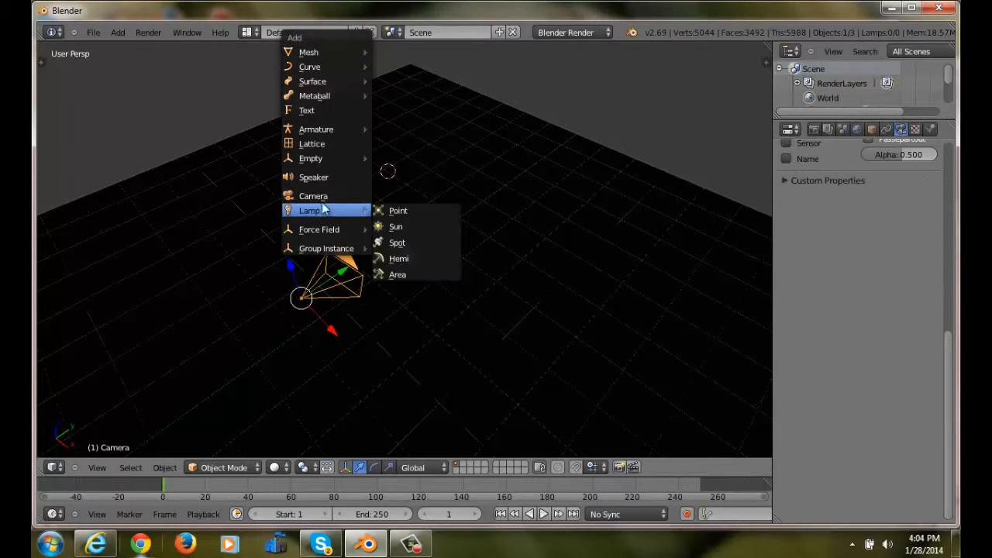
{"action": "left_click", "coordinate": [406, 210]}
{"action": "middle_click_drag", "start_coordinate": [496, 197], "coordinate": [425, 138]}
{"action": "left_click_drag", "start_coordinate": [412, 128], "coordinate": [411, 158]}
{"action": "scroll", "coordinate": [398, 168], "scroll_direction": "up", "scroll_amount": 1}
Move the point lamp along X and Y so it sits centred just in front of and above the text
{"action": "middle_click_drag", "start_coordinate": [399, 167], "coordinate": [441, 190]}
{"action": "left_click_drag", "start_coordinate": [454, 203], "coordinate": [421, 208]}
{"action": "middle_click_drag", "start_coordinate": [421, 207], "coordinate": [452, 217]}
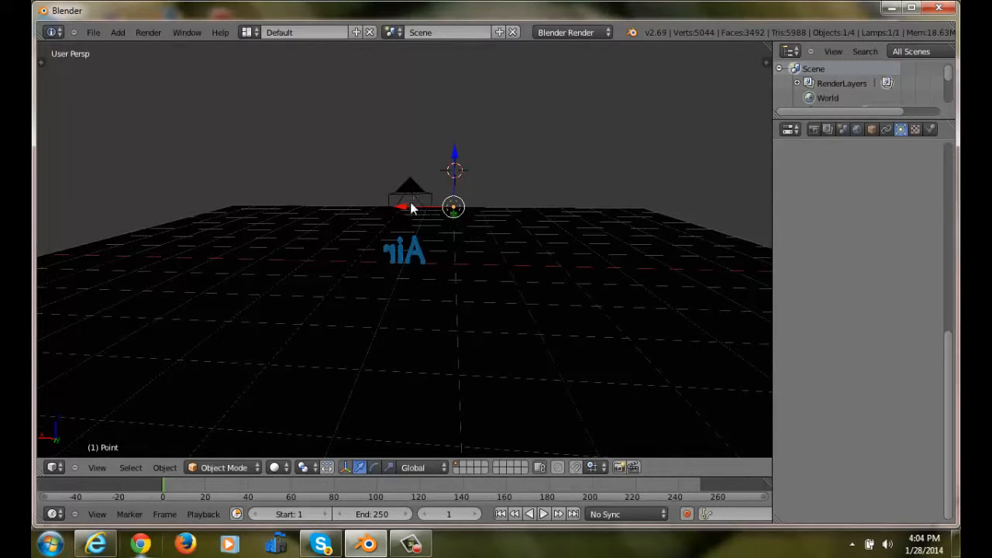
{"action": "left_click_drag", "start_coordinate": [401, 209], "coordinate": [351, 200]}
{"action": "middle_click_drag", "start_coordinate": [485, 230], "coordinate": [365, 215]}
{"action": "left_click_drag", "start_coordinate": [365, 215], "coordinate": [383, 217]}
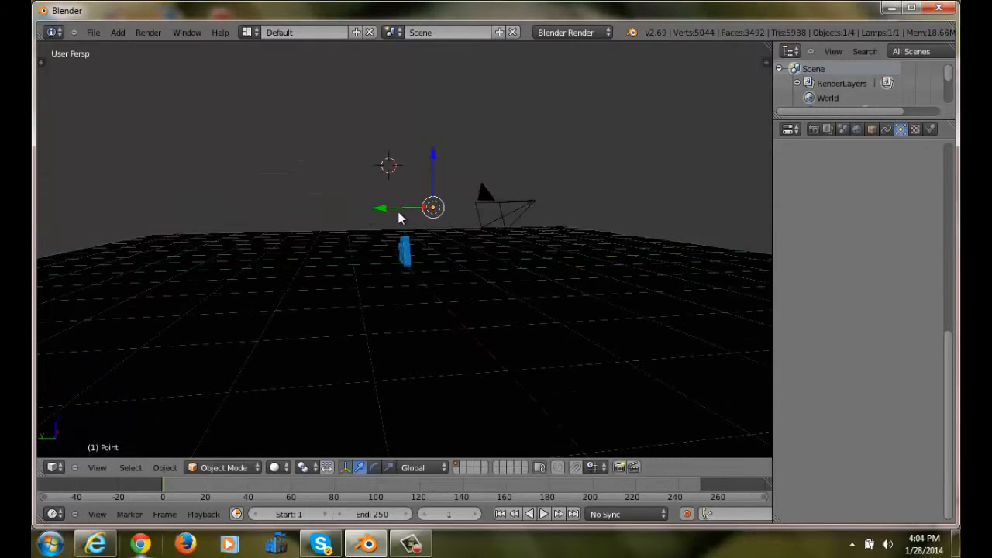
{"action": "middle_click_drag", "start_coordinate": [398, 217], "coordinate": [436, 223]}
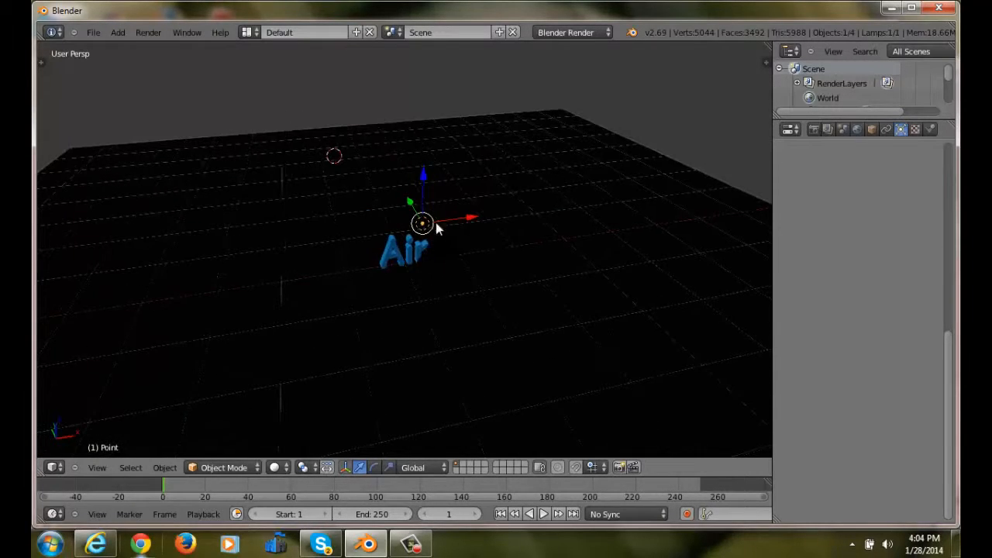
{"action": "left_click_drag", "start_coordinate": [472, 223], "coordinate": [464, 220]}
{"action": "middle_click_drag", "start_coordinate": [510, 234], "coordinate": [345, 208]}
Render a still image of the scene to check the lit text, and return to the 3D view
{"action": "left_click", "coordinate": [813, 128]}
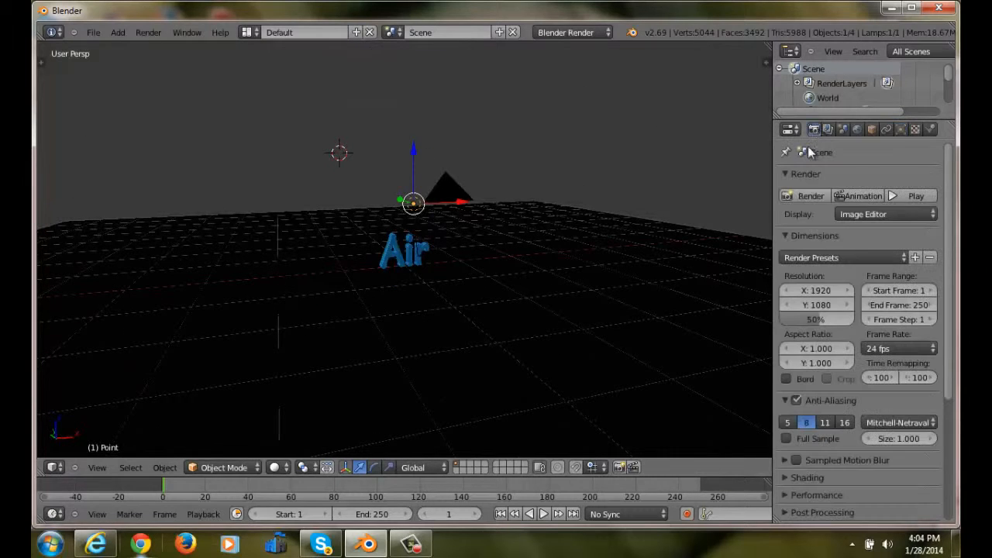
{"action": "left_click", "coordinate": [794, 195]}
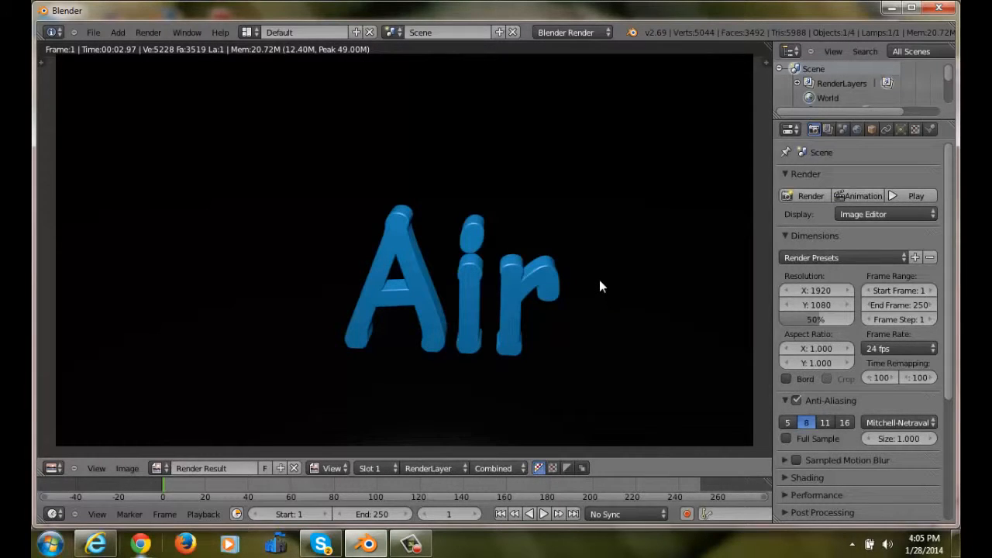
{"action": "key", "text": "Escape"}
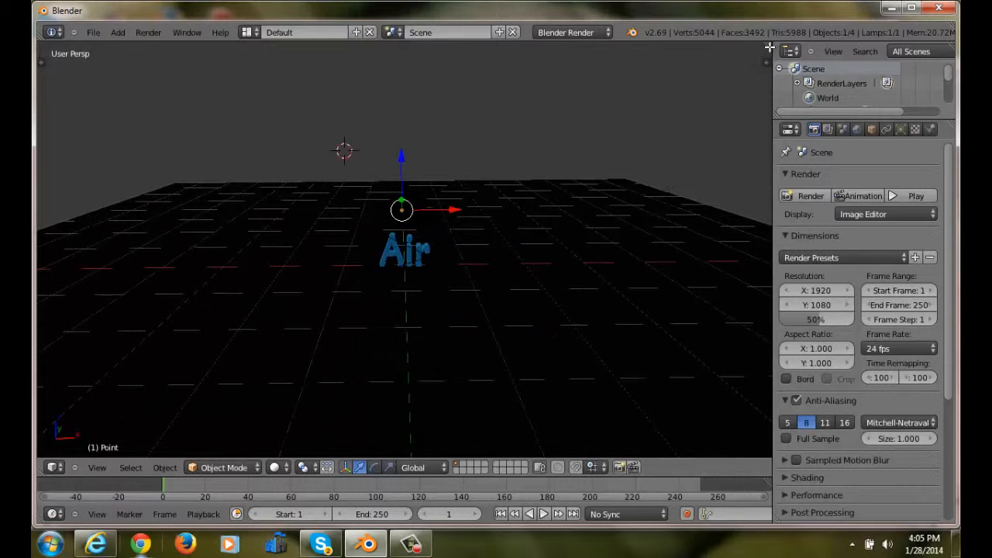
Split the 3D view into two side-by-side views and switch the second one to the camera view
{"action": "left_click_drag", "start_coordinate": [770, 48], "coordinate": [415, 121]}
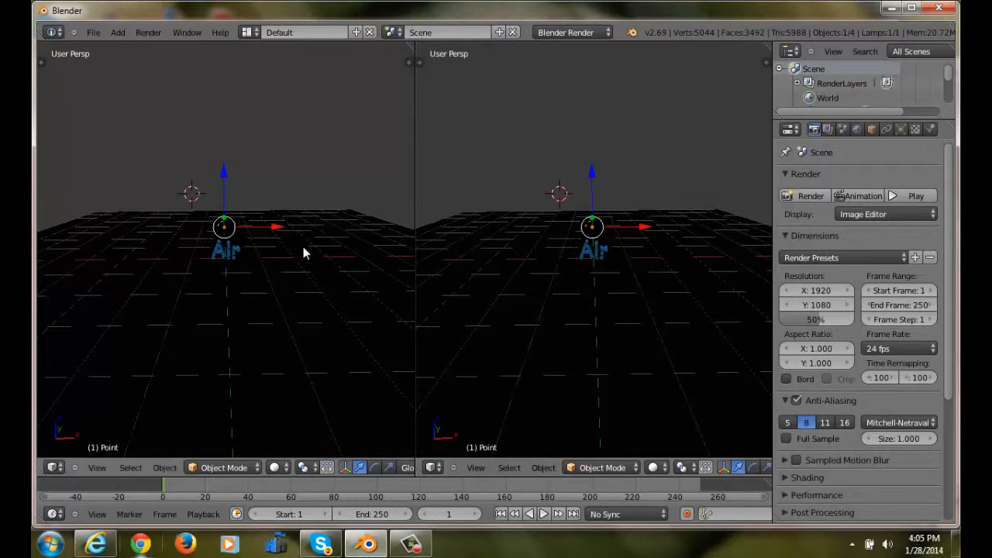
{"action": "scroll", "coordinate": [527, 257], "scroll_direction": "up", "scroll_amount": 4}
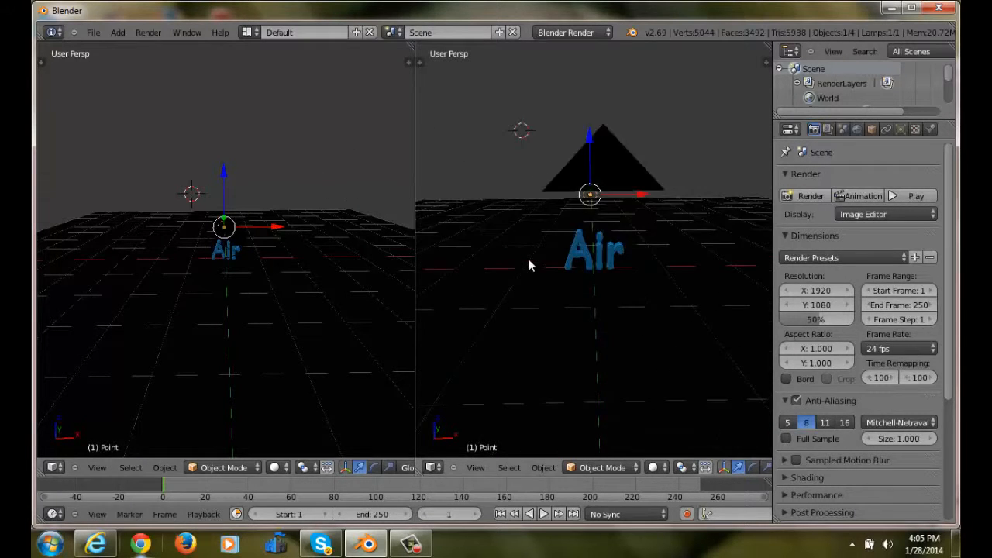
{"action": "scroll", "coordinate": [530, 259], "scroll_direction": "down", "scroll_amount": 3}
{"action": "middle_click_drag", "start_coordinate": [599, 283], "coordinate": [555, 286]}
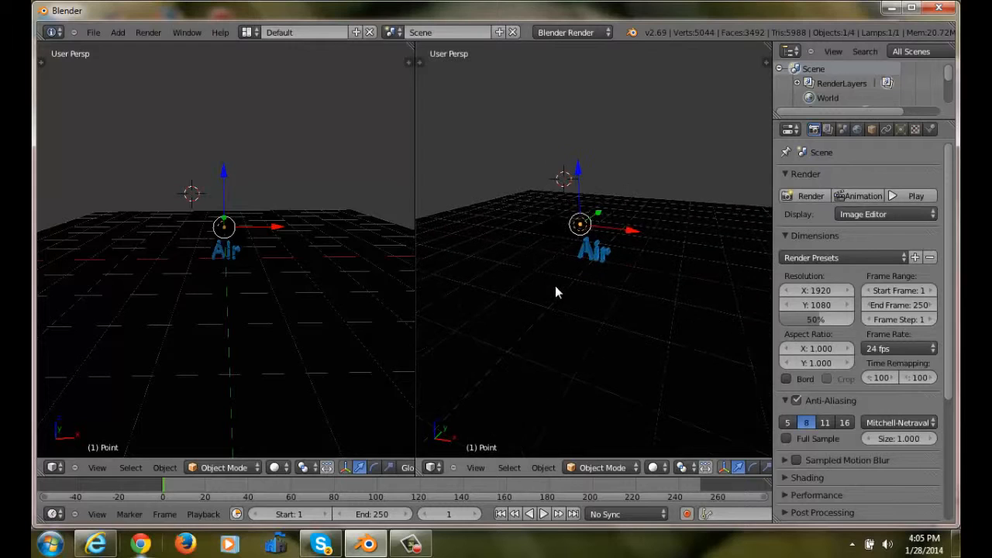
{"action": "left_click", "coordinate": [479, 468]}
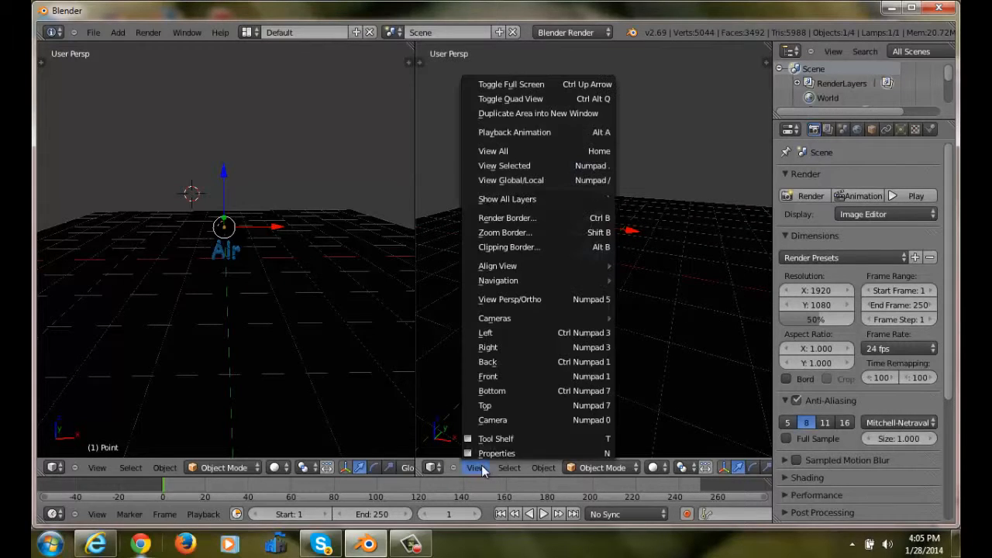
{"action": "left_click", "coordinate": [509, 420]}
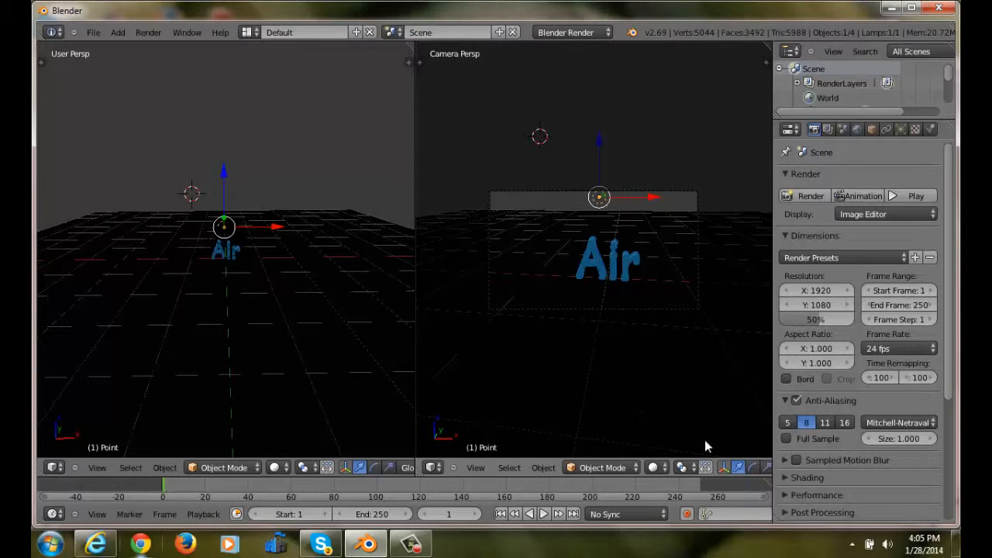
Enable Lock Camera to View for the camera view and hide the view properties again
{"action": "key", "text": "n"}
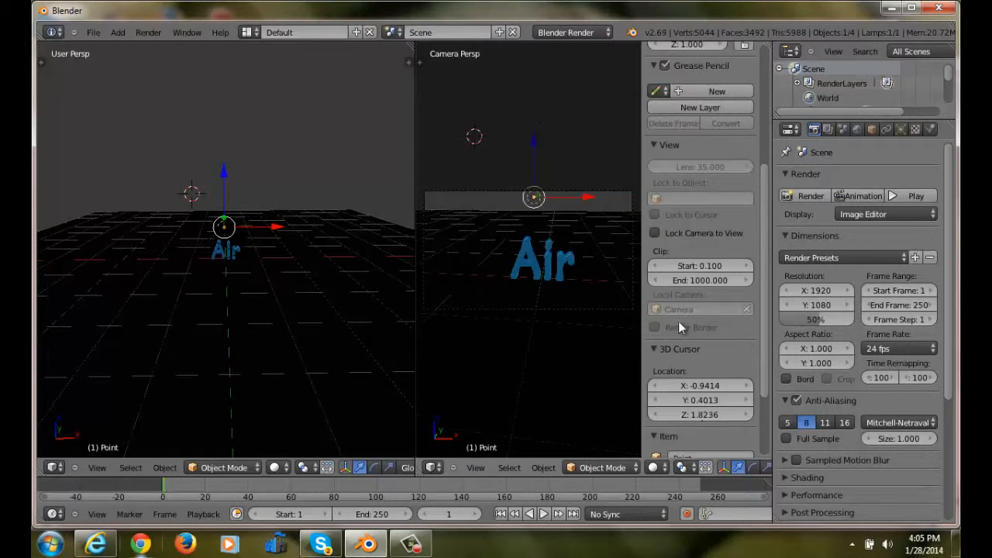
{"action": "left_click", "coordinate": [659, 232]}
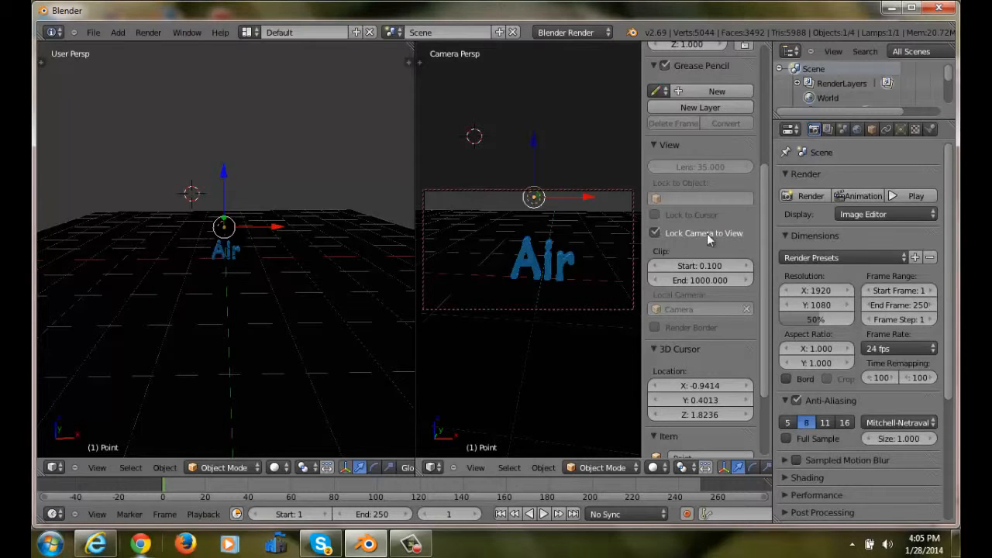
{"action": "scroll", "coordinate": [668, 308], "scroll_direction": "down", "scroll_amount": 2}
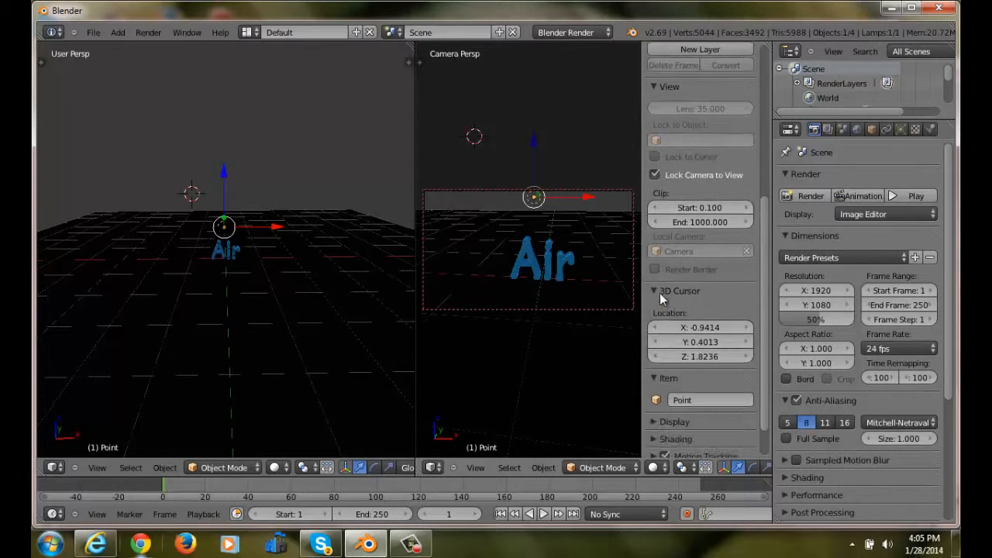
{"action": "scroll", "coordinate": [668, 310], "scroll_direction": "up", "scroll_amount": 3}
{"action": "scroll", "coordinate": [669, 310], "scroll_direction": "up", "scroll_amount": 5}
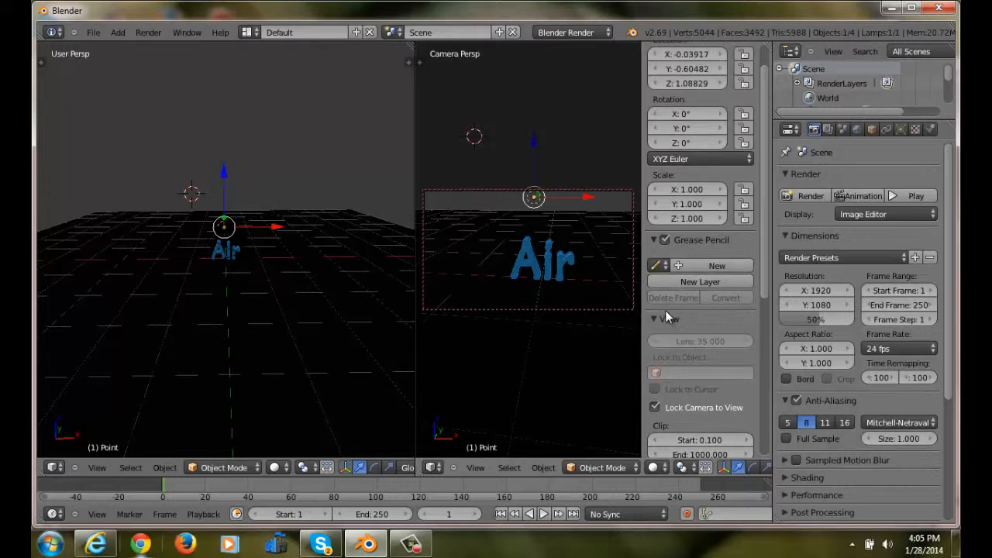
{"action": "key", "text": "n"}
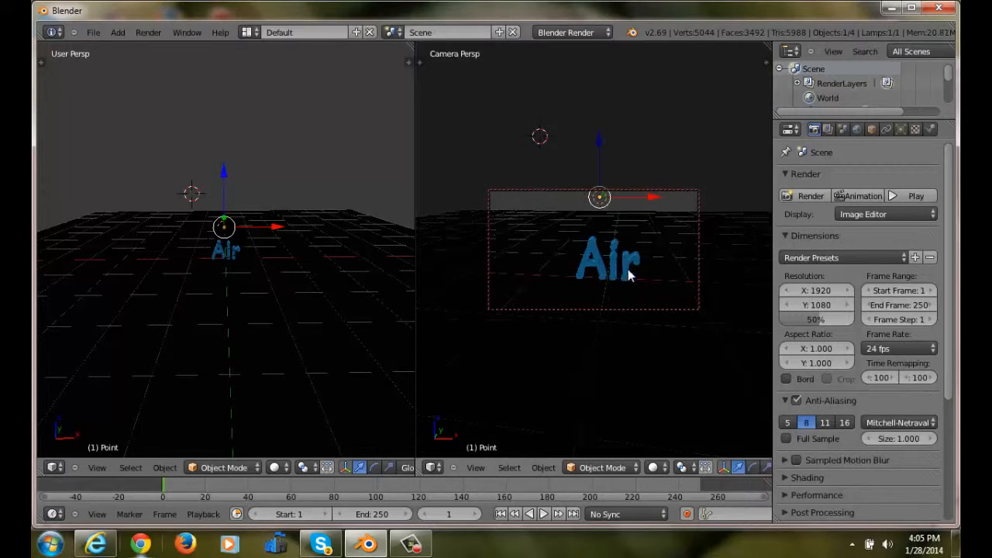
Turn the locked camera slightly to face the text and nudge the point lamp along the X axis
{"action": "middle_click_drag", "start_coordinate": [625, 271], "coordinate": [630, 271]}
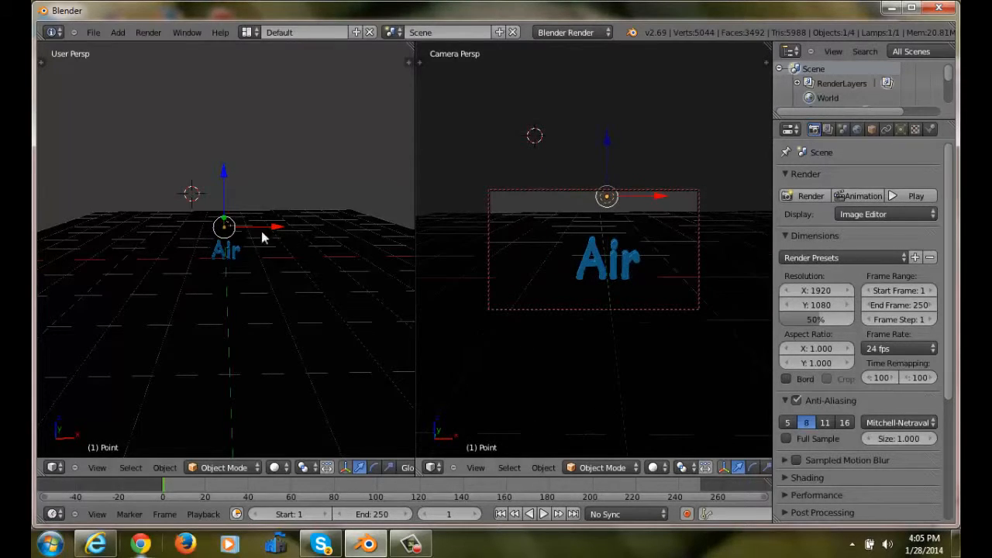
{"action": "mouse_move", "coordinate": [662, 201]}
{"action": "left_mouse_down"}
{"action": "mouse_move", "coordinate": [642, 194]}
{"action": "mouse_move", "coordinate": [656, 200]}
{"action": "left_mouse_up"}
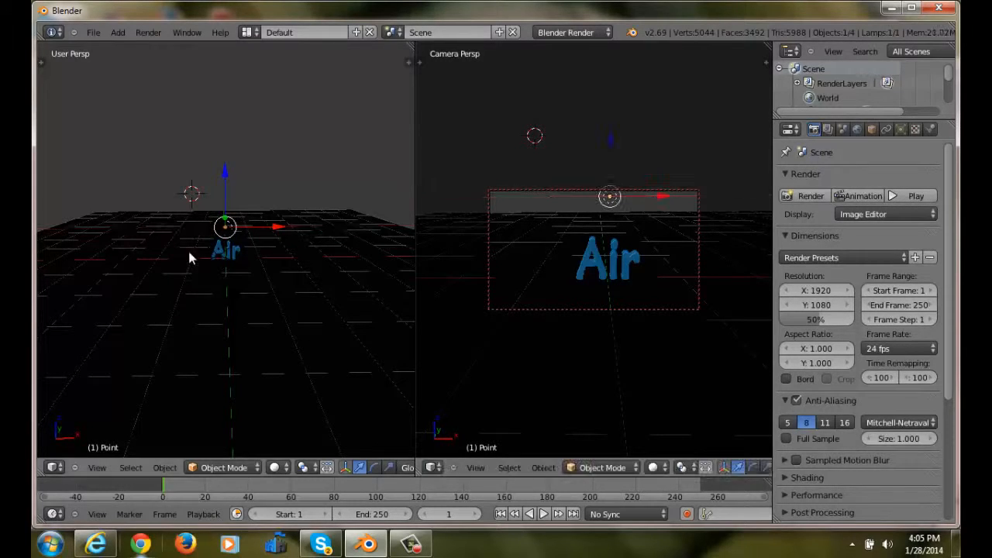
{"action": "scroll", "coordinate": [248, 246], "scroll_direction": "up", "scroll_amount": 4}
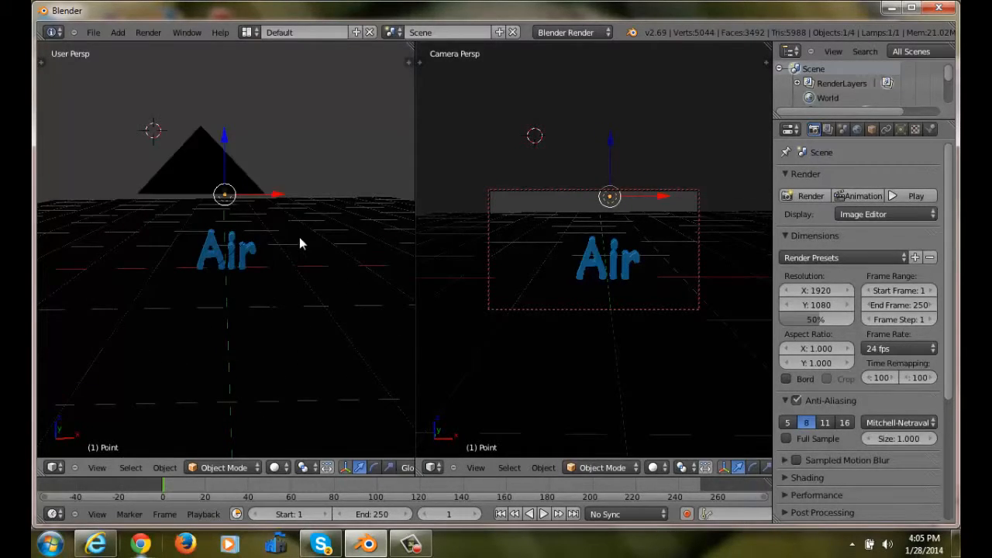
{"action": "middle_click_drag", "start_coordinate": [300, 237], "coordinate": [162, 237]}
{"action": "right_click", "coordinate": [130, 228]}
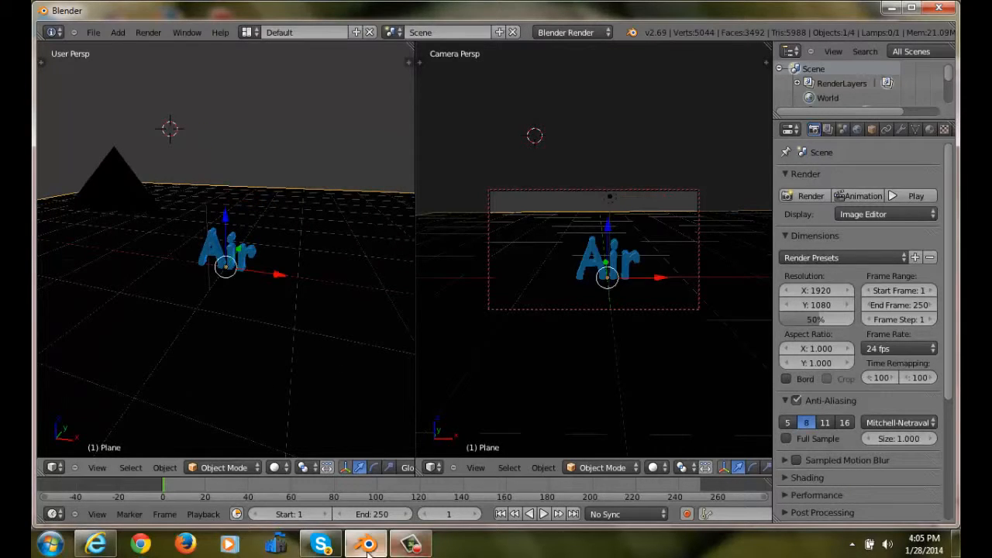
{"action": "left_click", "coordinate": [411, 544]}
{"action": "left_click", "coordinate": [891, 474]}
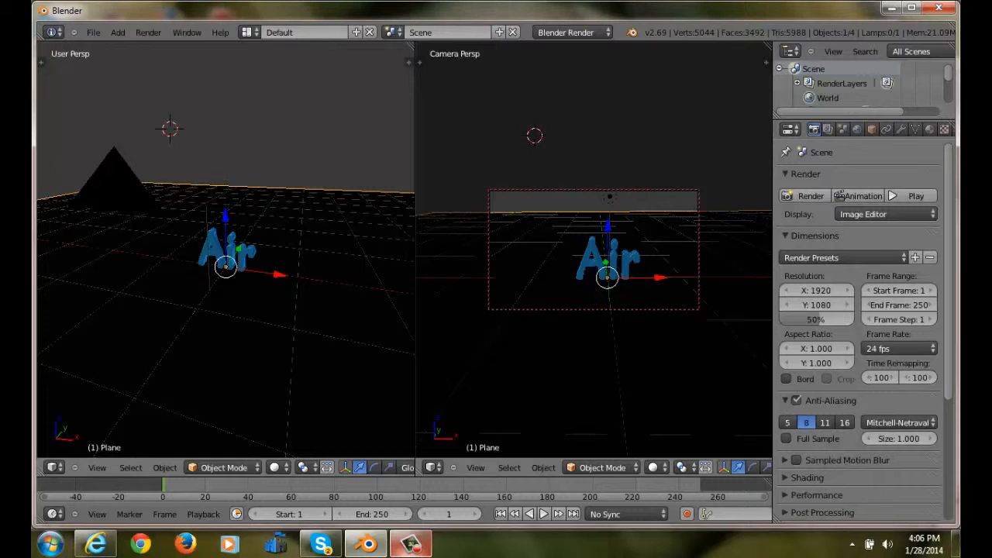
Select the camera, shift it along the X axis and move it closer until the text "Air" fills the camera frame
{"action": "middle_click_drag", "start_coordinate": [282, 238], "coordinate": [200, 268]}
{"action": "right_click", "coordinate": [291, 208]}
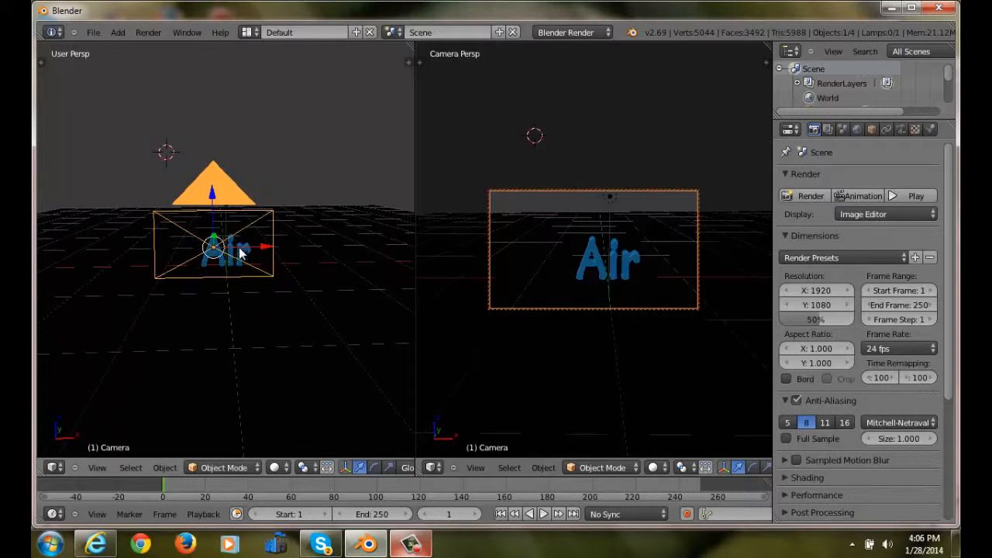
{"action": "key", "text": "g"}
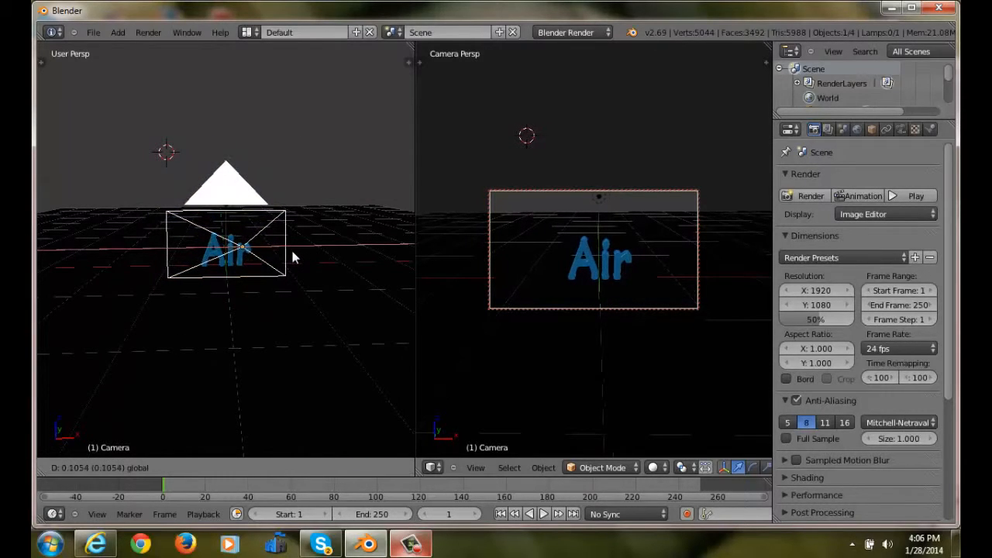
{"action": "left_click_drag", "start_coordinate": [294, 252], "coordinate": [294, 252]}
{"action": "scroll", "coordinate": [591, 270], "scroll_direction": "up", "scroll_amount": 5}
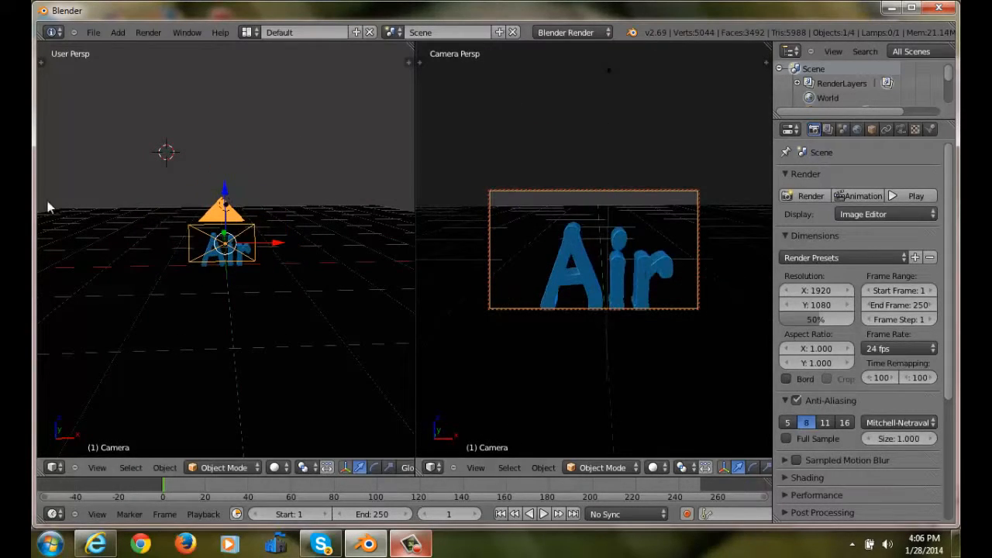
{"action": "left_click_drag", "start_coordinate": [227, 200], "coordinate": [305, 262]}
{"action": "scroll", "coordinate": [578, 281], "scroll_direction": "up", "scroll_amount": 3}
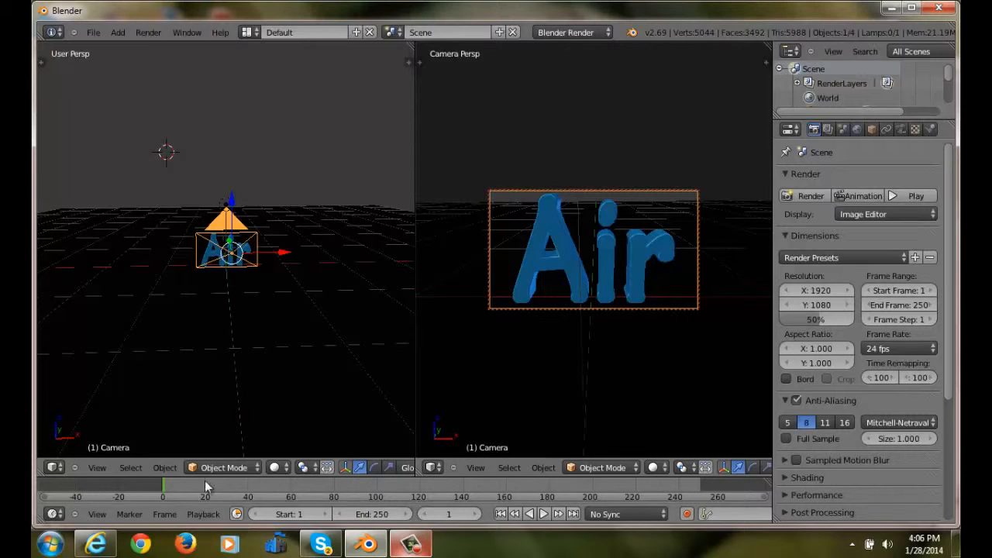
Enlarge the timeline and the camera view, and move the camera along the Y axis past the text so it is out of frame
{"action": "left_click_drag", "start_coordinate": [248, 478], "coordinate": [249, 438]}
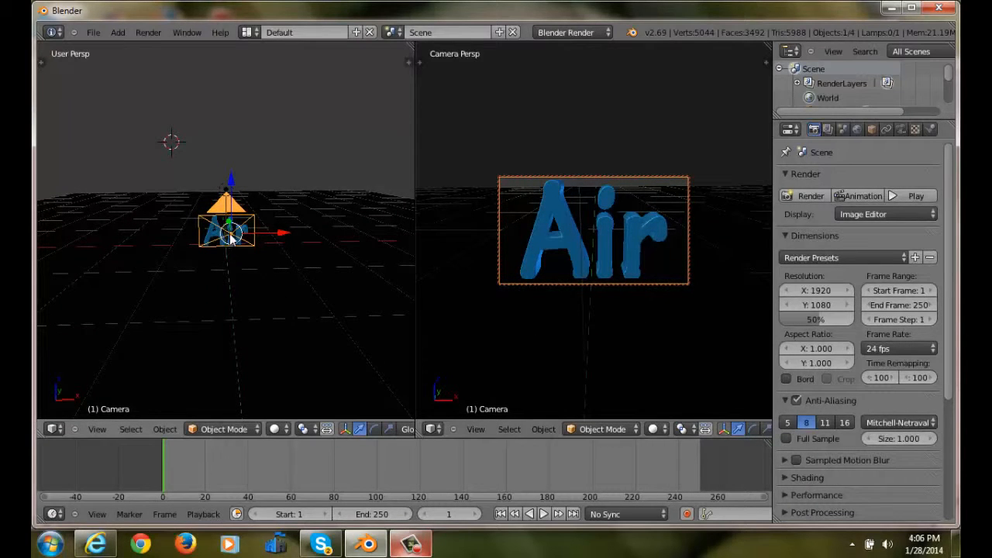
{"action": "middle_click_drag", "start_coordinate": [231, 238], "coordinate": [186, 223]}
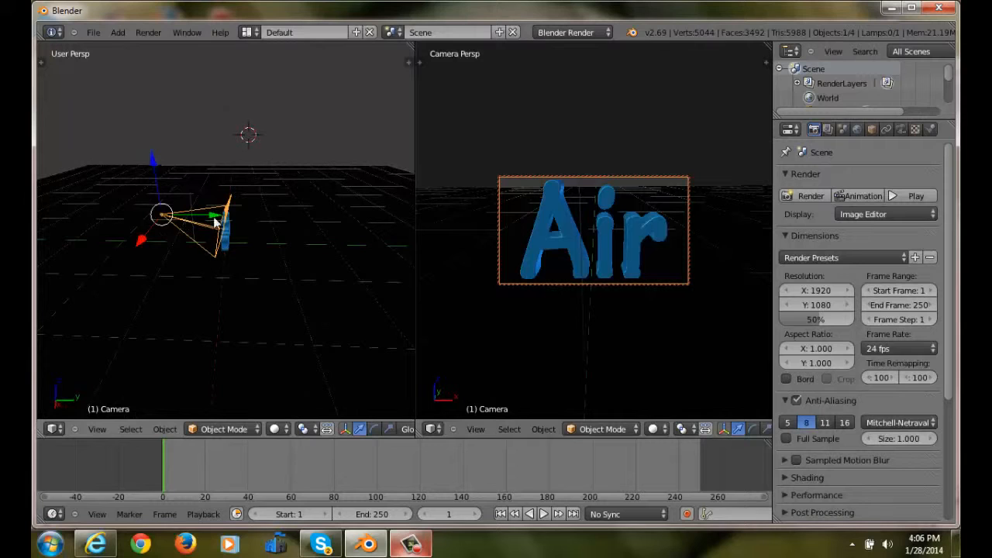
{"action": "left_click_drag", "start_coordinate": [216, 221], "coordinate": [295, 224]}
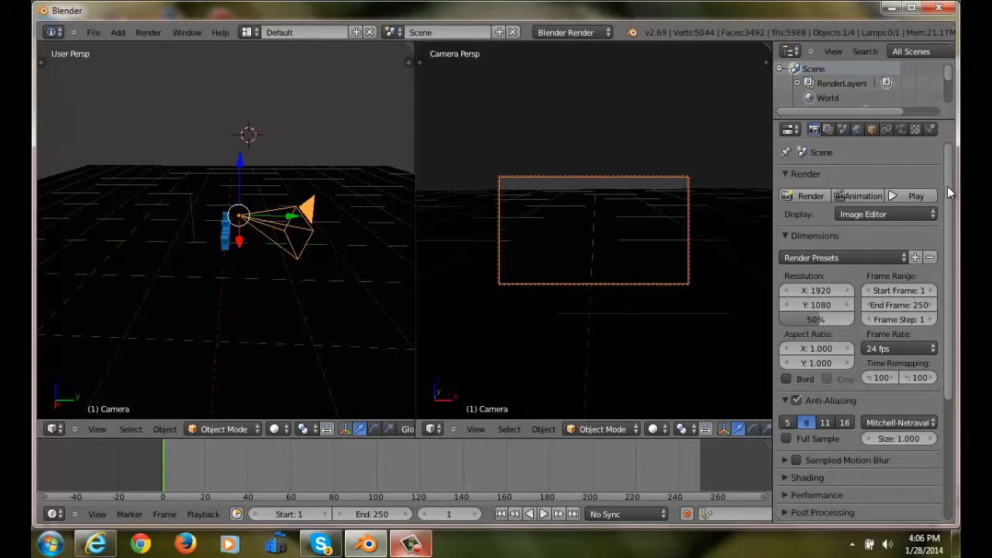
{"action": "mouse_move", "coordinate": [949, 189]}
{"action": "left_mouse_down"}
{"action": "mouse_move", "coordinate": [952, 211]}
{"action": "mouse_move", "coordinate": [960, 182]}
{"action": "left_mouse_up"}
{"action": "left_click_drag", "start_coordinate": [769, 133], "coordinate": [886, 155]}
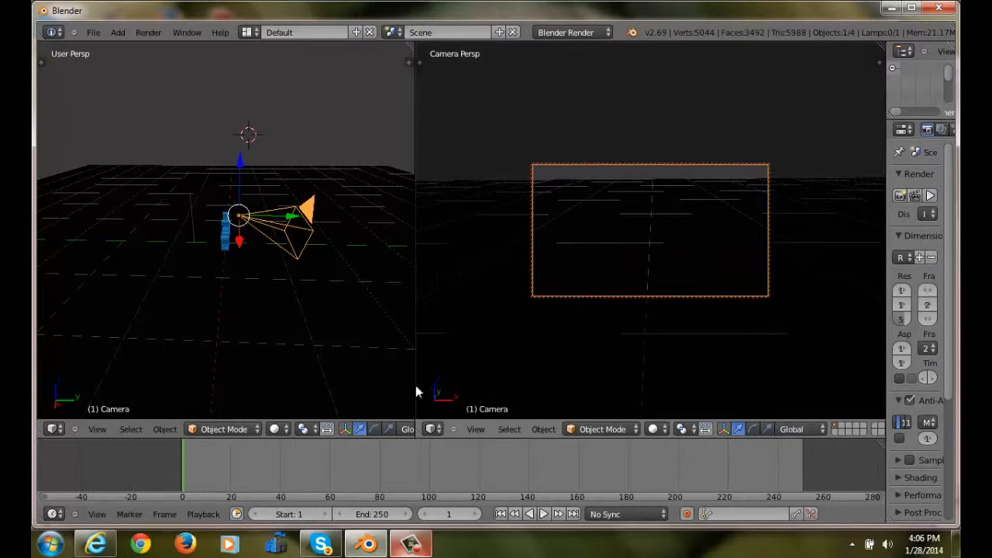
Insert a Visual LocRotScale keyframe for the camera at frame 1
{"action": "left_click", "coordinate": [169, 431]}
{"action": "mouse_move", "coordinate": [184, 293]}
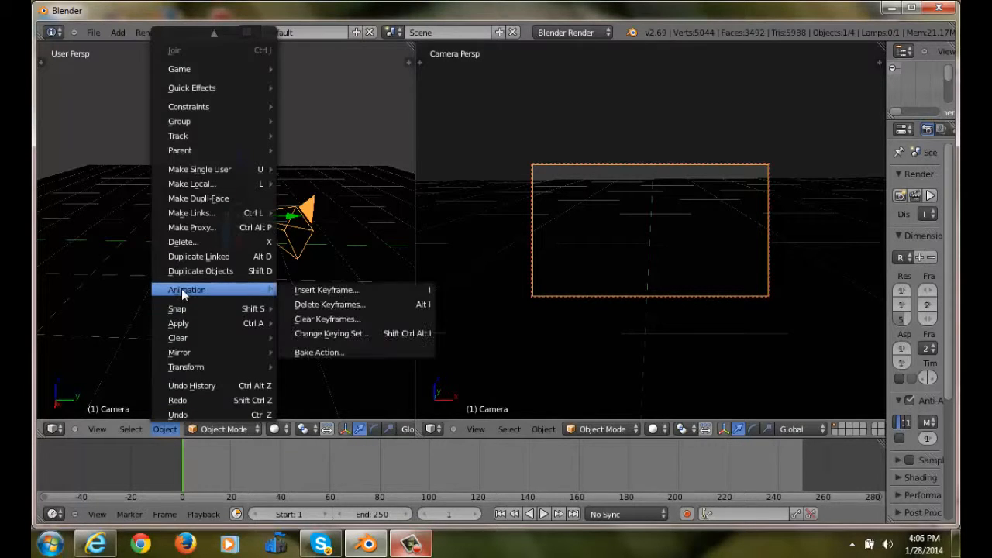
{"action": "left_click", "coordinate": [353, 290]}
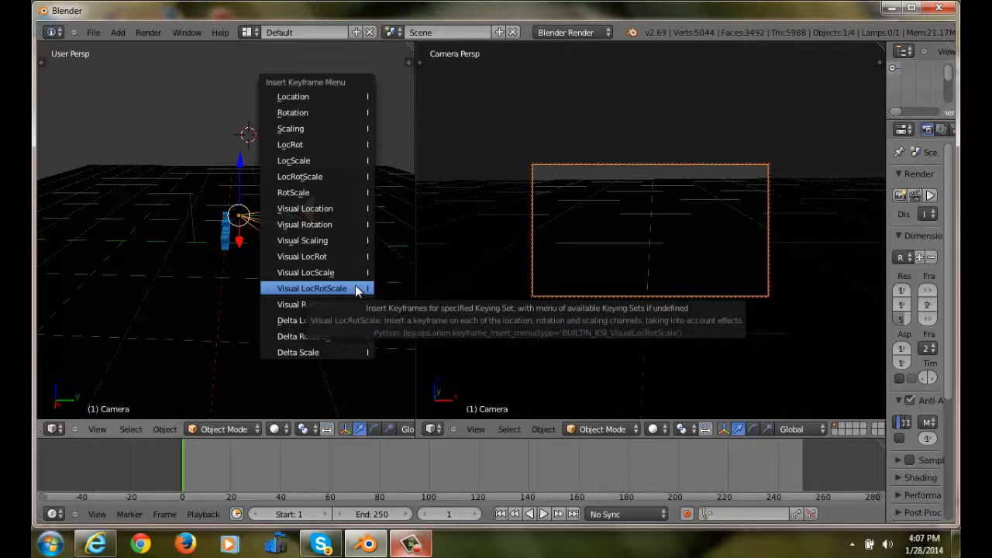
{"action": "left_click", "coordinate": [350, 288]}
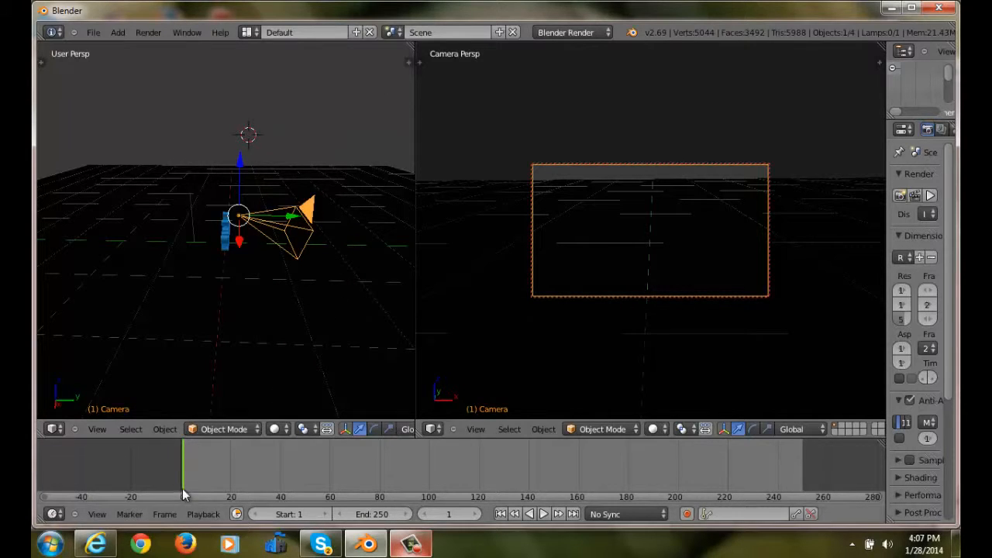
At frame 25, pull the camera back until the whole text is in front of it, and insert a Visual LocRotScale keyframe
{"action": "left_click", "coordinate": [243, 483]}
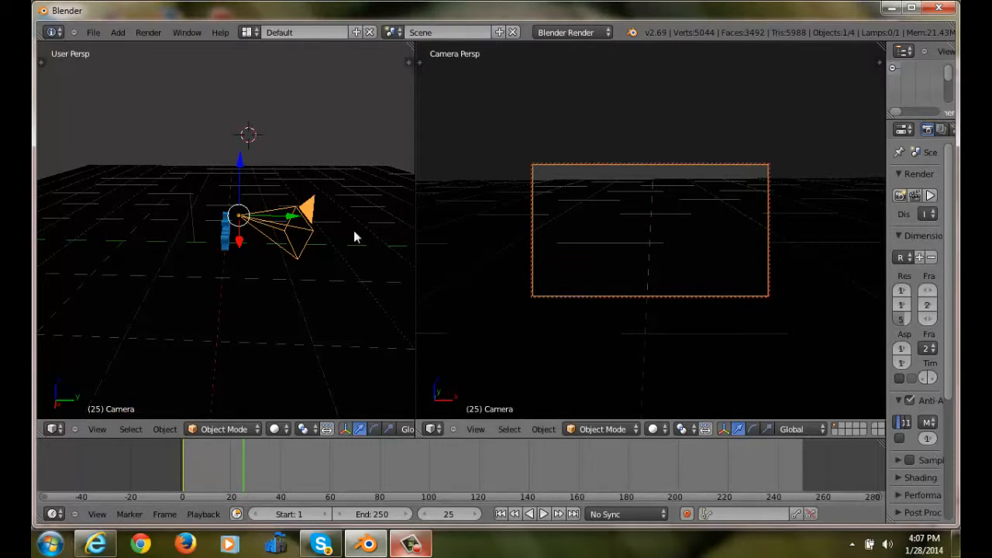
{"action": "scroll", "coordinate": [624, 232], "scroll_direction": "down", "scroll_amount": 3}
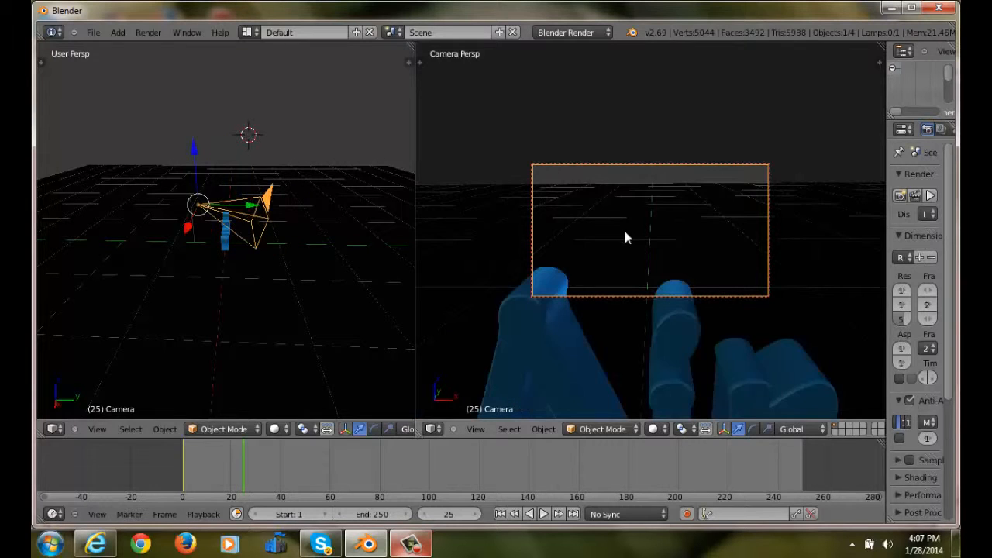
{"action": "scroll", "coordinate": [625, 231], "scroll_direction": "down", "scroll_amount": 5}
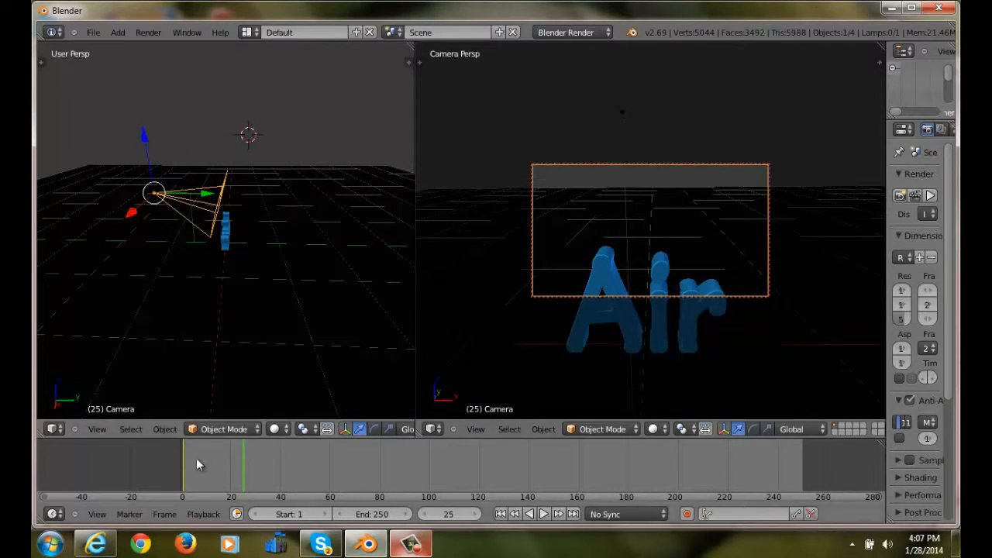
{"action": "left_click", "coordinate": [178, 429]}
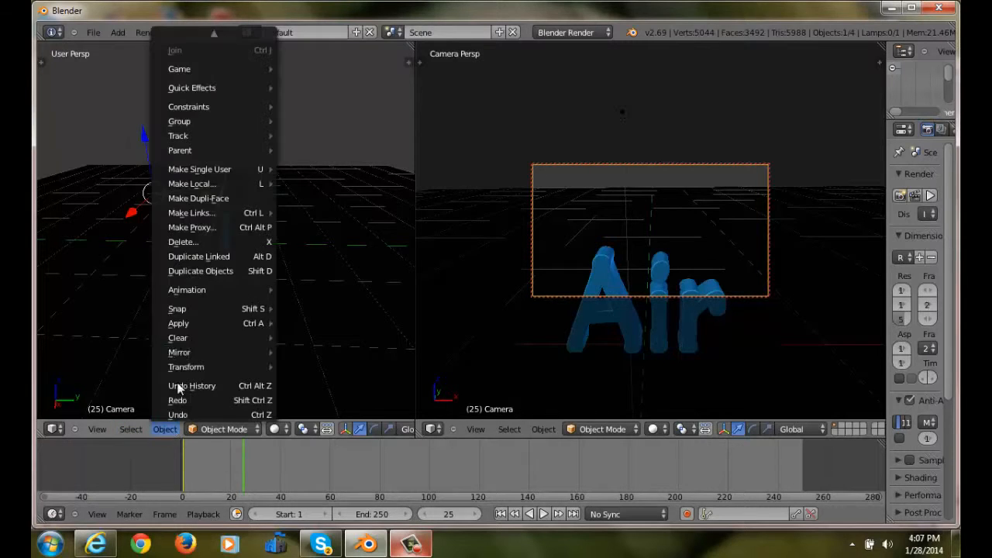
{"action": "mouse_move", "coordinate": [199, 292]}
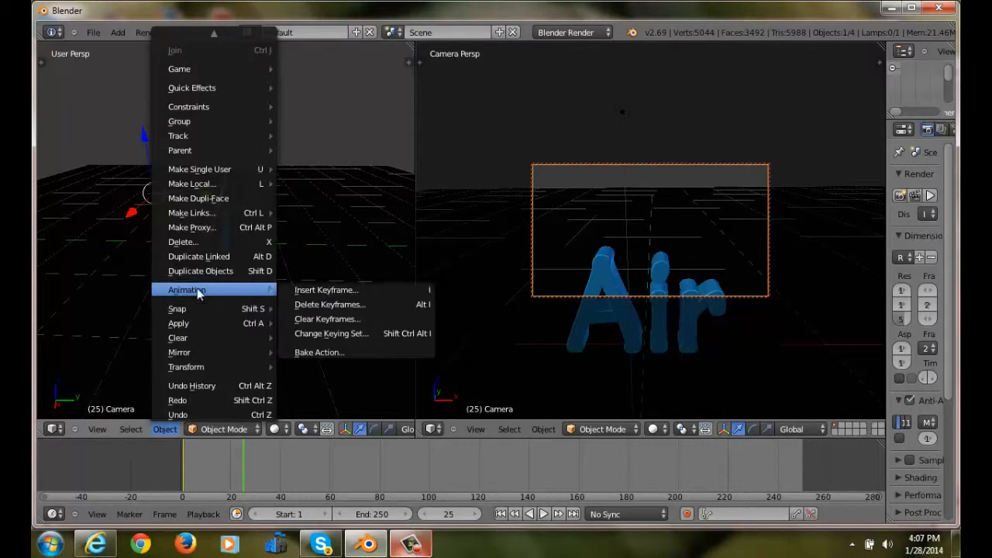
{"action": "left_click", "coordinate": [342, 290]}
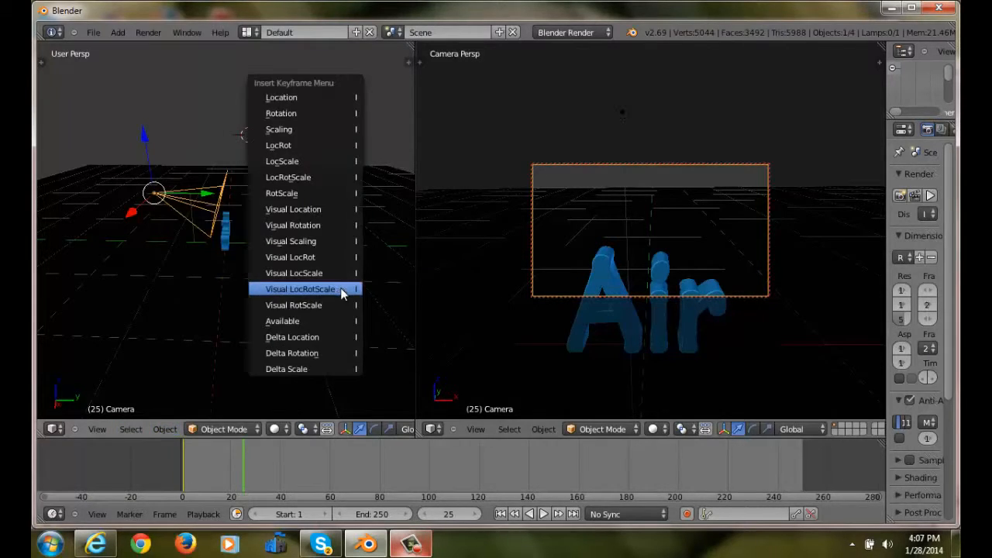
{"action": "left_click", "coordinate": [298, 290]}
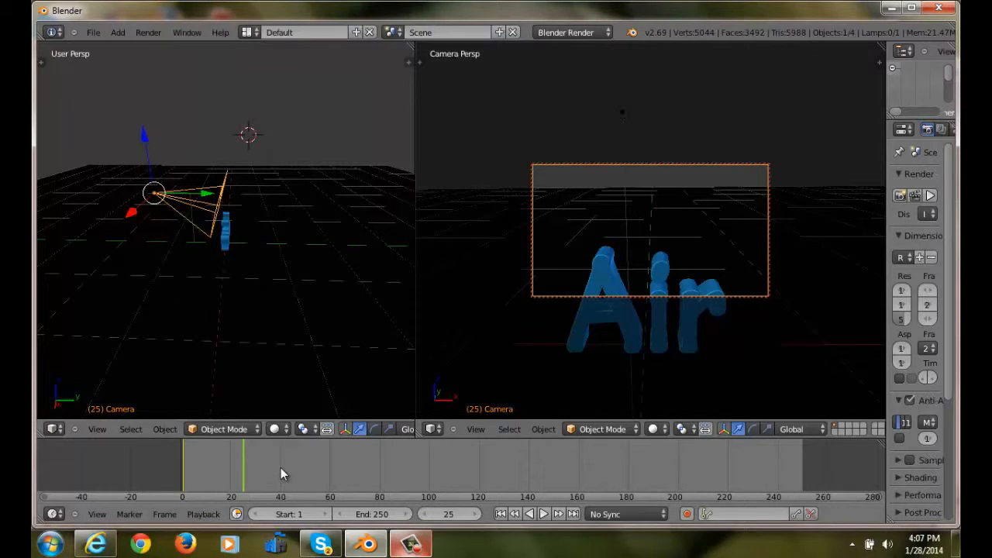
At frame 40, move the camera farther back and lower it to centre the text in frame, and insert a Visual LocRotScale keyframe
{"action": "left_click", "coordinate": [281, 467]}
{"action": "scroll", "coordinate": [611, 255], "scroll_direction": "down", "scroll_amount": 4}
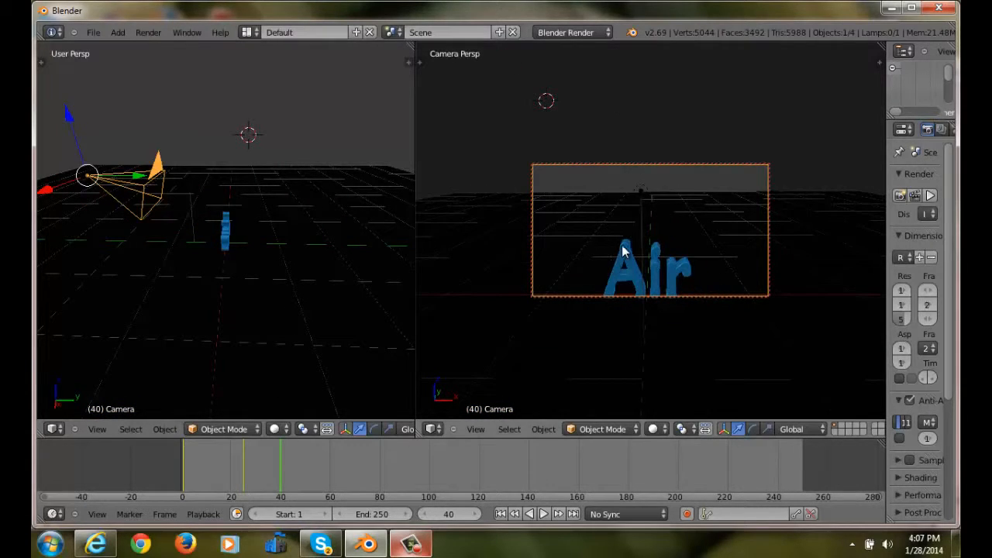
{"action": "mouse_move", "coordinate": [623, 244]}
{"action": "middle_mouse_down"}
{"action": "mouse_move", "coordinate": [627, 263]}
{"action": "mouse_move", "coordinate": [628, 225]}
{"action": "middle_mouse_up"}
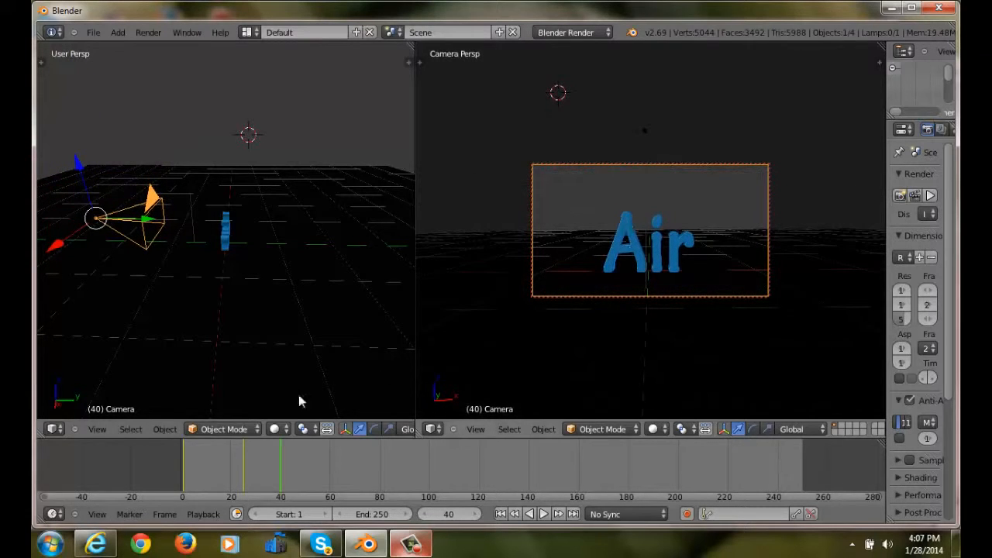
{"action": "left_click", "coordinate": [164, 429]}
{"action": "mouse_move", "coordinate": [196, 290]}
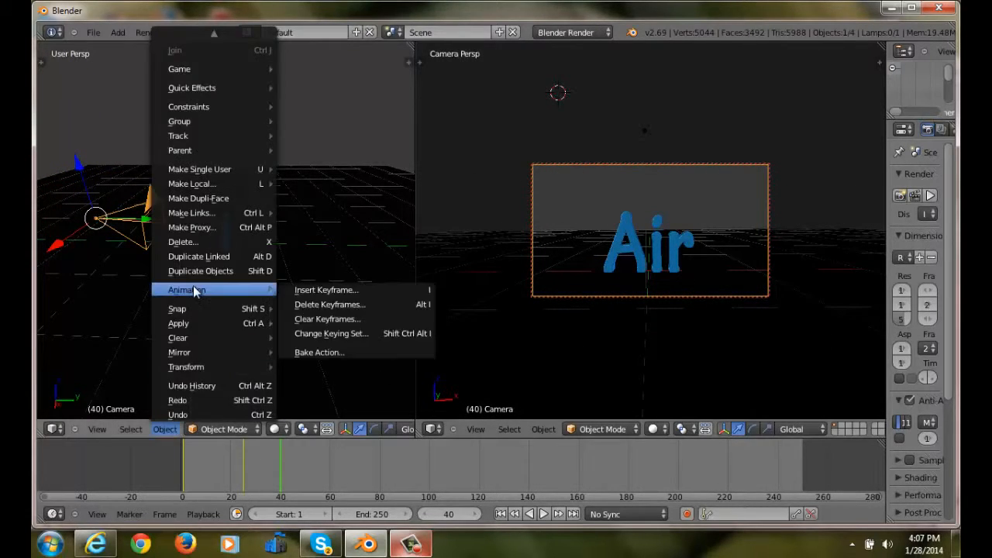
{"action": "left_click", "coordinate": [325, 290]}
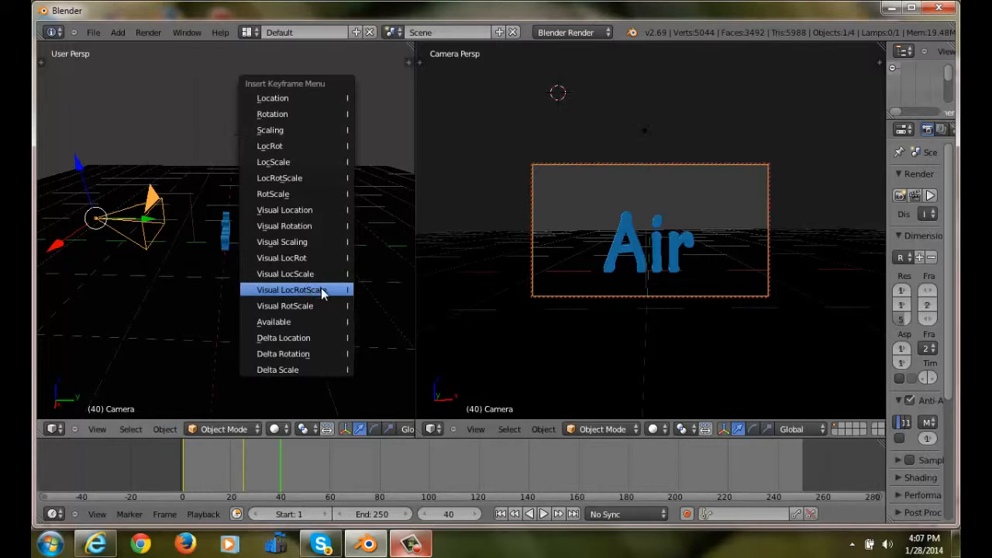
{"action": "left_click", "coordinate": [308, 291]}
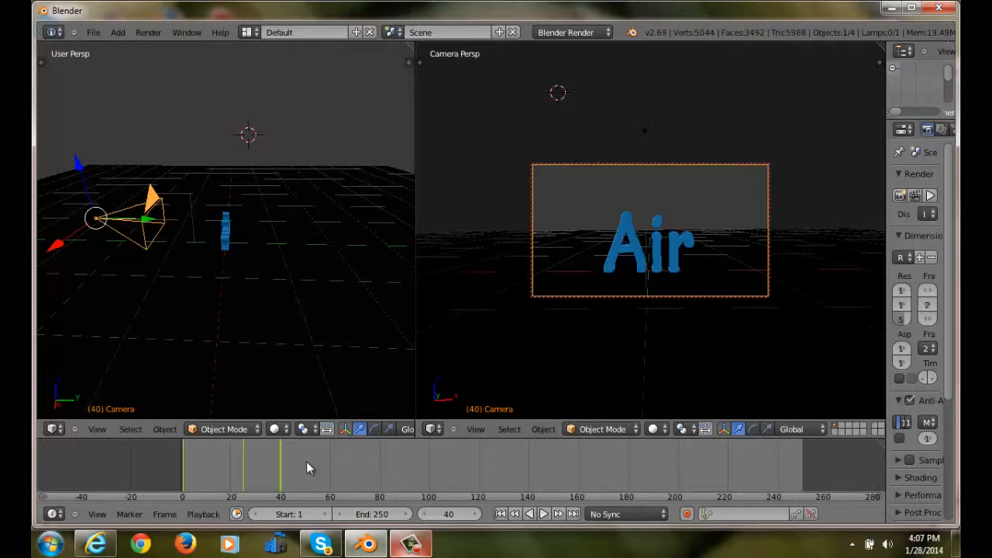
At frame 50, pull the camera farther away so the text appears smaller, and insert a Visual LocRotScale keyframe
{"action": "left_click", "coordinate": [306, 461]}
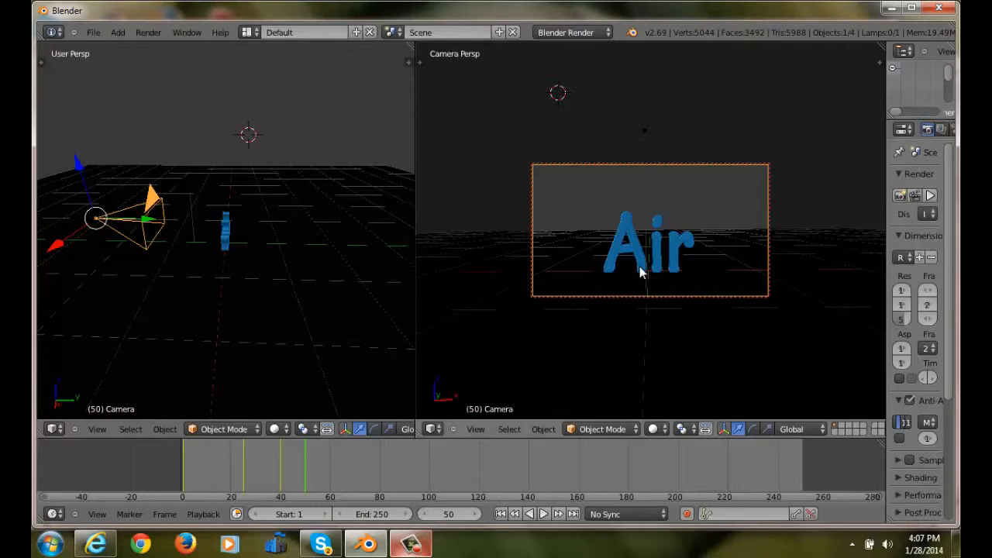
{"action": "scroll", "coordinate": [641, 273], "scroll_direction": "down", "scroll_amount": 2}
{"action": "scroll", "coordinate": [634, 273], "scroll_direction": "down", "scroll_amount": 2}
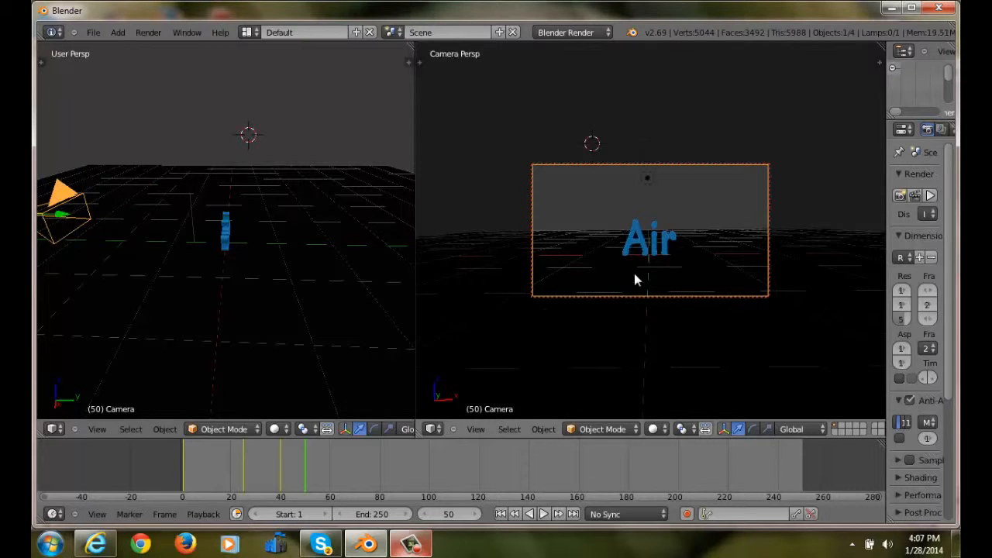
{"action": "left_click", "coordinate": [166, 429]}
{"action": "mouse_move", "coordinate": [199, 290]}
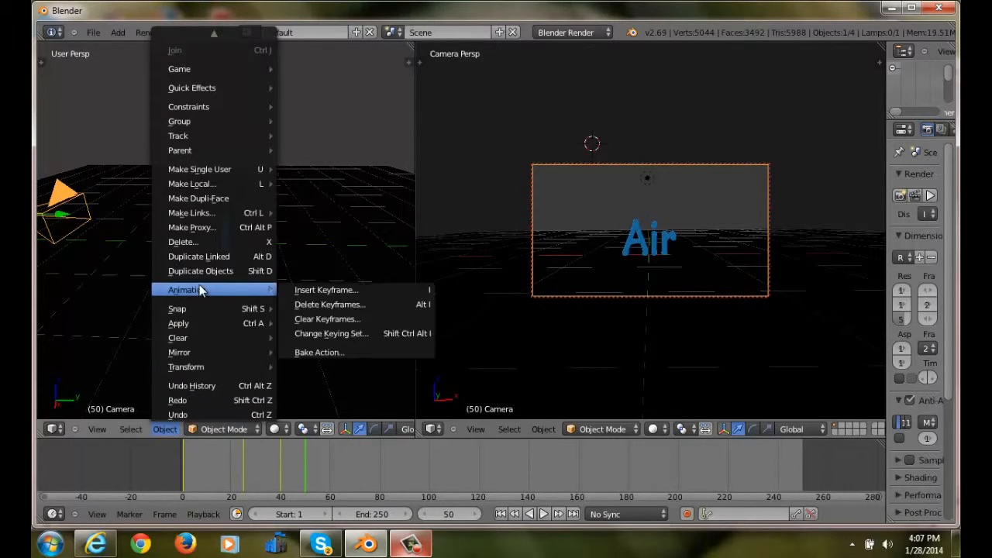
{"action": "left_click", "coordinate": [324, 289]}
{"action": "left_click", "coordinate": [297, 289]}
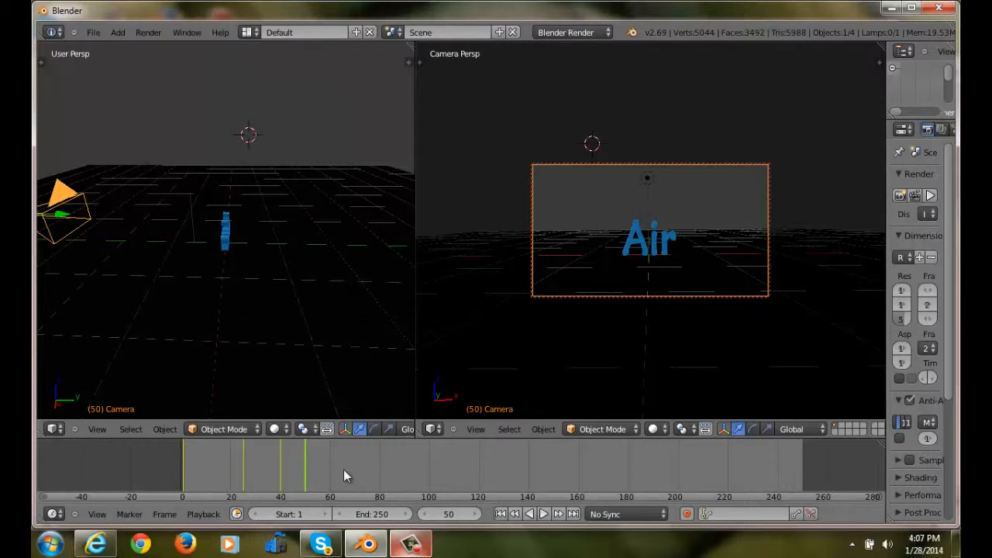
At frame 65, bring the camera close to the text so it appears larger, and insert a Visual LocRotScale keyframe
{"action": "left_click", "coordinate": [341, 469]}
{"action": "scroll", "coordinate": [627, 260], "scroll_direction": "up", "scroll_amount": 5}
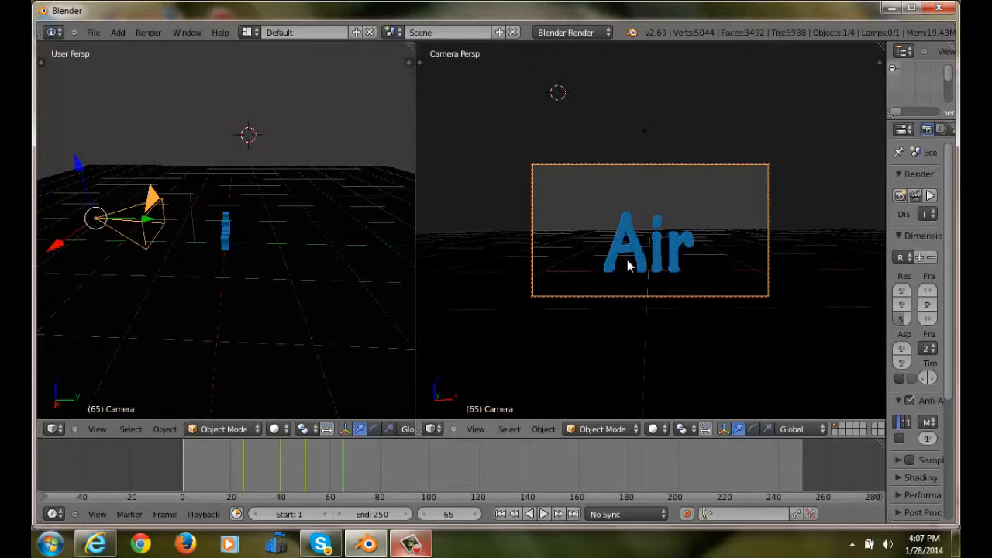
{"action": "left_click", "coordinate": [164, 429]}
{"action": "mouse_move", "coordinate": [199, 293]}
{"action": "left_click", "coordinate": [361, 289]}
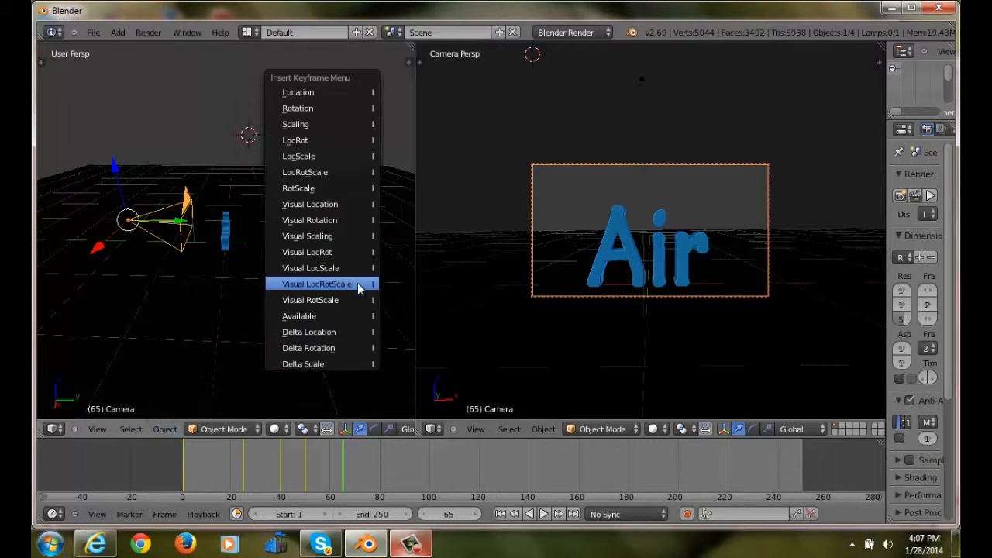
{"action": "left_click", "coordinate": [326, 284]}
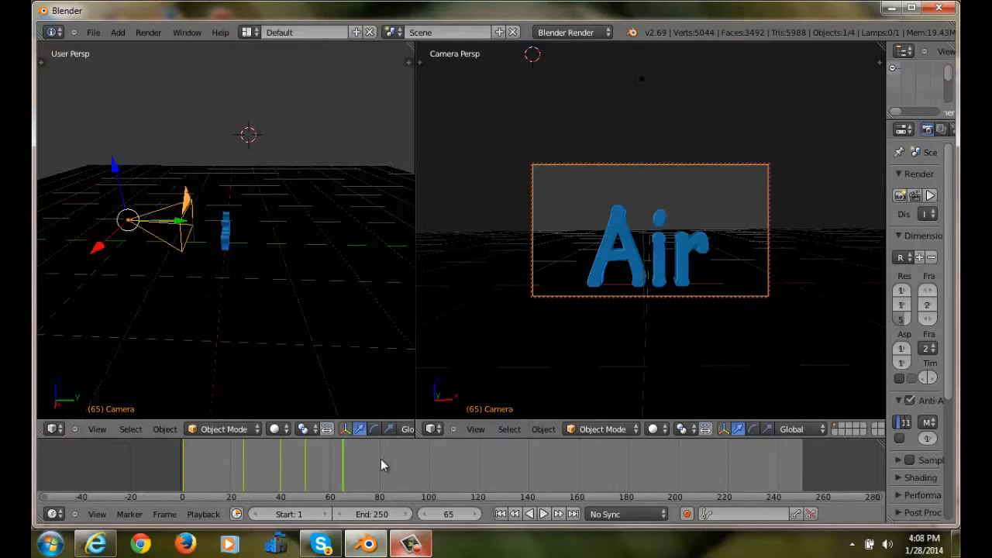
At frame 75, move the camera back from the text again and insert a Visual LocRotScale keyframe
{"action": "left_click", "coordinate": [368, 464]}
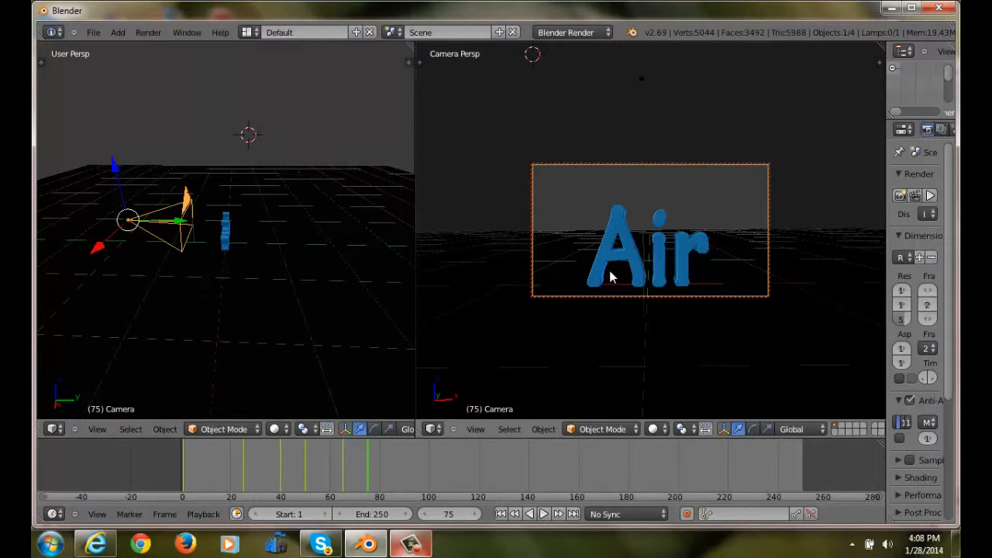
{"action": "left_click", "coordinate": [164, 429]}
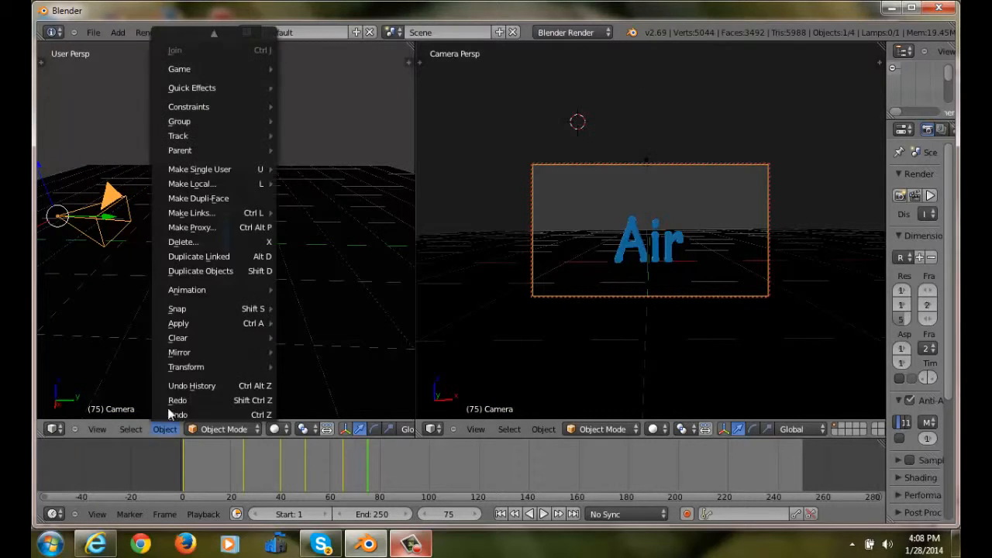
{"action": "mouse_move", "coordinate": [209, 289]}
{"action": "left_click", "coordinate": [318, 290]}
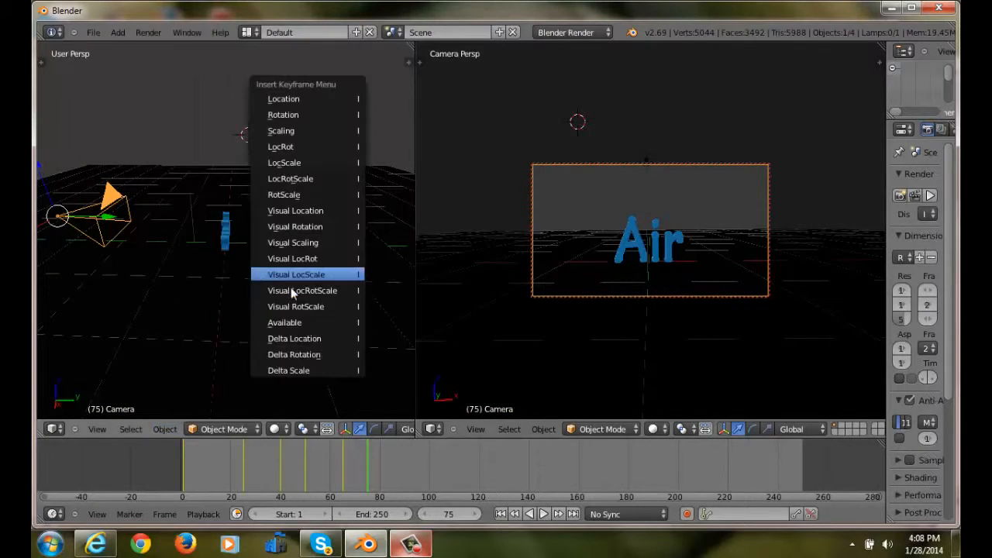
{"action": "left_click", "coordinate": [303, 291]}
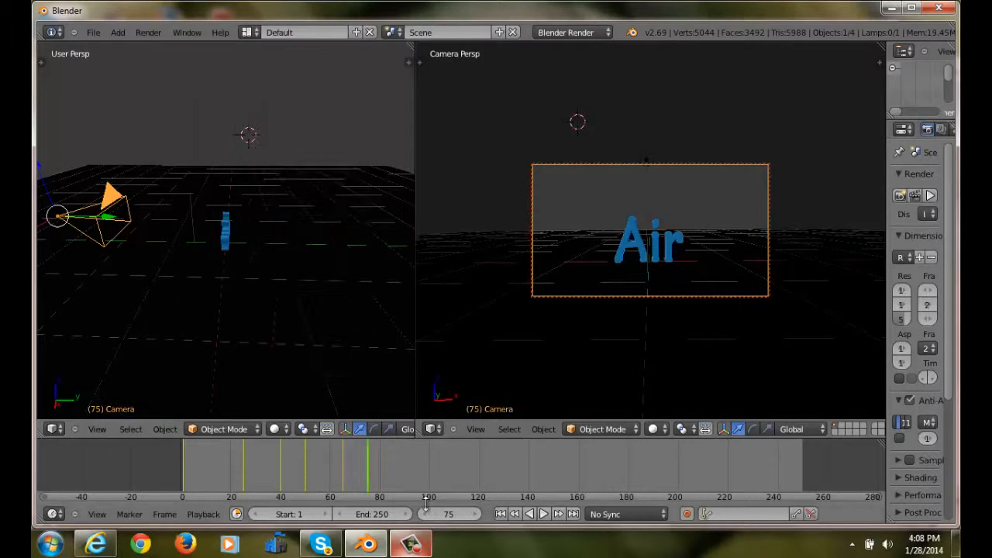
At frame 87, move the camera closer so the text appears larger, and insert a Visual LocRotScale keyframe
{"action": "left_click", "coordinate": [398, 467]}
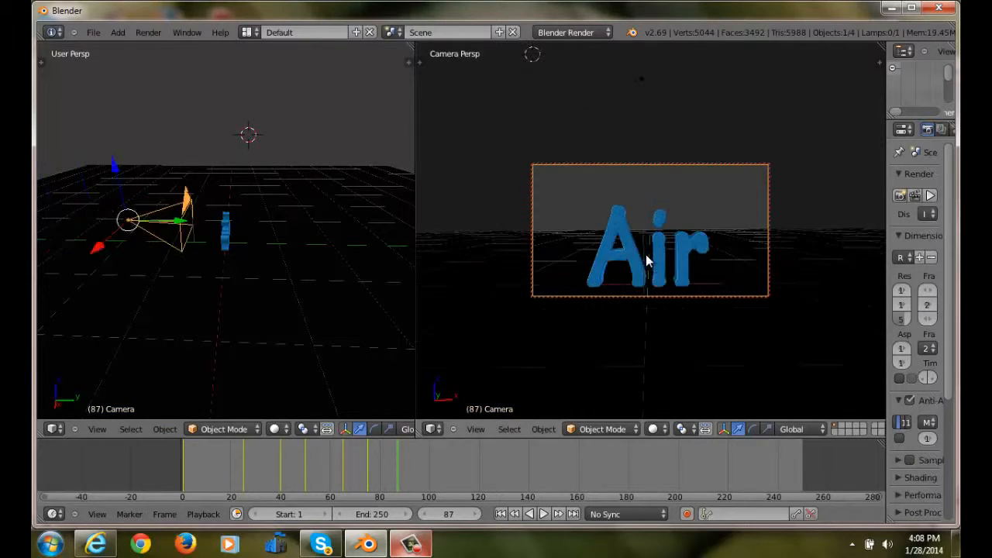
{"action": "left_click", "coordinate": [166, 429]}
{"action": "mouse_move", "coordinate": [259, 292]}
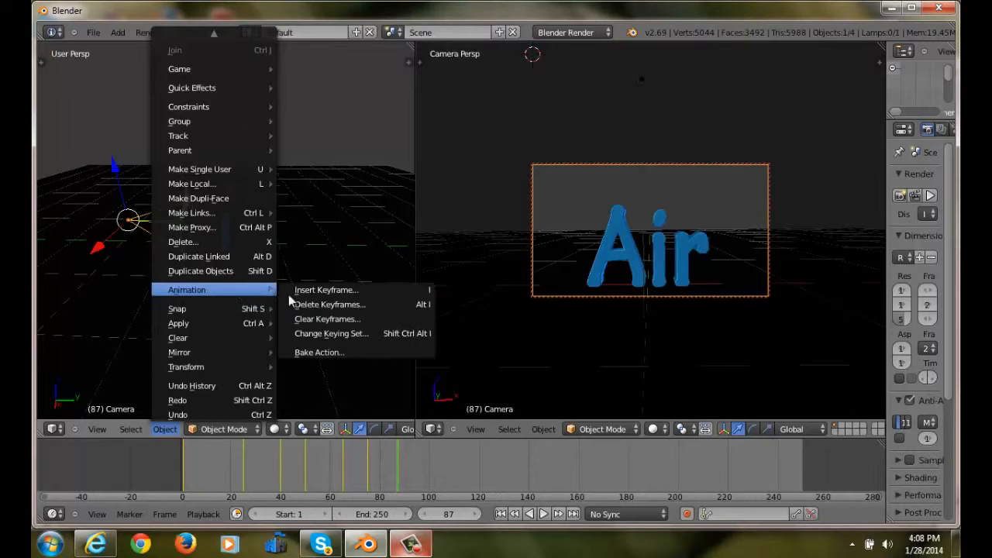
{"action": "left_click", "coordinate": [341, 291]}
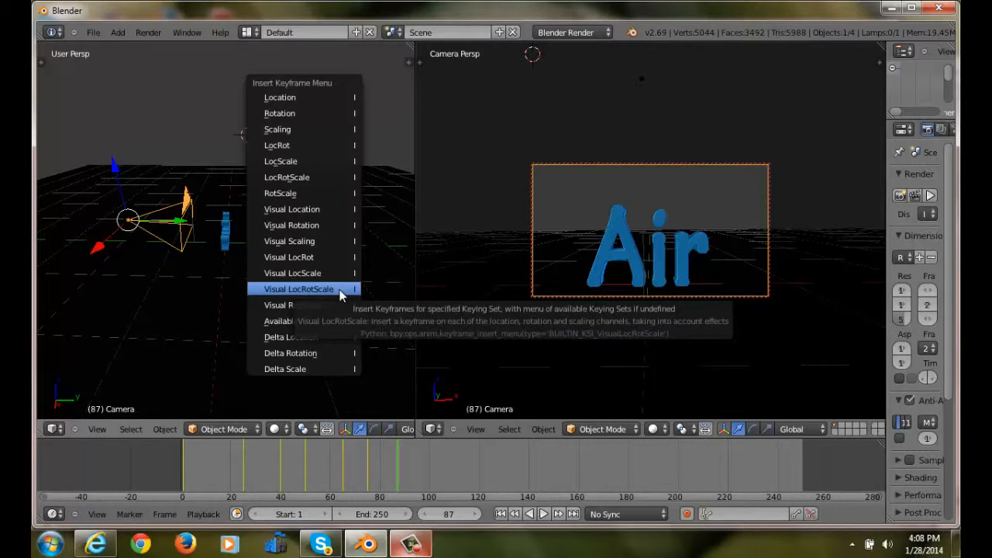
{"action": "left_click", "coordinate": [341, 292]}
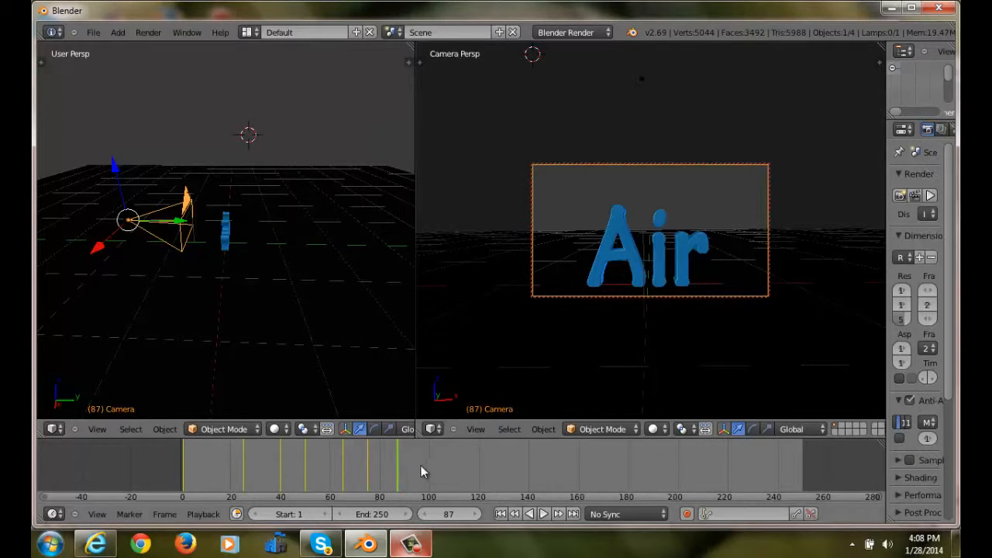
At frame 100, move the camera right up to the text so the letters extend beyond the camera frame
{"action": "left_click", "coordinate": [430, 473]}
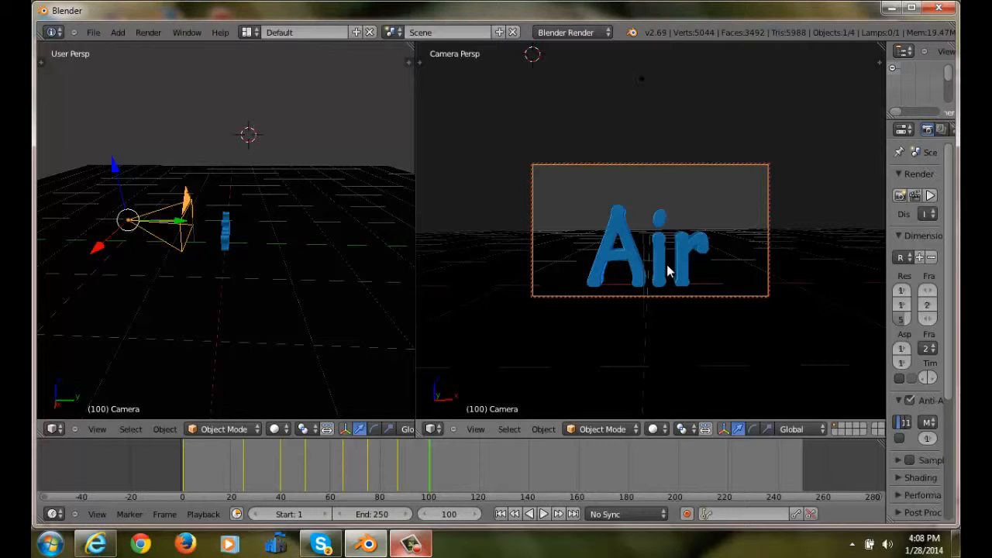
{"action": "scroll", "coordinate": [668, 271], "scroll_direction": "down", "scroll_amount": 5}
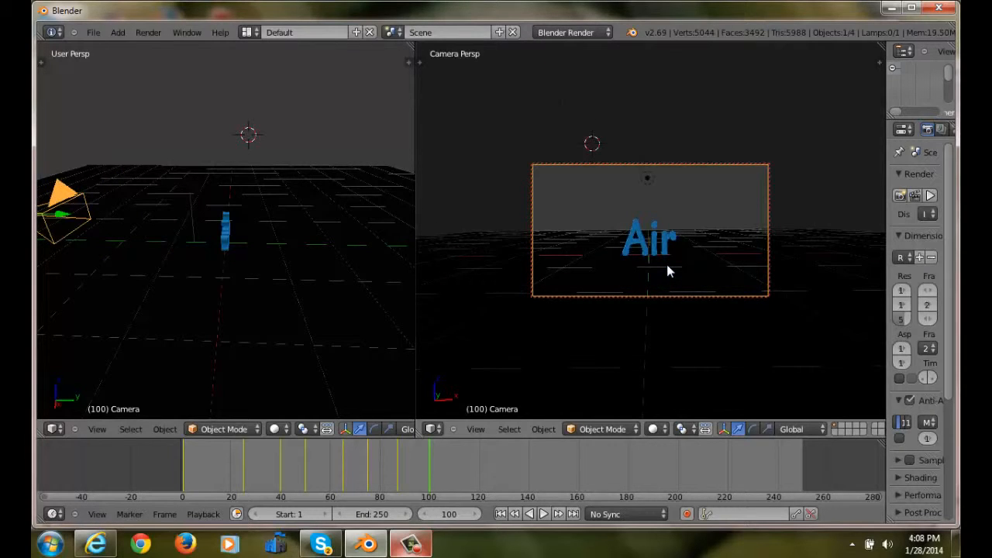
{"action": "scroll", "coordinate": [668, 270], "scroll_direction": "up", "scroll_amount": 5}
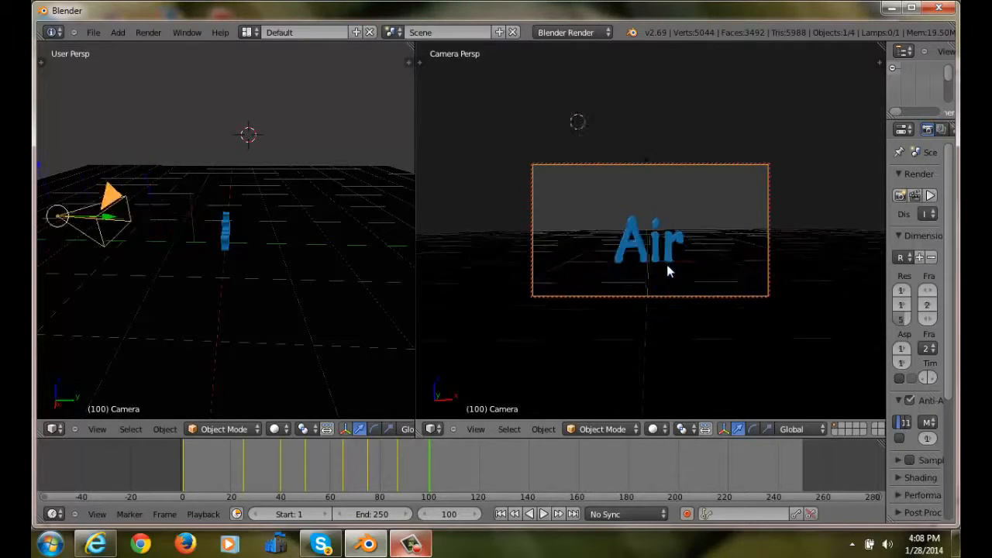
{"action": "scroll", "coordinate": [667, 268], "scroll_direction": "down", "scroll_amount": 3}
{"action": "scroll", "coordinate": [667, 267], "scroll_direction": "up", "scroll_amount": 3}
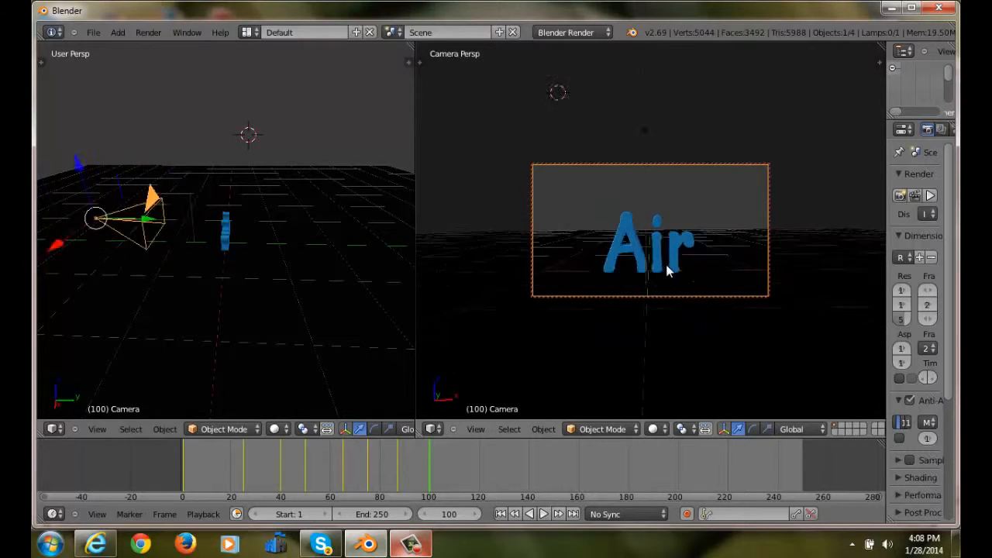
{"action": "scroll", "coordinate": [666, 265], "scroll_direction": "down", "scroll_amount": 5}
{"action": "scroll", "coordinate": [666, 264], "scroll_direction": "up", "scroll_amount": 6}
{"action": "scroll", "coordinate": [666, 264], "scroll_direction": "down", "scroll_amount": 2}
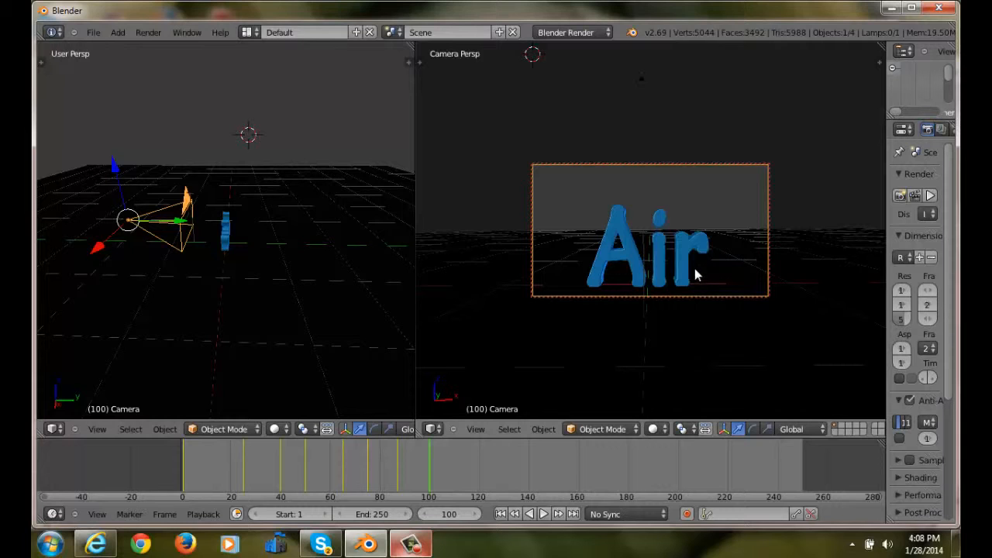
{"action": "scroll", "coordinate": [696, 269], "scroll_direction": "up", "scroll_amount": 4}
{"action": "scroll", "coordinate": [696, 269], "scroll_direction": "down", "scroll_amount": 13}
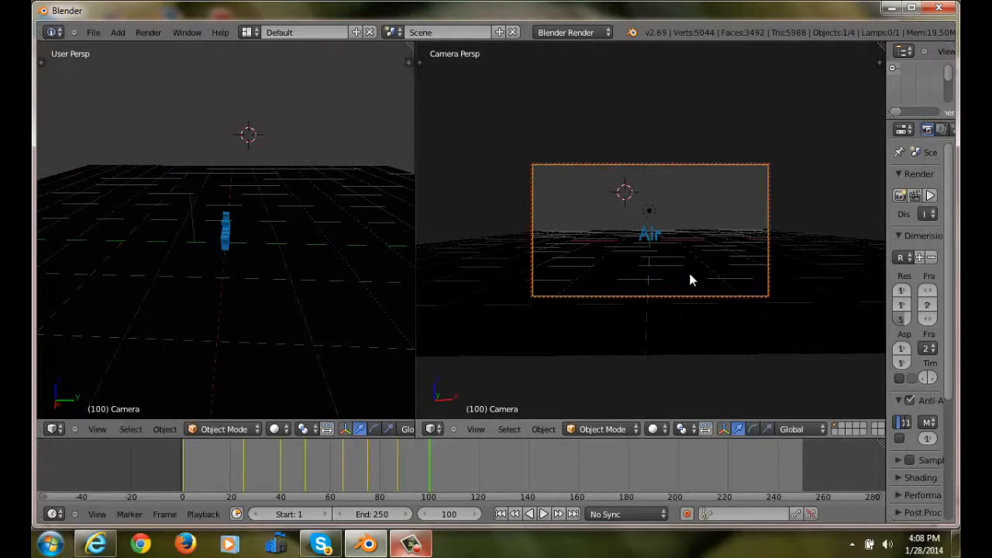
{"action": "scroll", "coordinate": [690, 276], "scroll_direction": "up", "scroll_amount": 2}
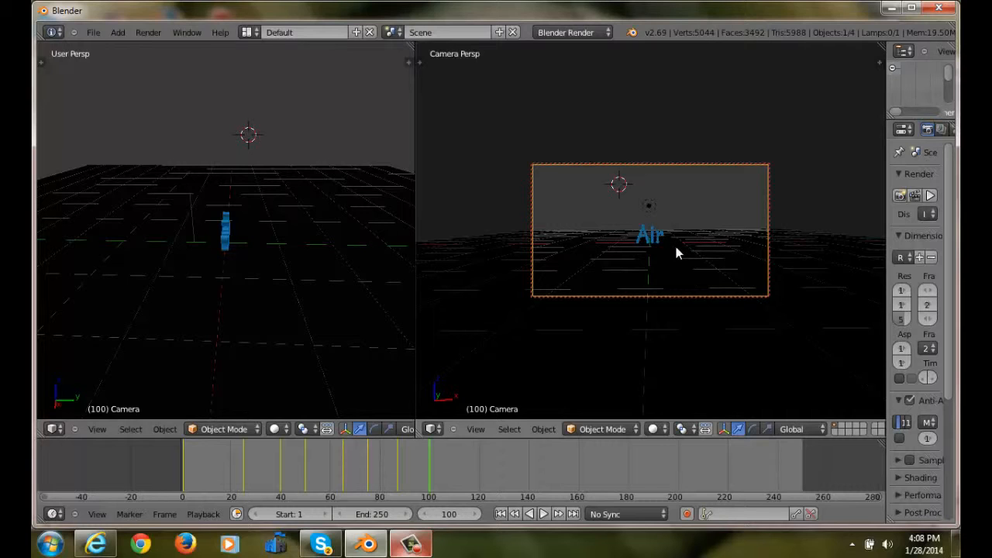
{"action": "scroll", "coordinate": [676, 243], "scroll_direction": "up", "scroll_amount": 5}
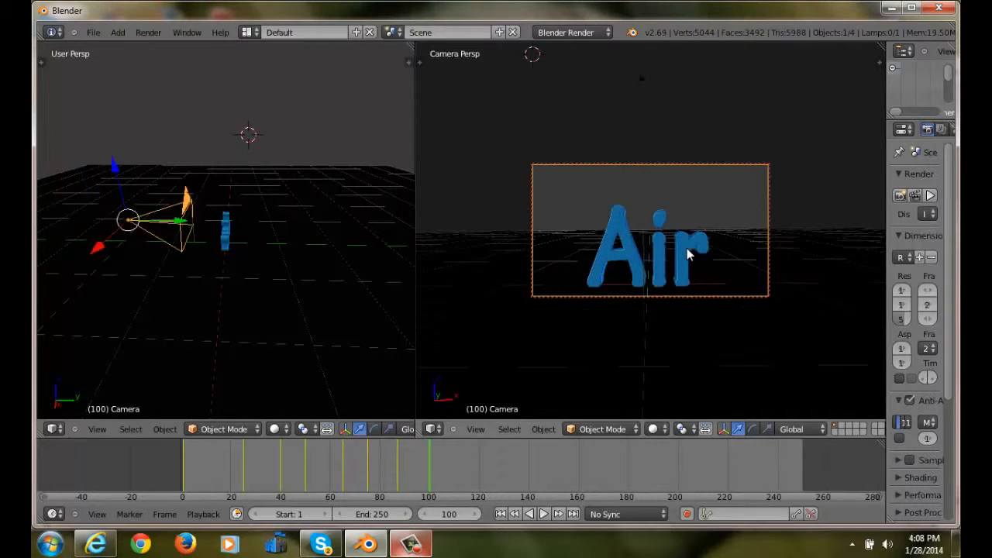
{"action": "scroll", "coordinate": [687, 256], "scroll_direction": "up", "scroll_amount": 5}
{"action": "scroll", "coordinate": [687, 256], "scroll_direction": "down", "scroll_amount": 2}
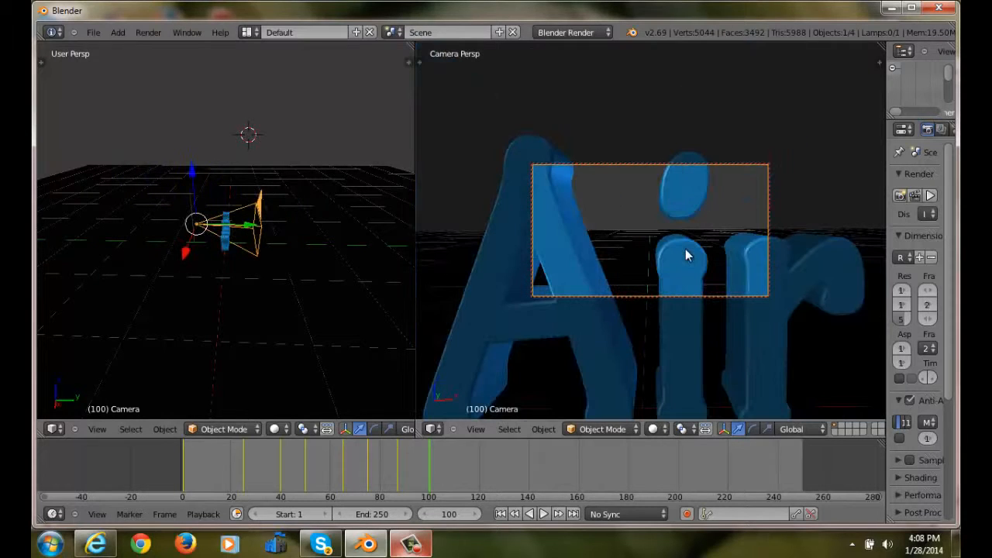
Insert a Visual LocRotScale keyframe for the close-up camera position at frame 100
{"action": "left_click", "coordinate": [164, 429]}
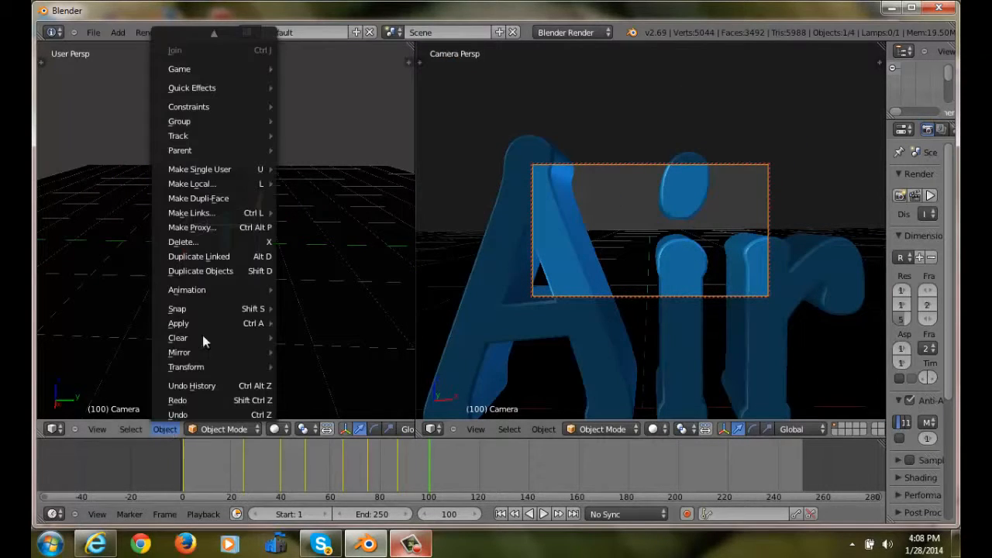
{"action": "mouse_move", "coordinate": [190, 288]}
{"action": "left_click", "coordinate": [357, 291]}
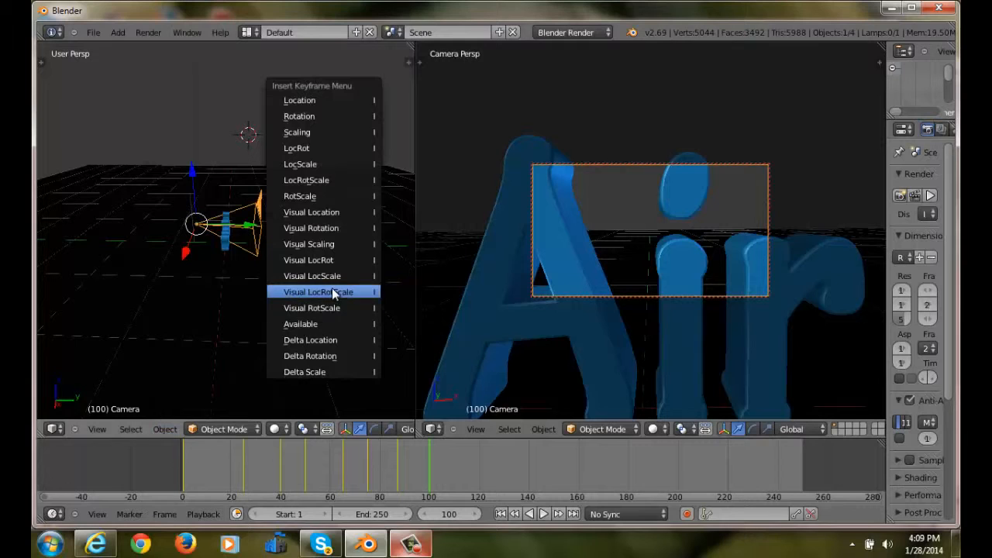
{"action": "left_click", "coordinate": [334, 292]}
At frame 106, move the camera forward through the text until only the ground is in frame, and insert a Visual LocRotScale keyframe
{"action": "left_click", "coordinate": [443, 467]}
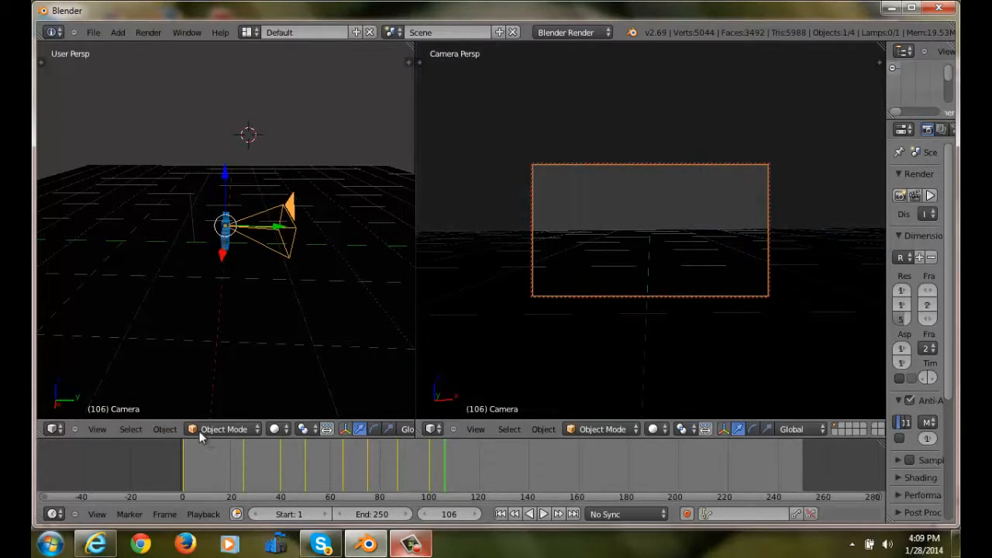
{"action": "left_click", "coordinate": [165, 428]}
{"action": "mouse_move", "coordinate": [266, 293]}
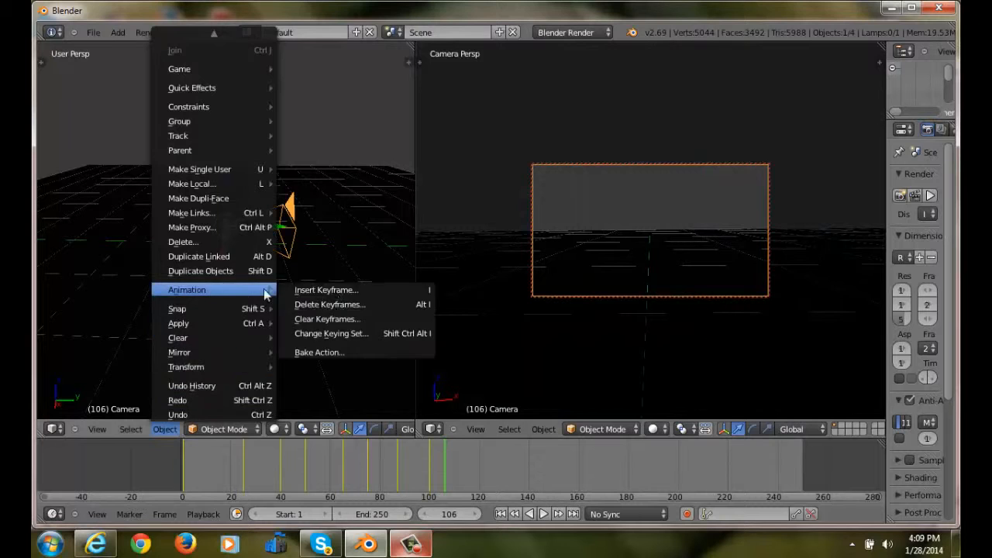
{"action": "left_click", "coordinate": [337, 294]}
{"action": "left_click", "coordinate": [338, 294]}
{"action": "left_click", "coordinate": [164, 429]}
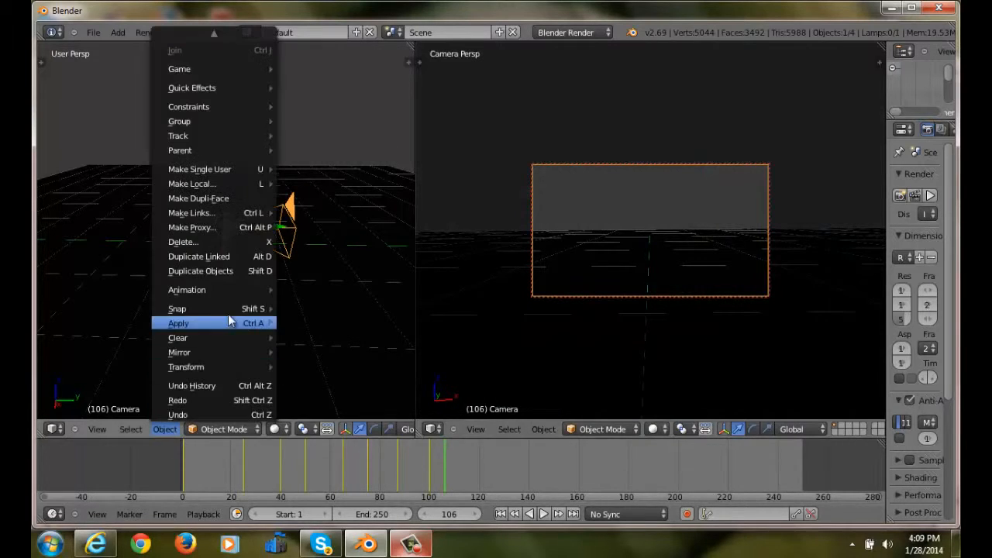
{"action": "mouse_move", "coordinate": [225, 287]}
{"action": "left_click", "coordinate": [313, 288]}
{"action": "left_click", "coordinate": [317, 290]}
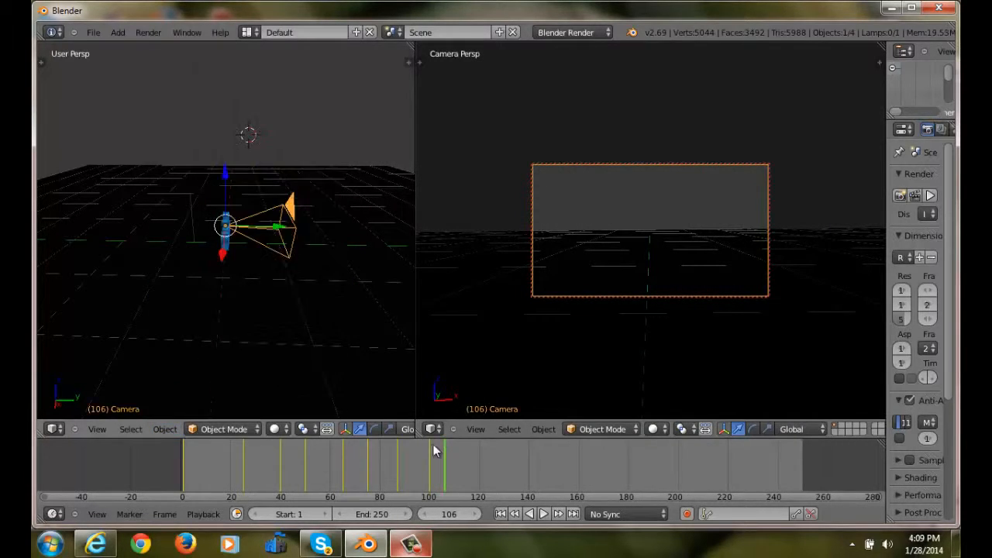
At frame 115, insert another Visual LocRotScale keyframe with the camera at the same position
{"action": "left_click", "coordinate": [467, 464]}
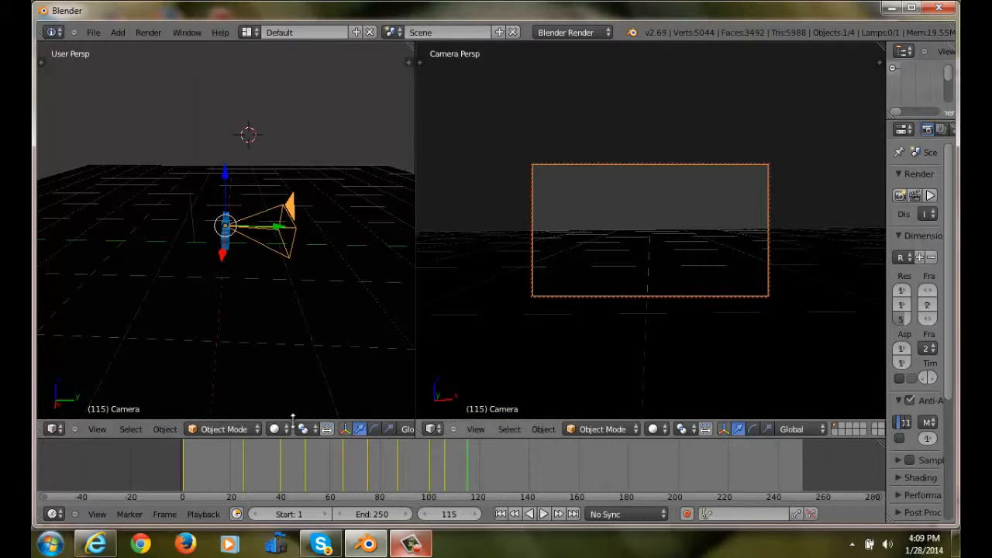
{"action": "left_click", "coordinate": [164, 429]}
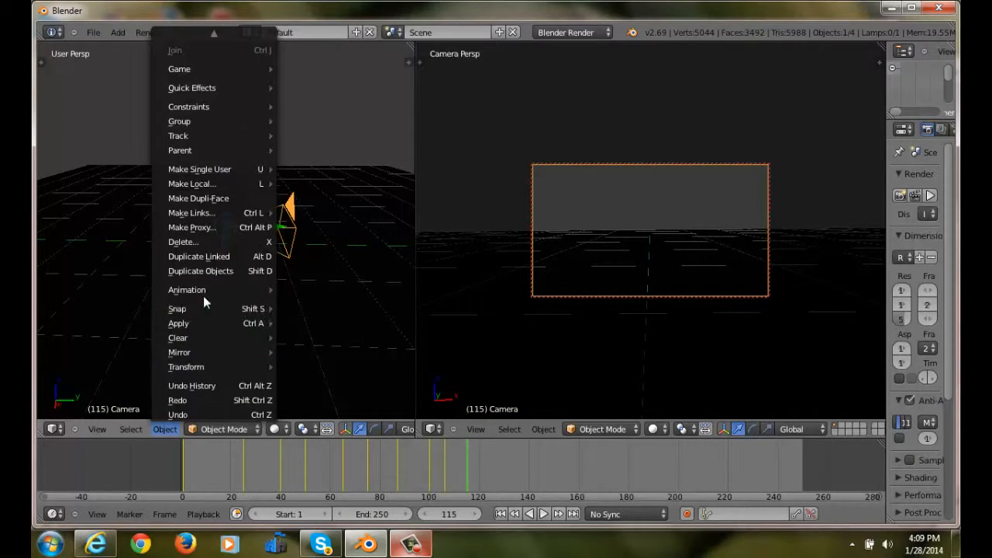
{"action": "mouse_move", "coordinate": [225, 290]}
{"action": "left_click", "coordinate": [322, 291]}
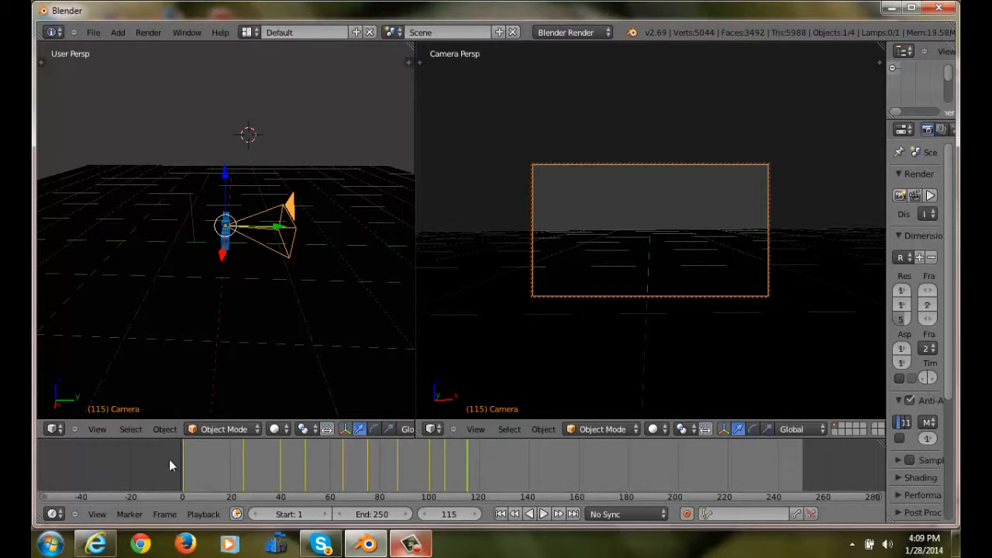
Scrub the timeline from the start to preview the camera animation, and undo the last change
{"action": "left_click_drag", "start_coordinate": [182, 464], "coordinate": [480, 481]}
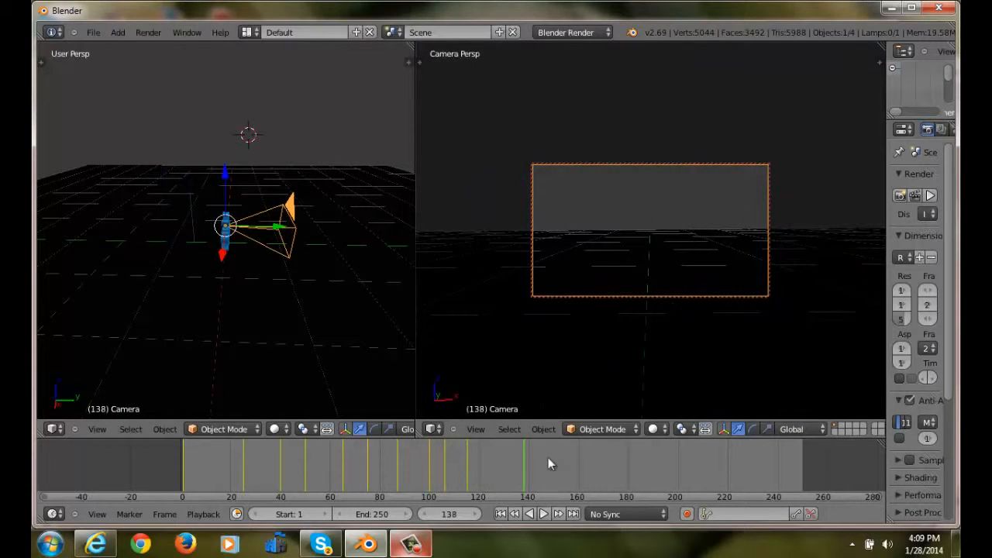
{"action": "left_click", "coordinate": [163, 430]}
{"action": "left_click", "coordinate": [186, 415]}
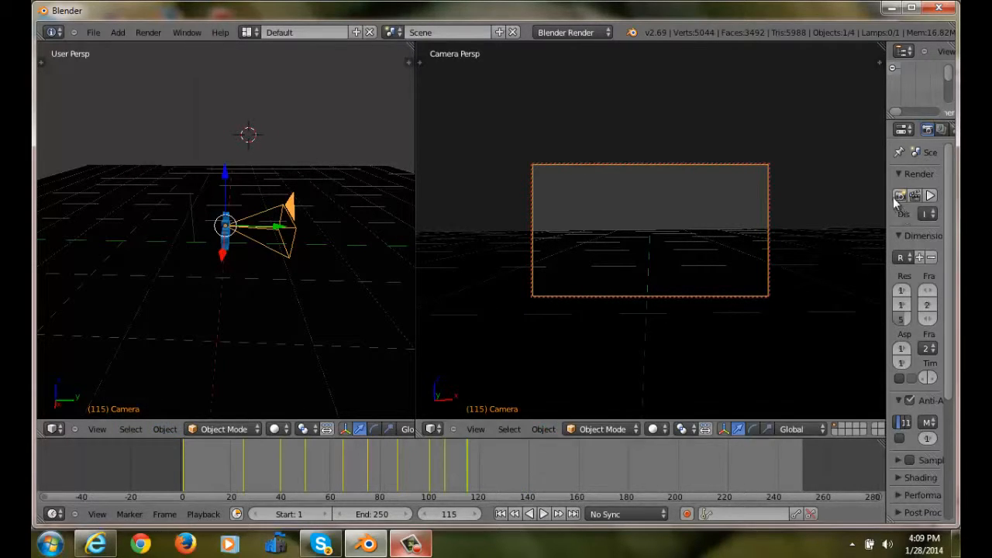
Widen the properties editor and show the Output section of the render settings
{"action": "left_click_drag", "start_coordinate": [885, 190], "coordinate": [797, 190]}
{"action": "scroll", "coordinate": [877, 422], "scroll_direction": "down", "scroll_amount": 4}
{"action": "left_click", "coordinate": [833, 450]}
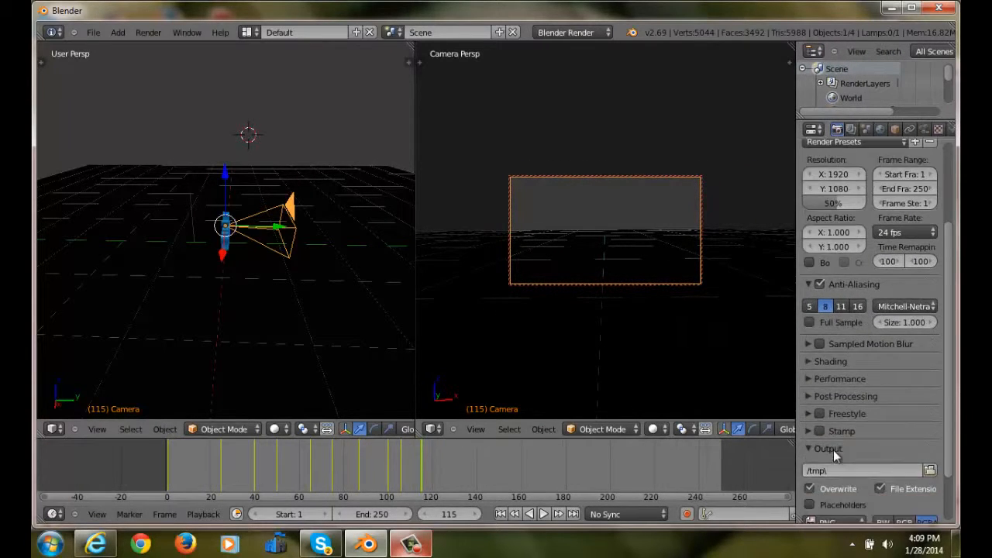
{"action": "scroll", "coordinate": [834, 449], "scroll_direction": "down", "scroll_amount": 3}
Look at the Desktop folder as a possible render output location, return to the tmp folder, and cancel the folder selection
{"action": "left_click", "coordinate": [929, 407]}
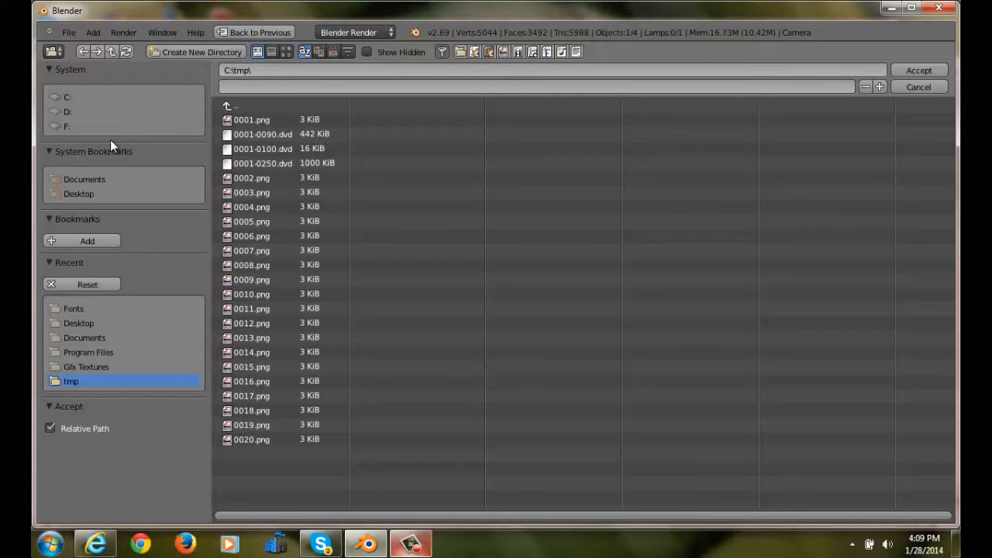
{"action": "left_click", "coordinate": [83, 196]}
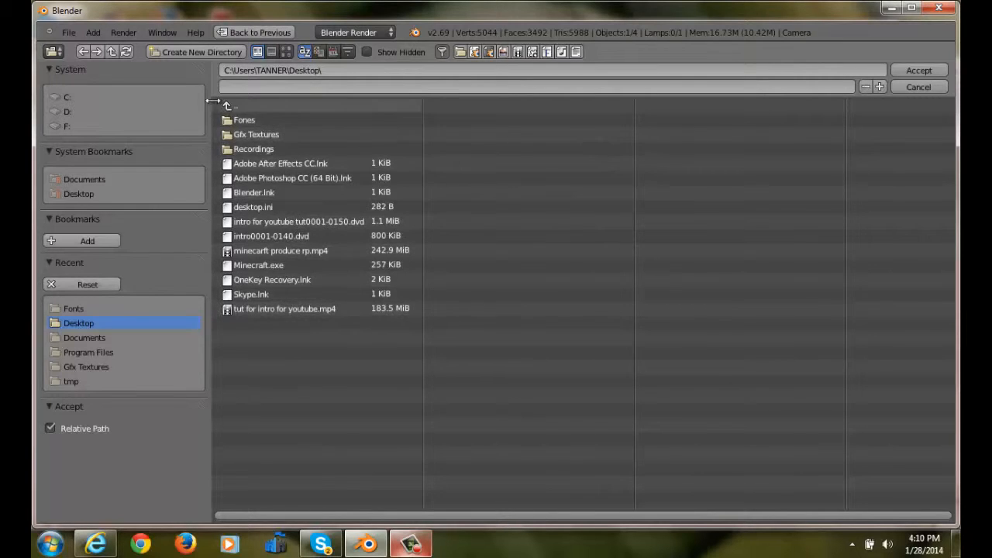
{"action": "left_click", "coordinate": [82, 53]}
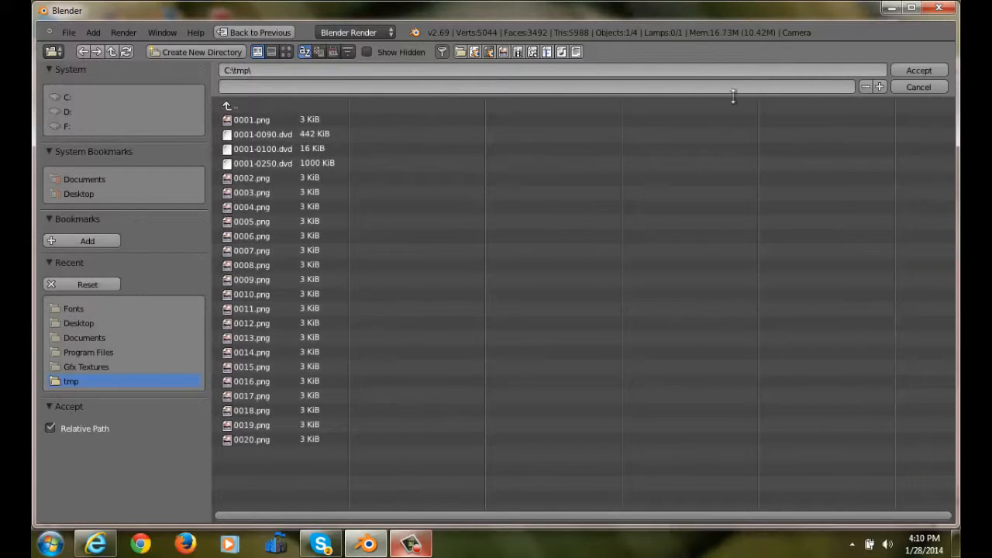
{"action": "left_click", "coordinate": [905, 87]}
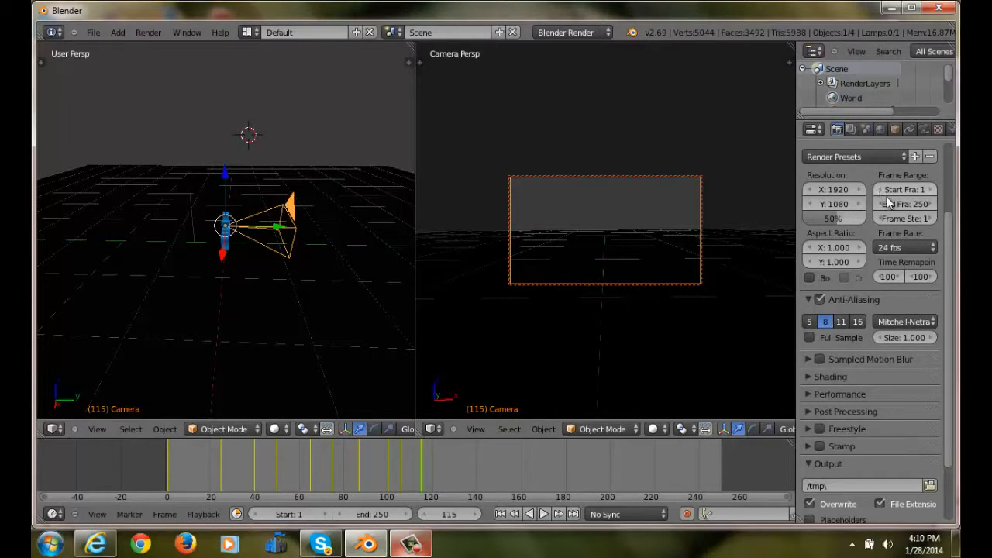
Start rendering the animation from frame 1, and cancel the render
{"action": "scroll", "coordinate": [900, 225], "scroll_direction": "up", "scroll_amount": 3}
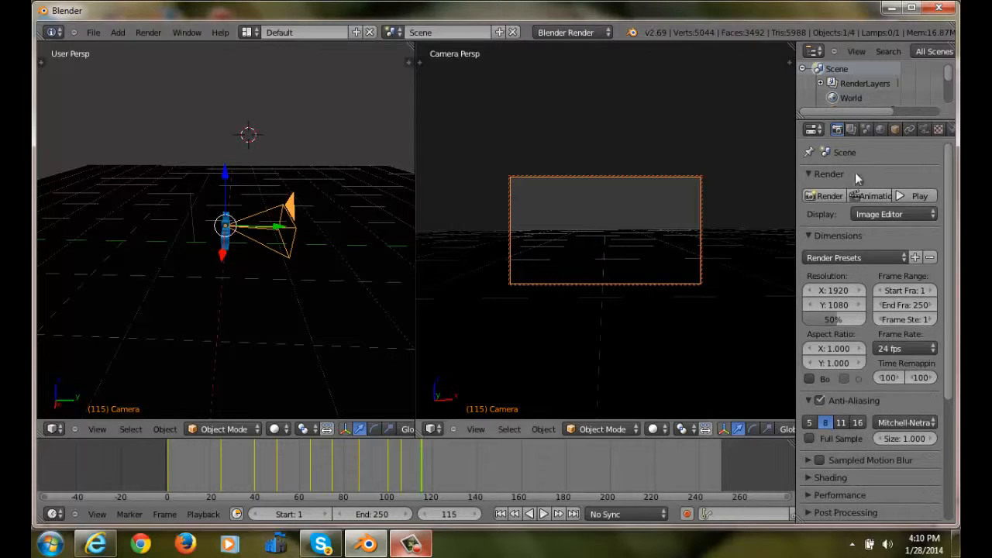
{"action": "left_click", "coordinate": [871, 196]}
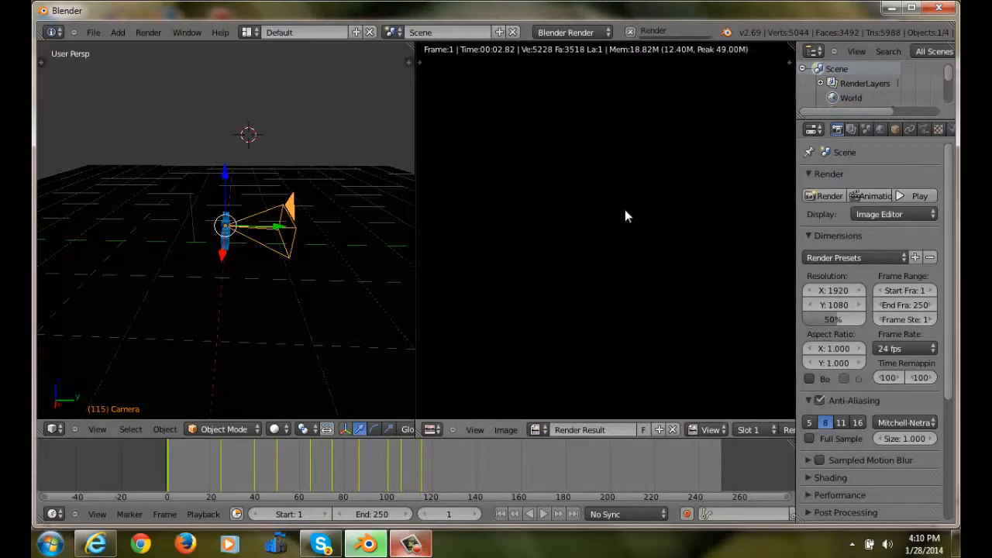
{"action": "left_click", "coordinate": [631, 32]}
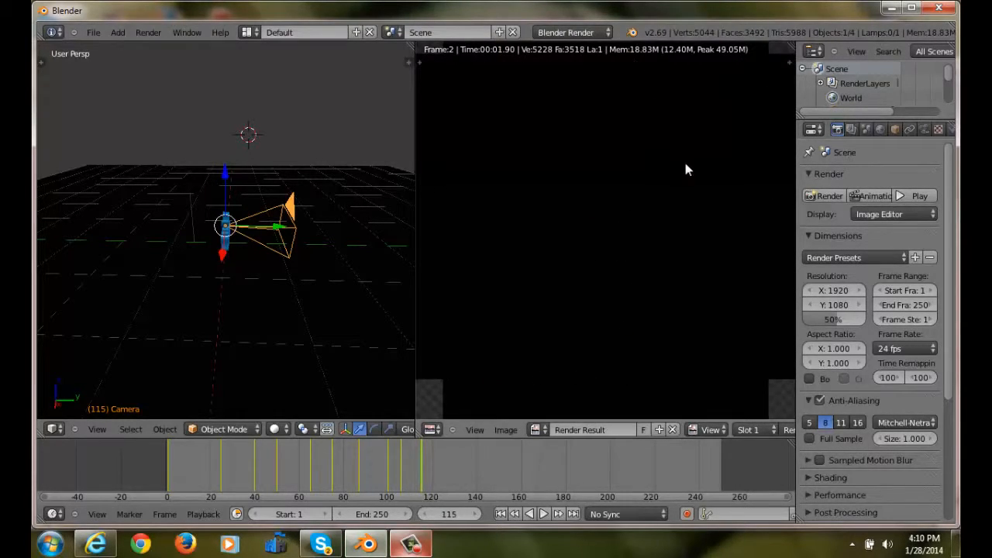